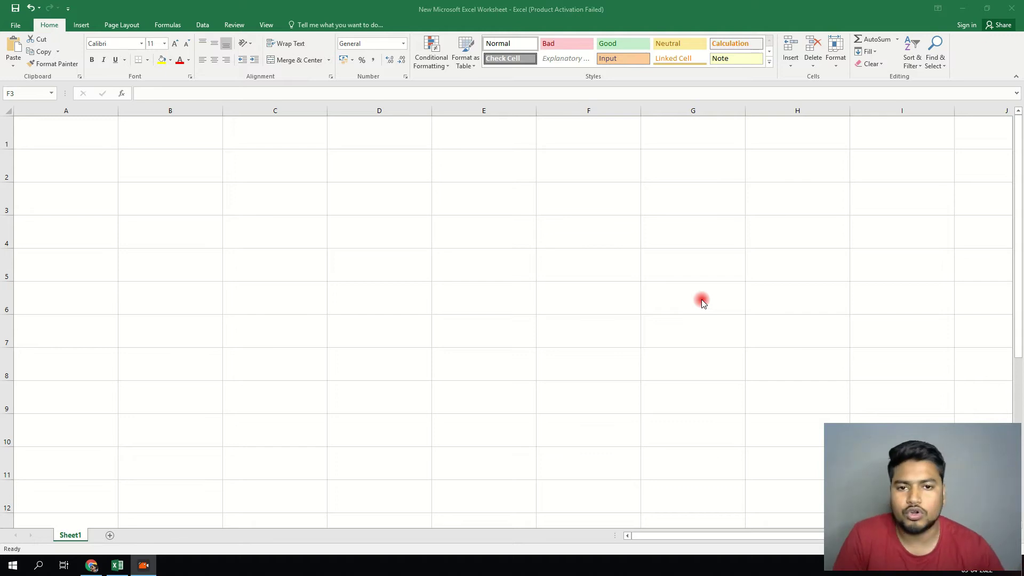
- Enter the headings jen in A1 and feb in B1
{"action": "left_click", "coordinate": [88, 137]}
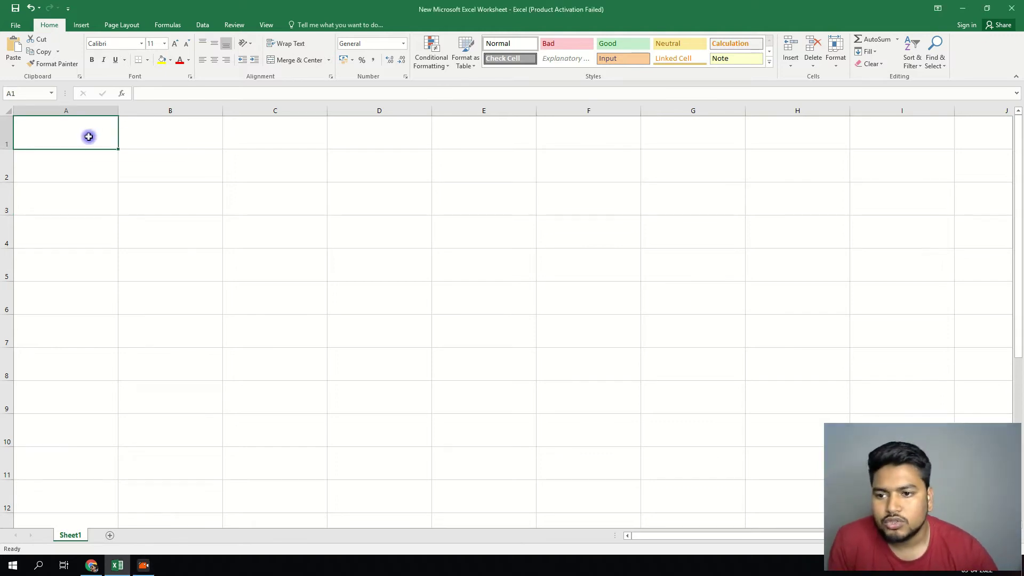
{"action": "left_click", "coordinate": [89, 136]}
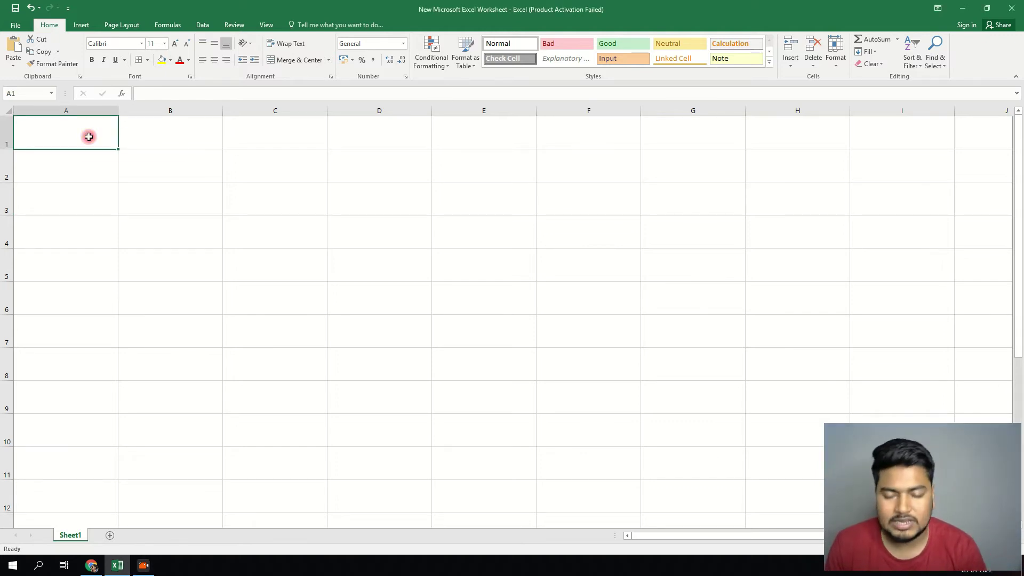
{"action": "type", "text": "jen"}
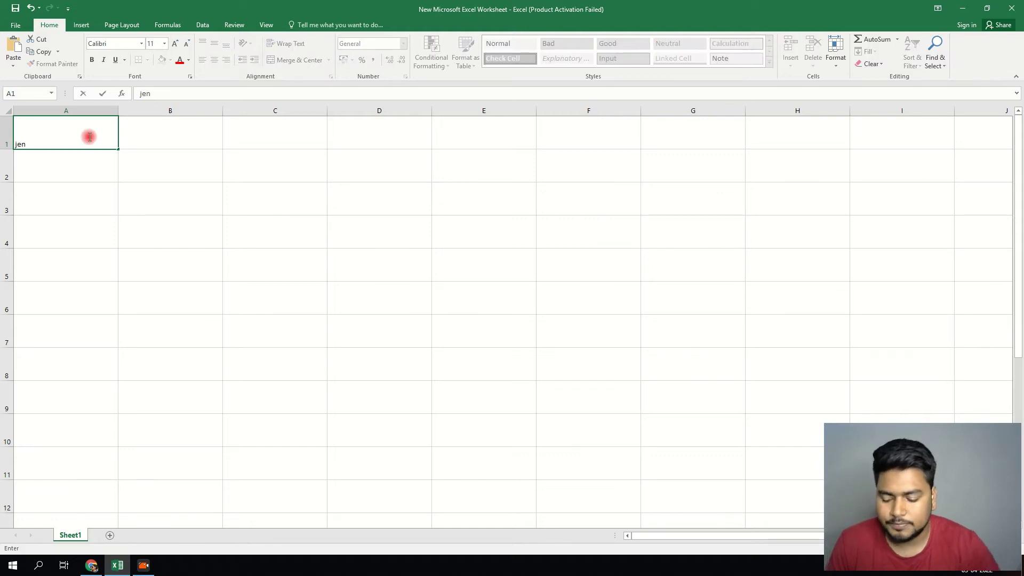
{"action": "left_click", "coordinate": [171, 133]}
{"action": "type", "text": "fe"}
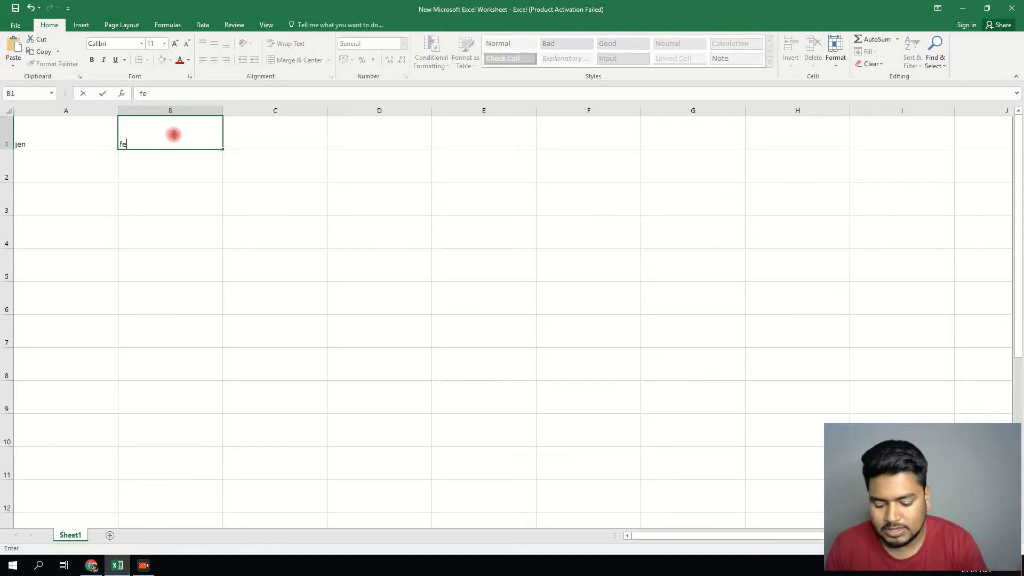
{"action": "type", "text": "b"}
{"action": "left_click", "coordinate": [176, 152]}
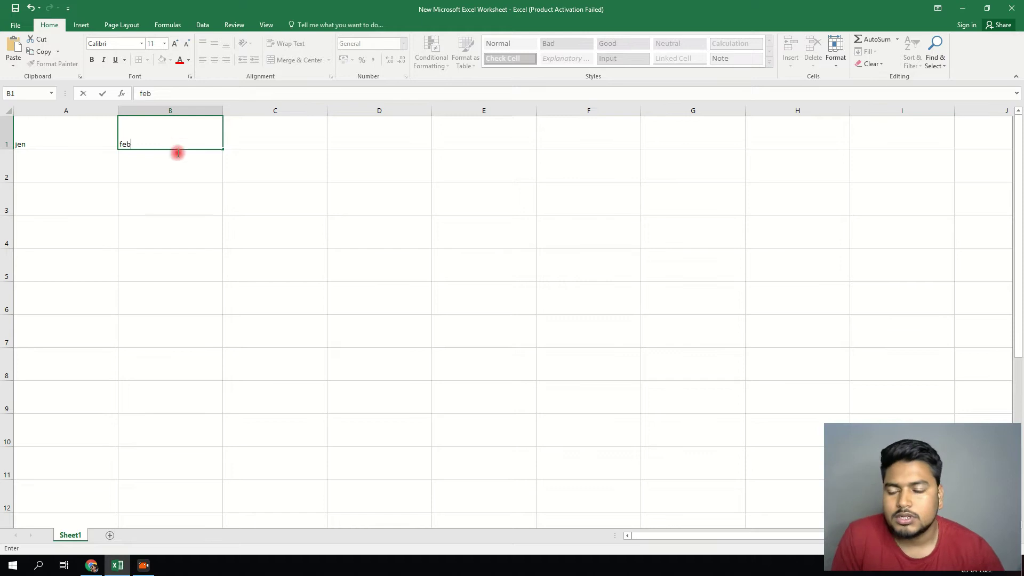
- Set the A1:B1 headings to font size 36 and widen column A to fit them
{"action": "left_click_drag", "start_coordinate": [80, 131], "coordinate": [165, 134]}
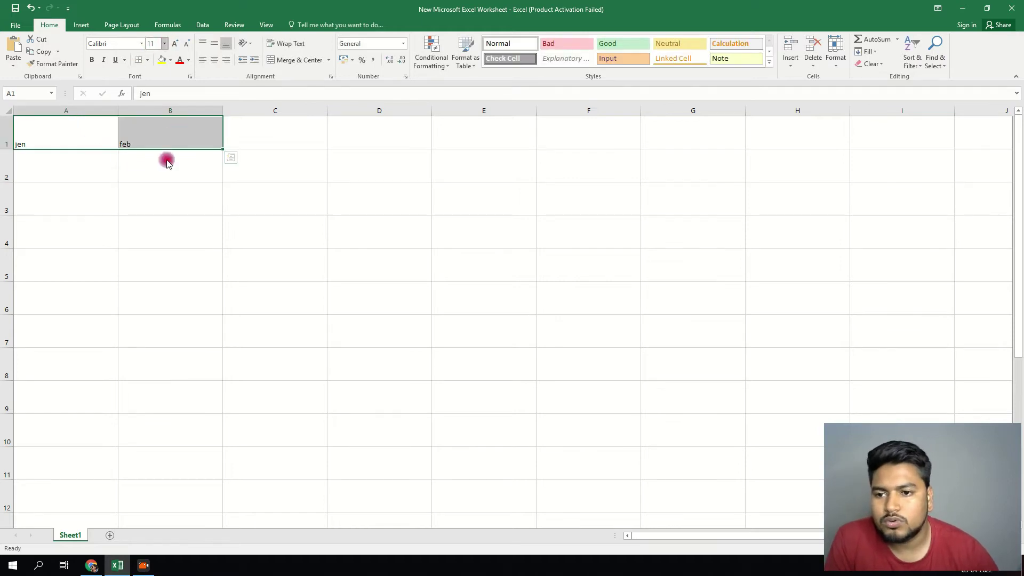
{"action": "left_click", "coordinate": [165, 45]}
{"action": "left_click", "coordinate": [149, 179]}
{"action": "left_click", "coordinate": [141, 45]}
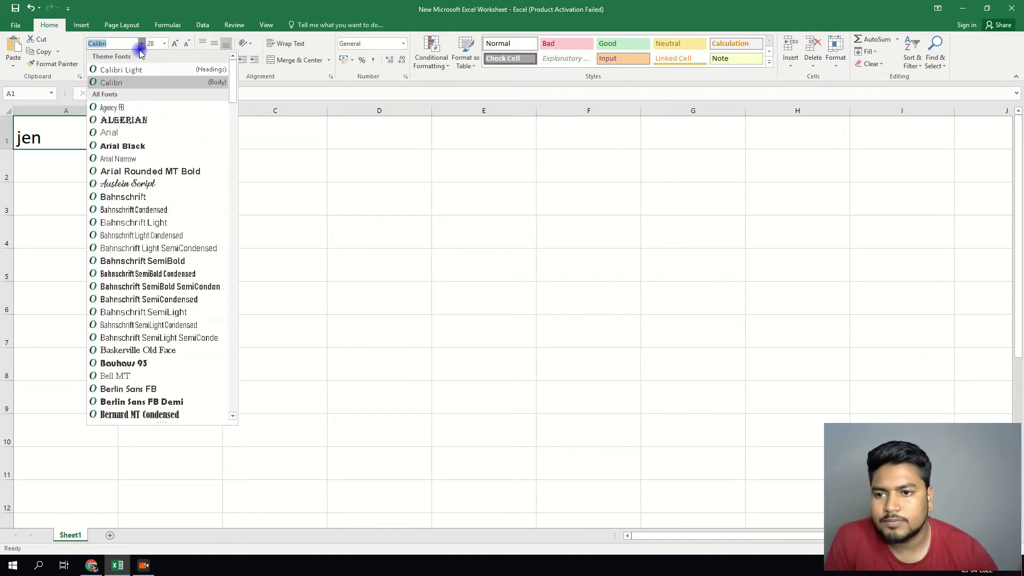
{"action": "left_click", "coordinate": [164, 43]}
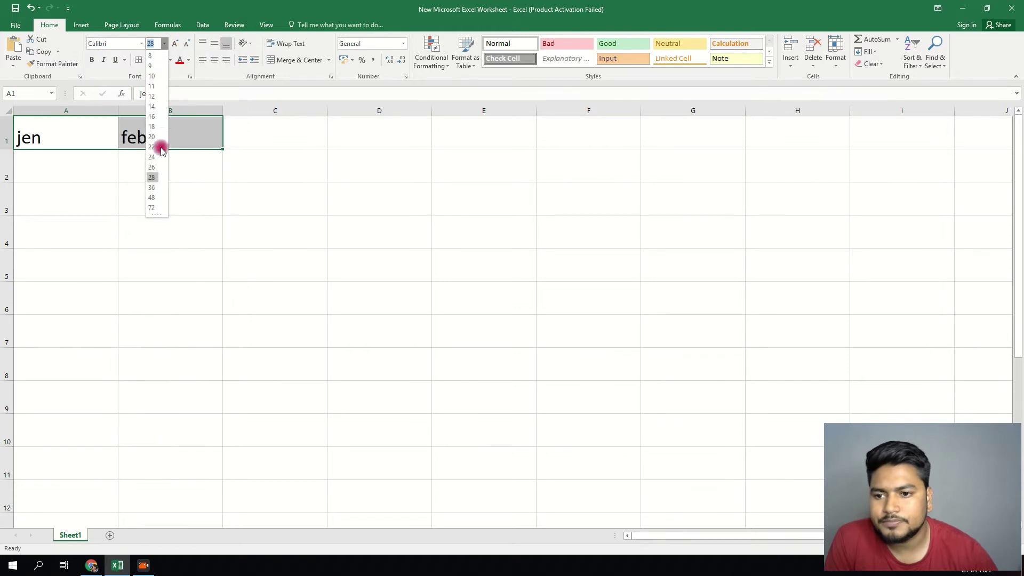
{"action": "left_click", "coordinate": [152, 187]}
{"action": "left_click_drag", "start_coordinate": [118, 110], "coordinate": [138, 110]}
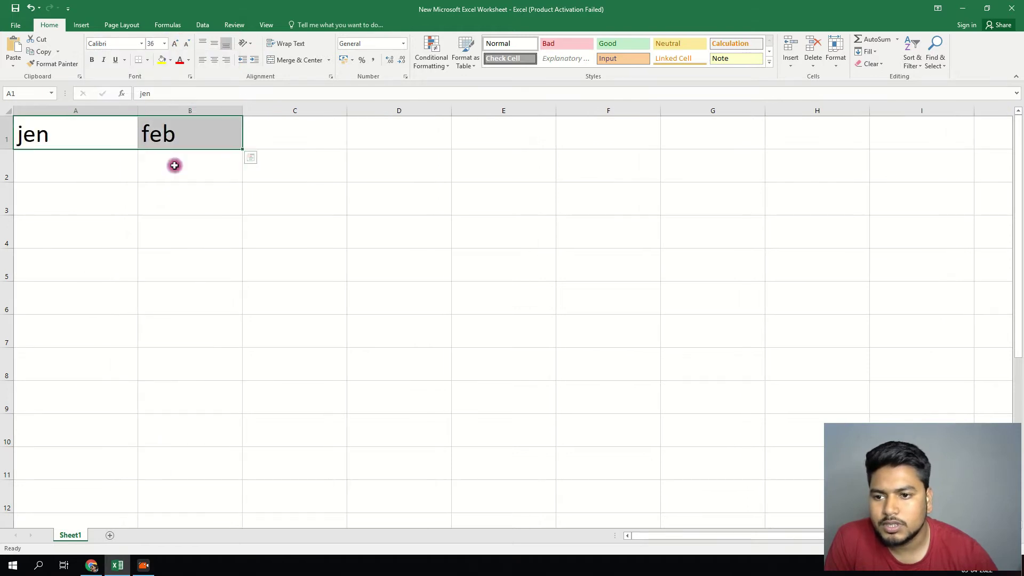
{"action": "left_click", "coordinate": [226, 236]}
{"action": "left_click", "coordinate": [109, 161]}
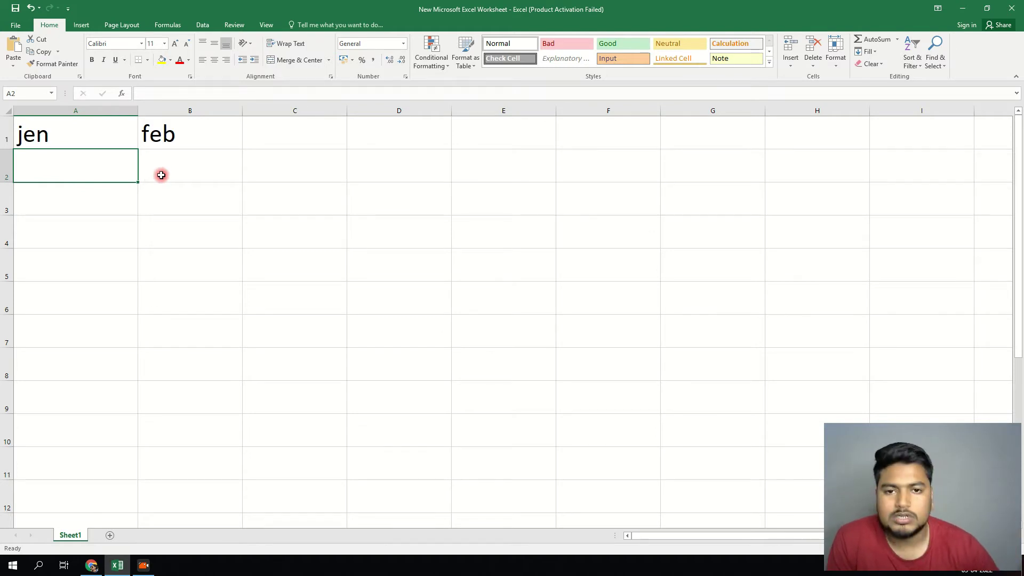
- Put the formula =100*100 in A2 so it shows 10000
{"action": "type", "text": "1000"}
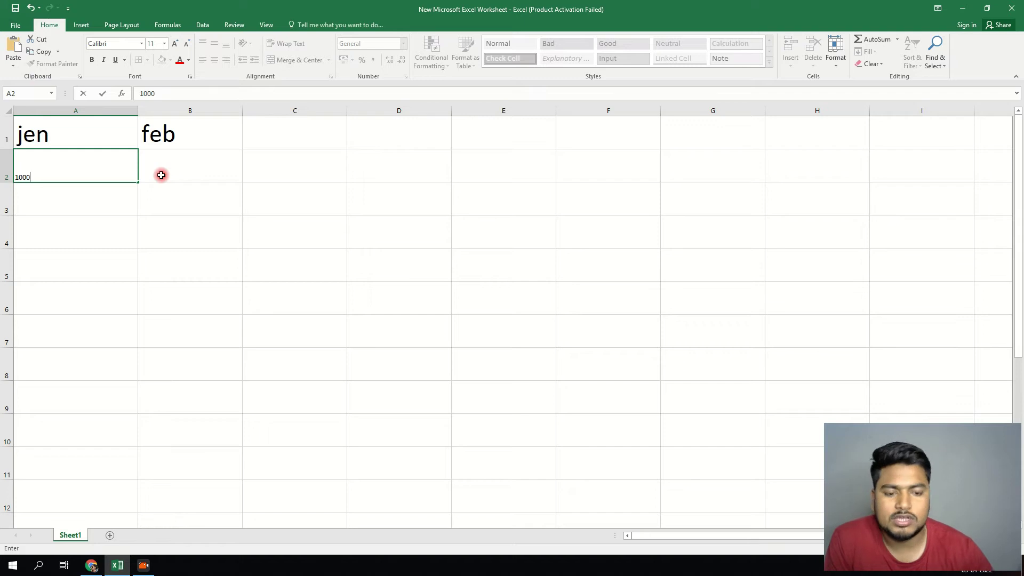
{"action": "key", "text": "BackSpace"}
{"action": "key", "text": "Return"}
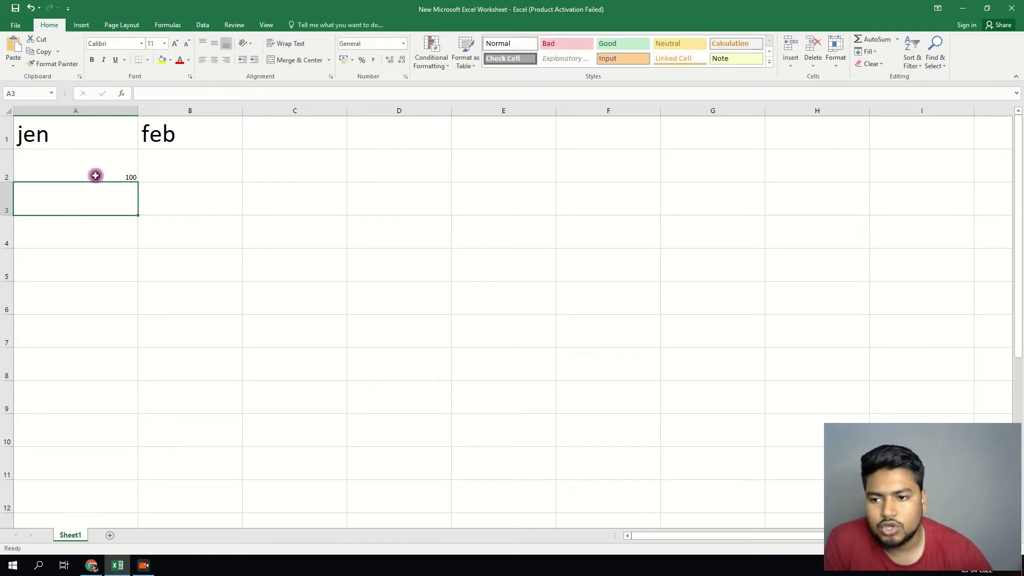
{"action": "left_click", "coordinate": [94, 174]}
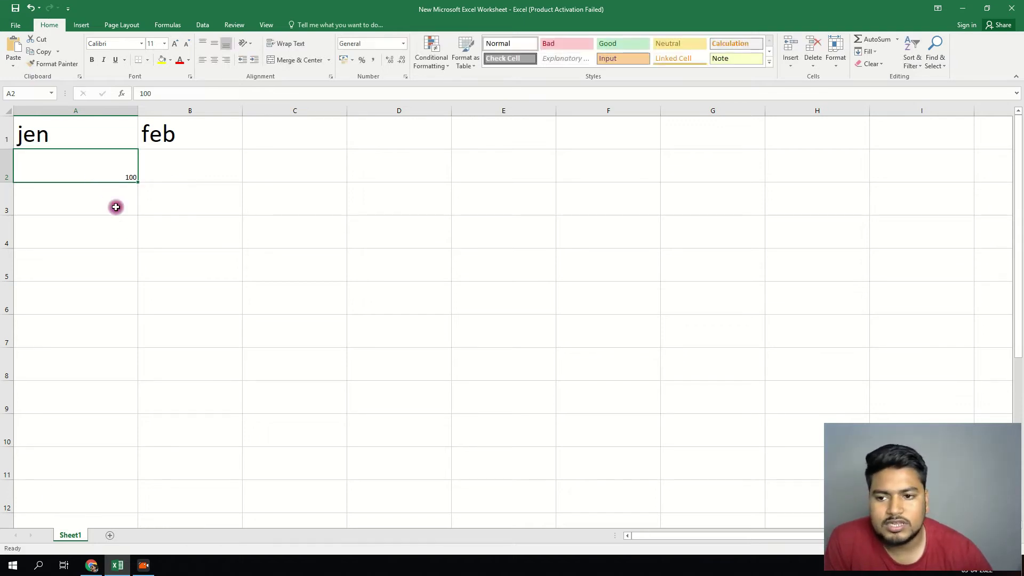
{"action": "double_click", "coordinate": [107, 162]}
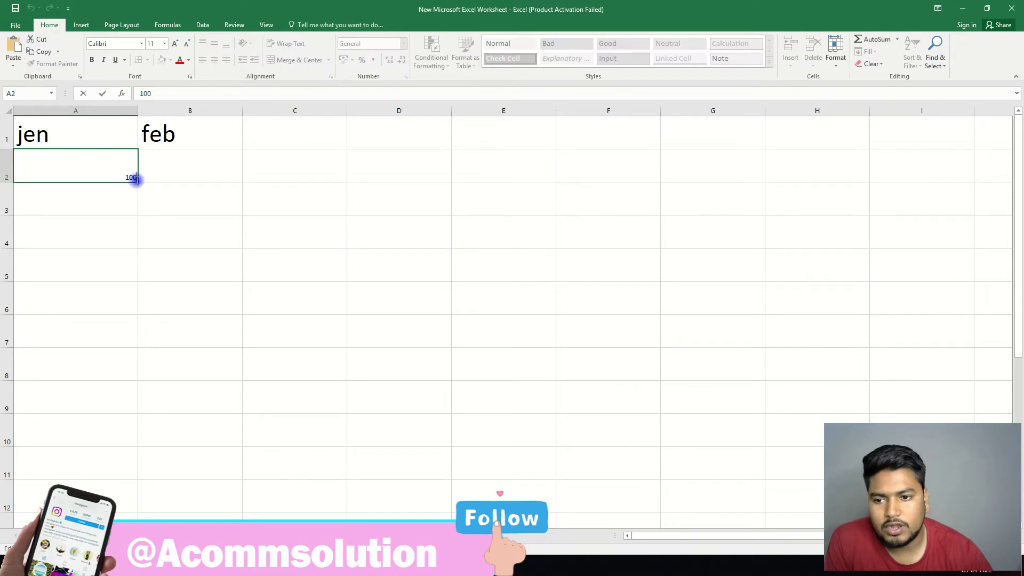
{"action": "key", "text": "BackSpace"}
{"action": "key", "text": "BackSpace"}
{"action": "key", "text": "BackSpace"}
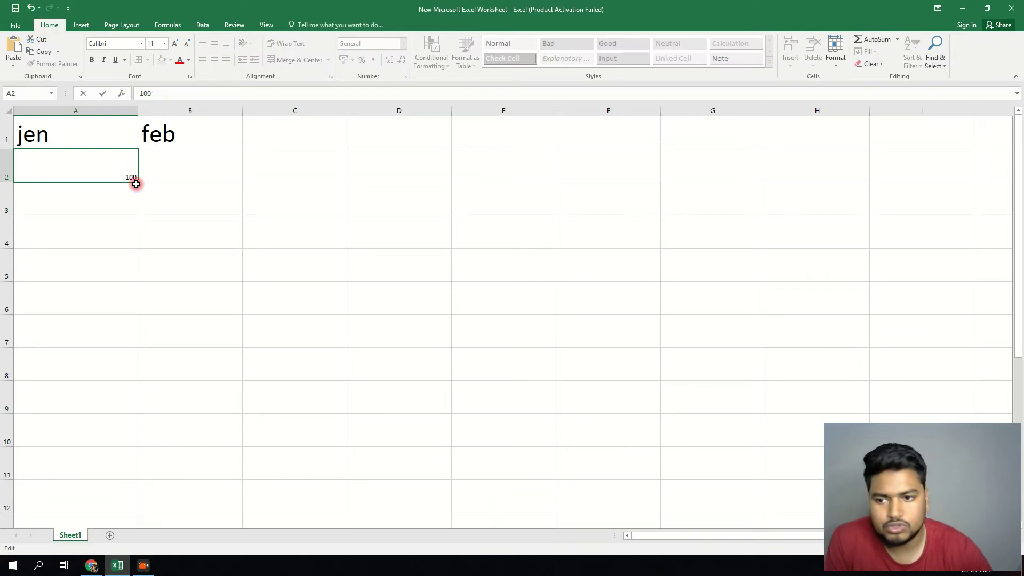
{"action": "type", "text": "=100*"}
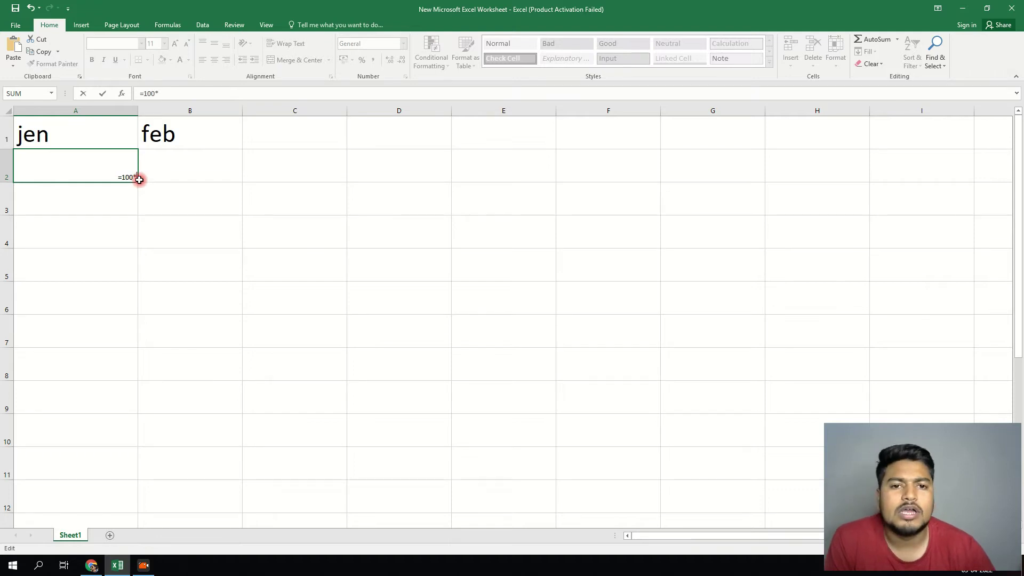
{"action": "type", "text": "100"}
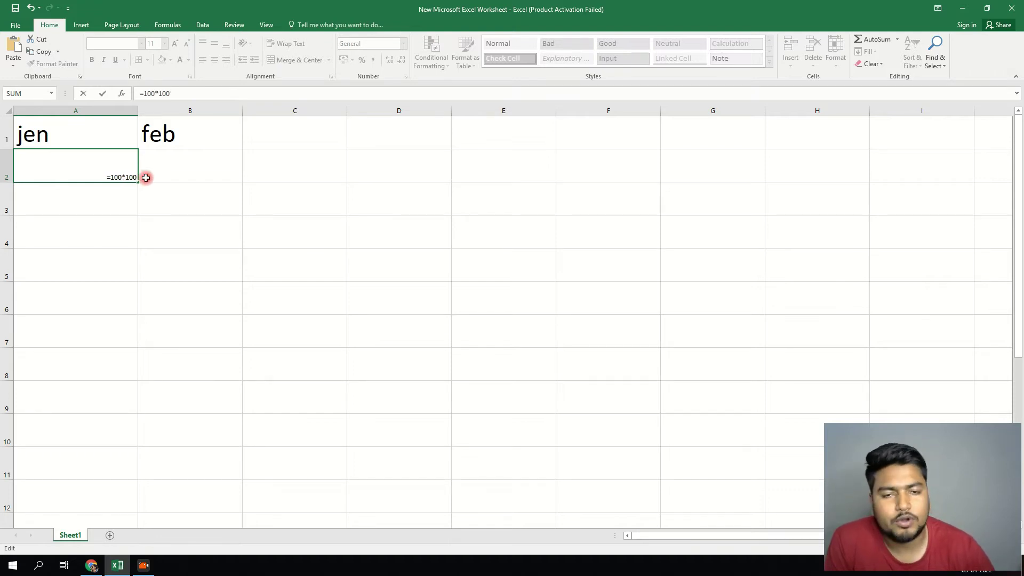
{"action": "key", "text": "Return"}
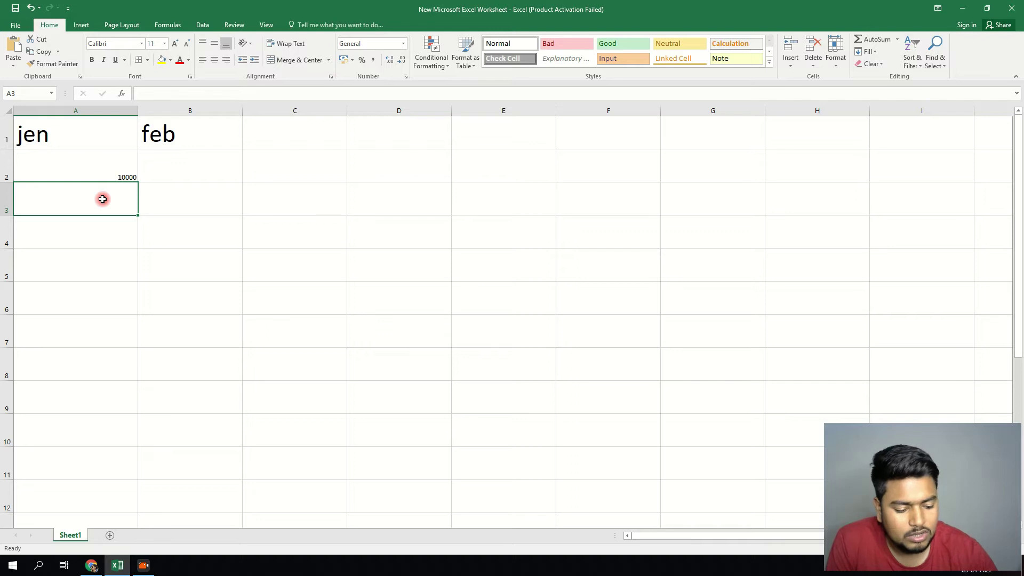
- Enter 2000 in A3 and 8000 in A4
{"action": "type", "text": "2000"}
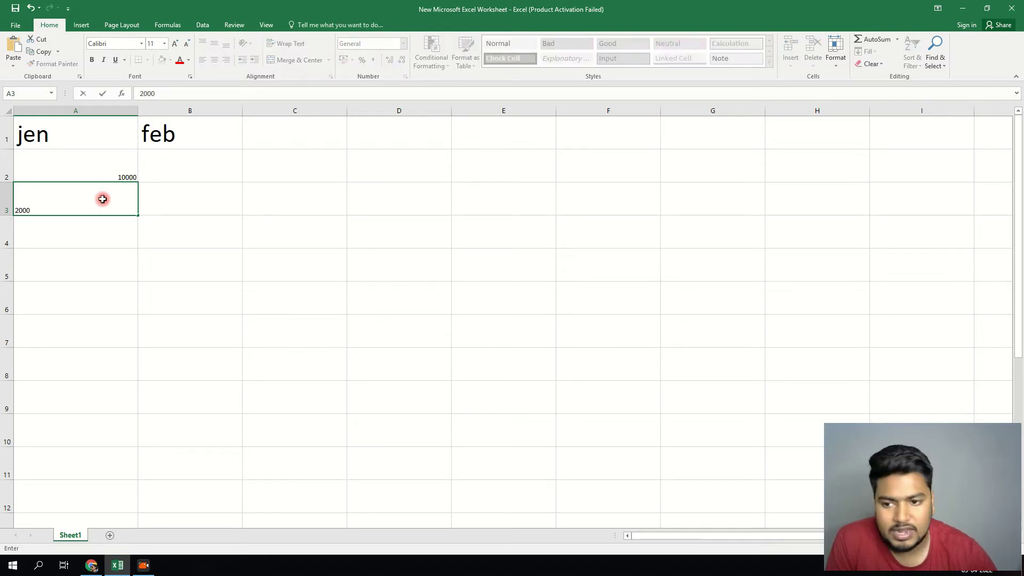
{"action": "key", "text": "Return"}
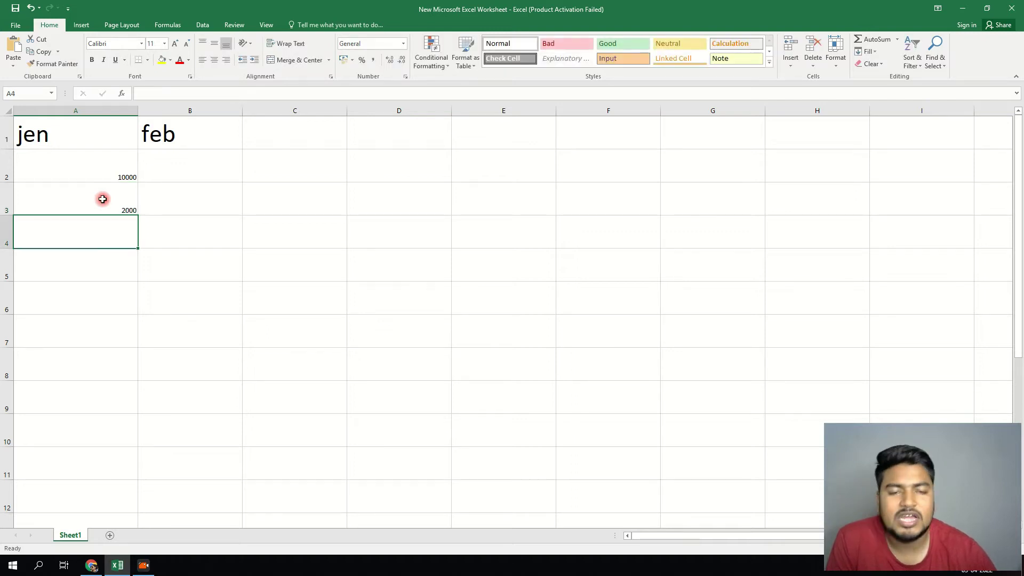
{"action": "type", "text": "8000"}
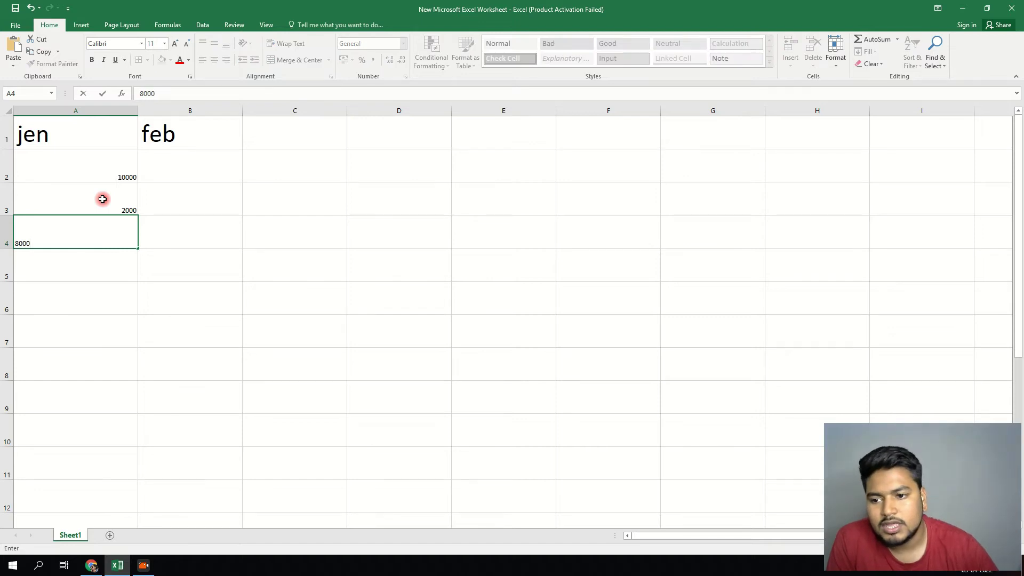
{"action": "key", "text": "Return"}
- Add a 'gst 10%' label in F3 at font size 26
{"action": "left_click", "coordinate": [589, 193]}
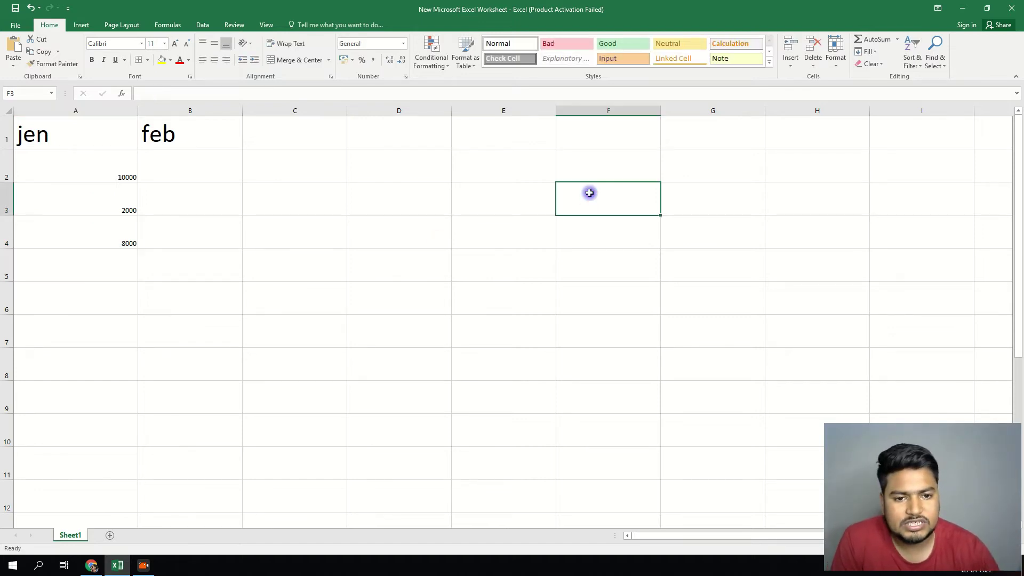
{"action": "type", "text": "gst 10"}
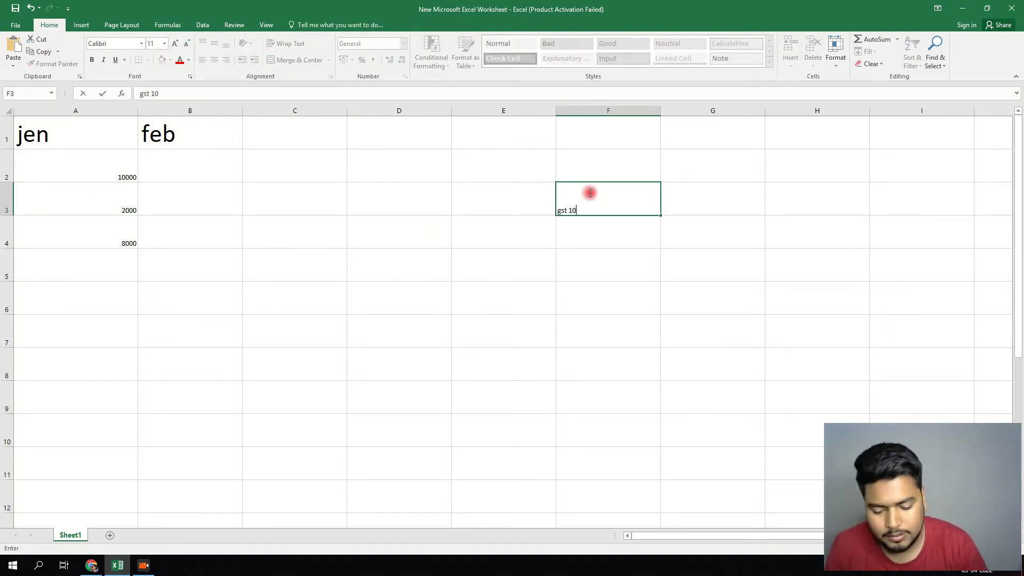
{"action": "type", "text": "%$"}
{"action": "key", "text": "BackSpace"}
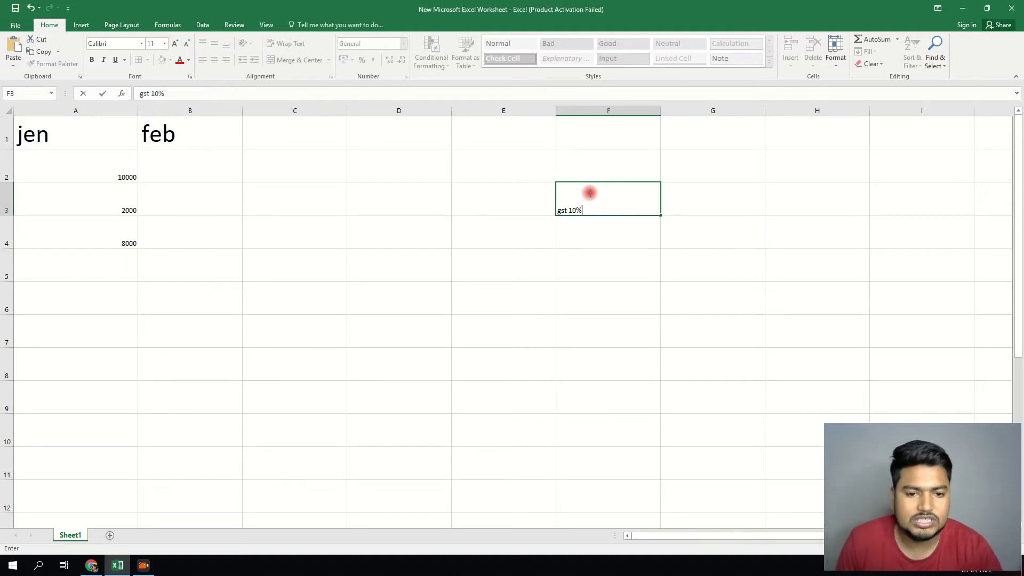
{"action": "left_click", "coordinate": [805, 397]}
{"action": "left_click", "coordinate": [602, 206]}
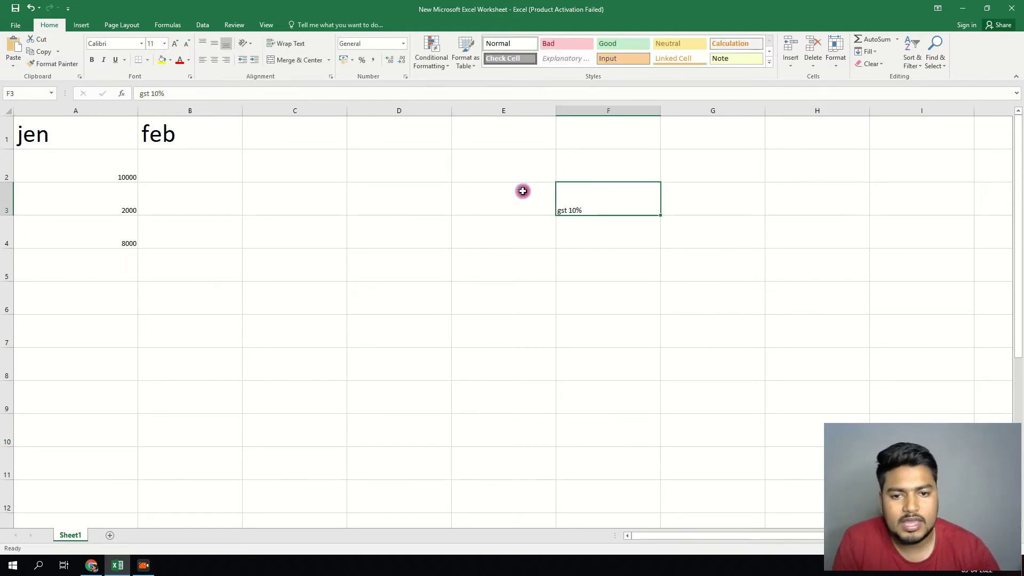
{"action": "left_click", "coordinate": [164, 43]}
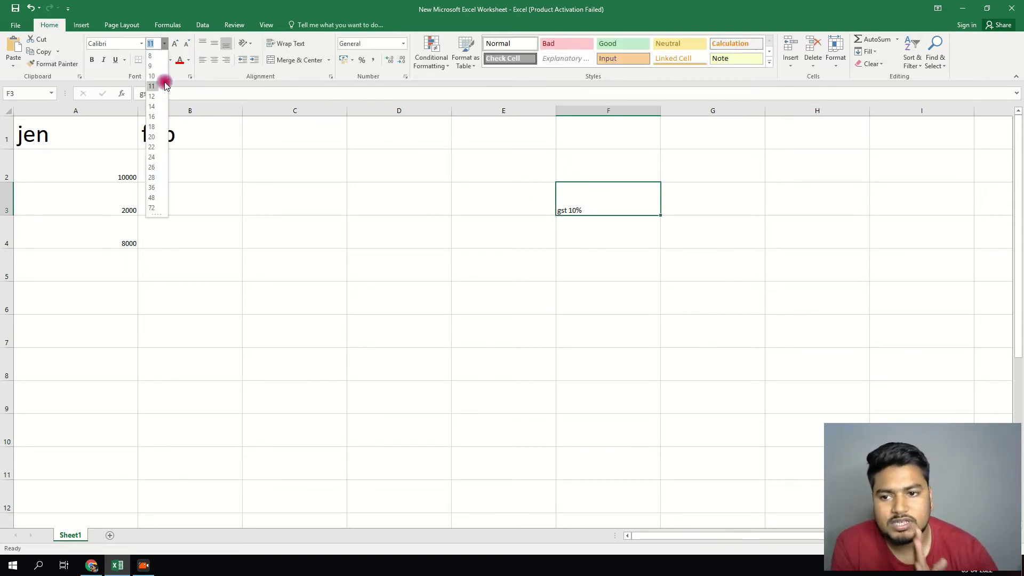
{"action": "left_click", "coordinate": [153, 167]}
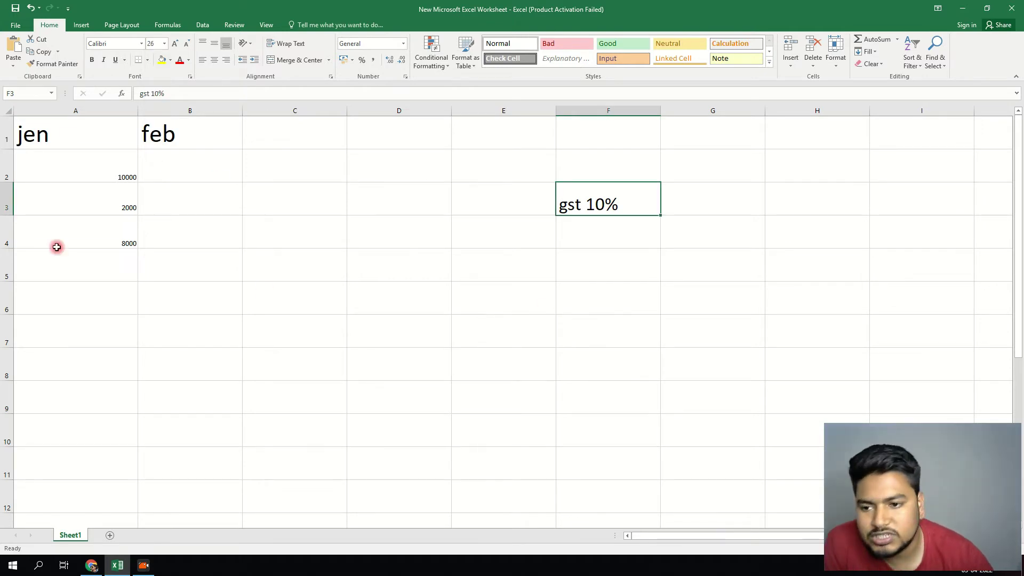
- Insert a blank column before feb and label B2:B4 totaL SALL, RETN and CC RET
{"action": "left_click", "coordinate": [167, 110]}
{"action": "right_click", "coordinate": [168, 111]}
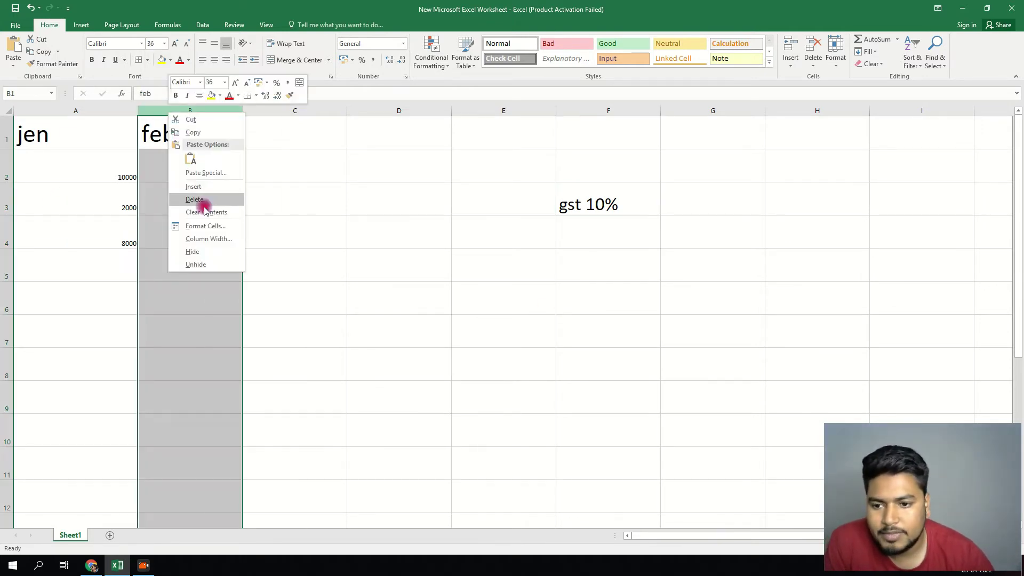
{"action": "left_click", "coordinate": [200, 183]}
{"action": "left_click", "coordinate": [186, 160]}
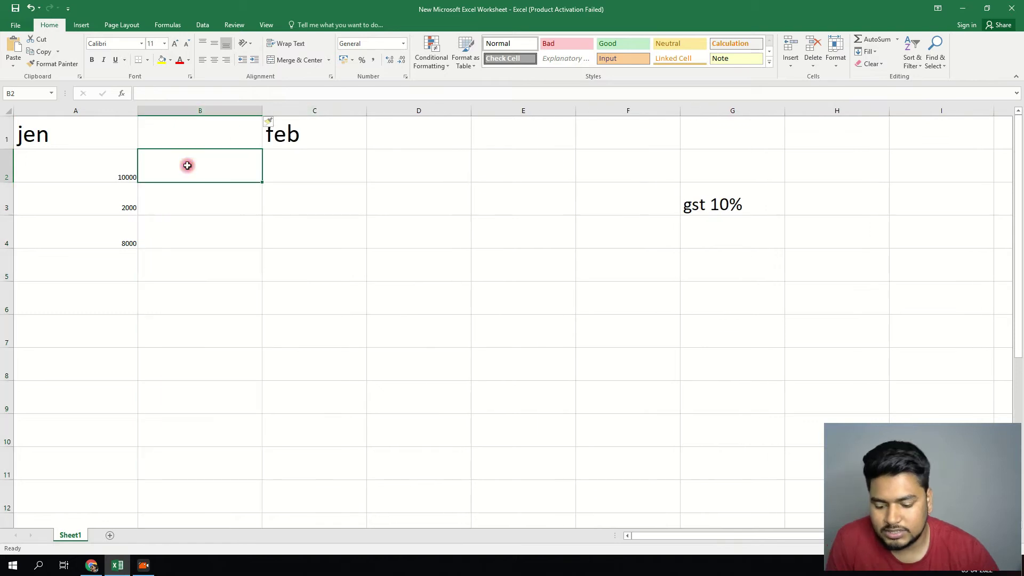
{"action": "type", "text": "totaL SA"}
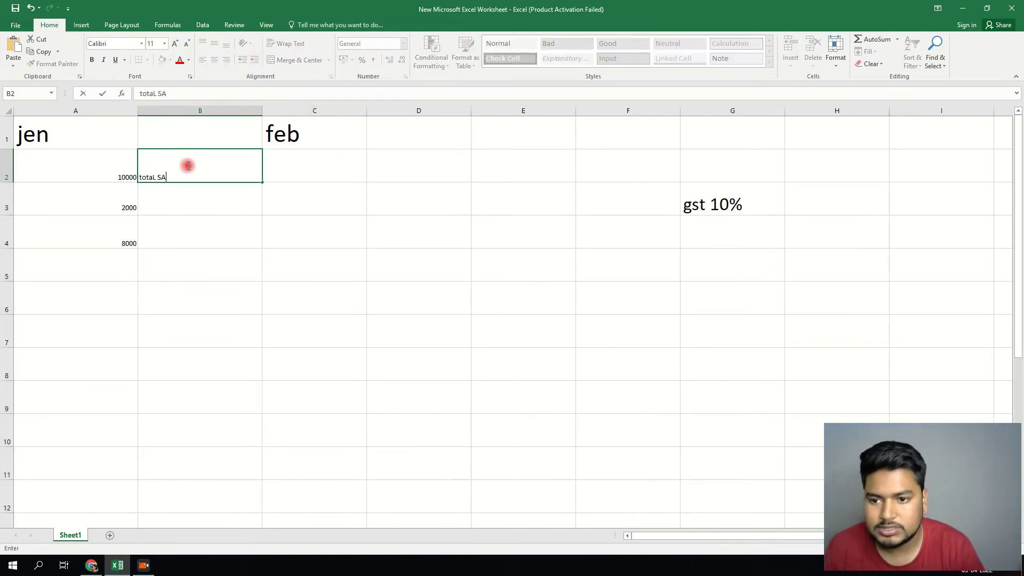
{"action": "type", "text": "LL"}
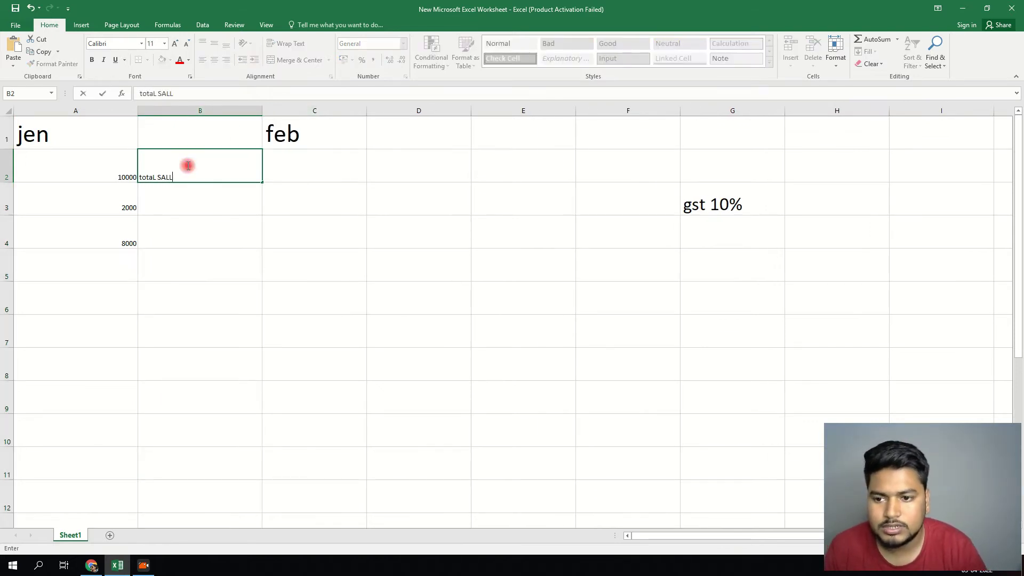
{"action": "key", "text": "Return"}
{"action": "type", "text": "RE"}
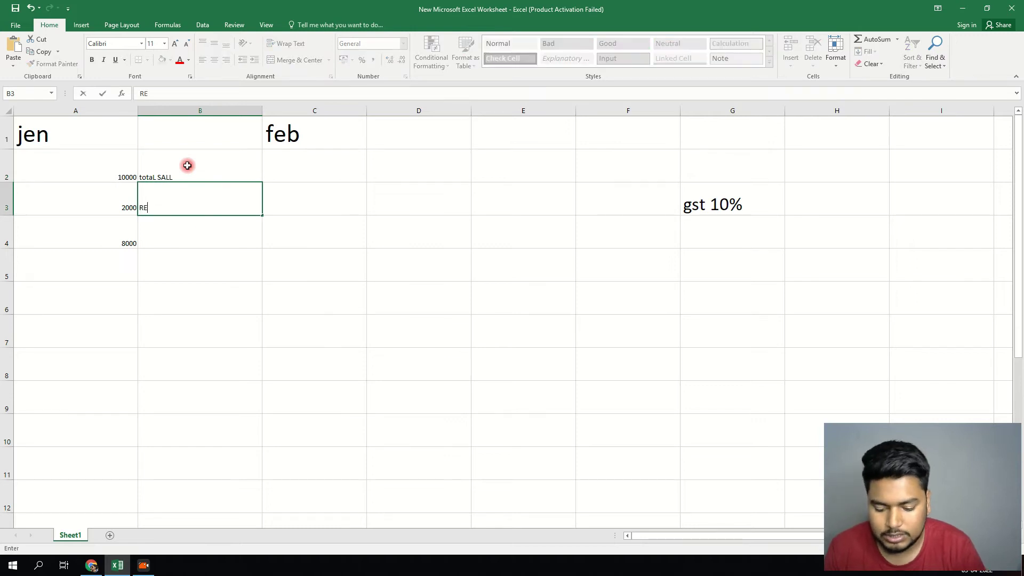
{"action": "type", "text": "TN"}
{"action": "key", "text": "Return"}
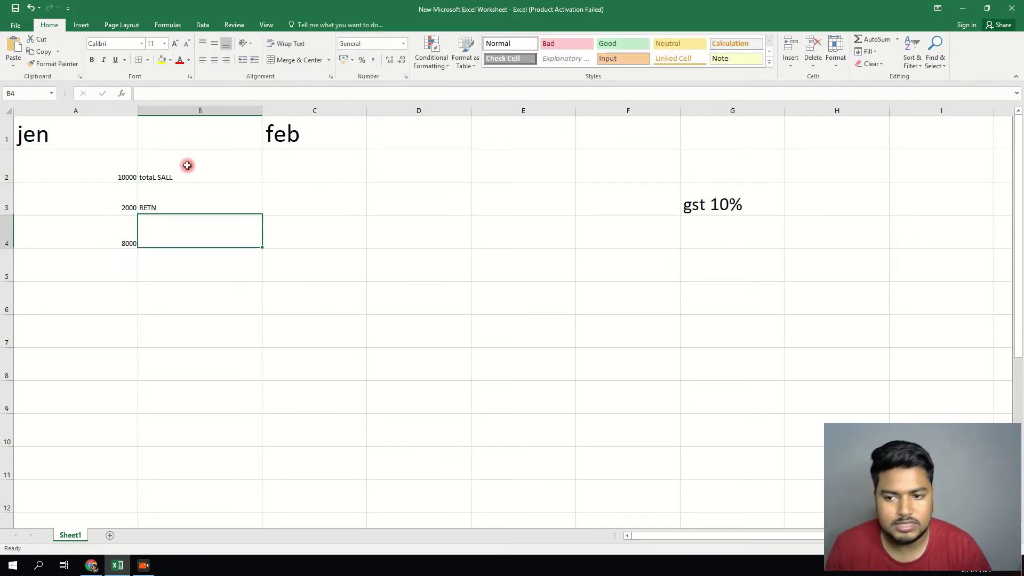
{"action": "type", "text": "C"}
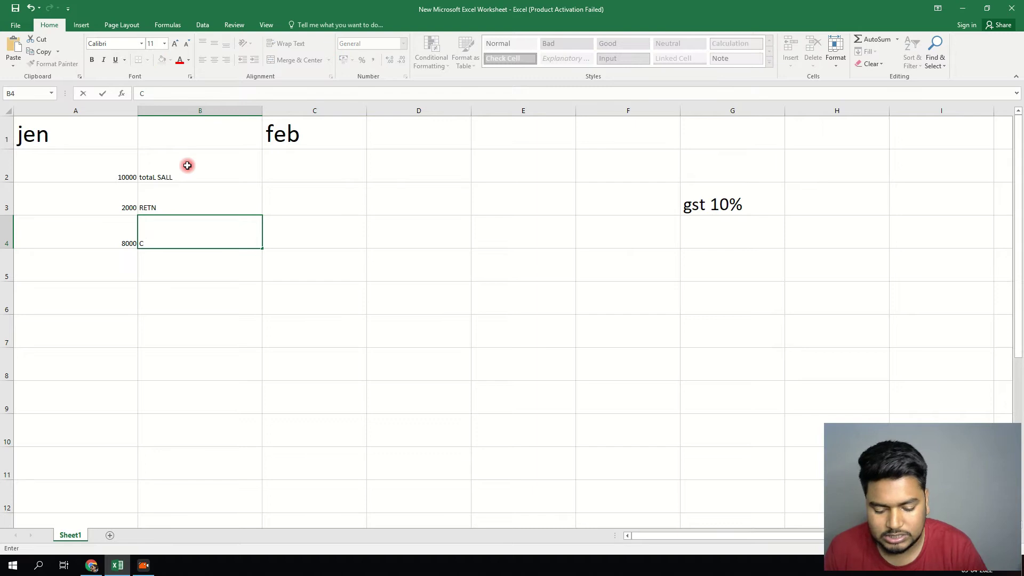
{"action": "type", "text": "C RET"}
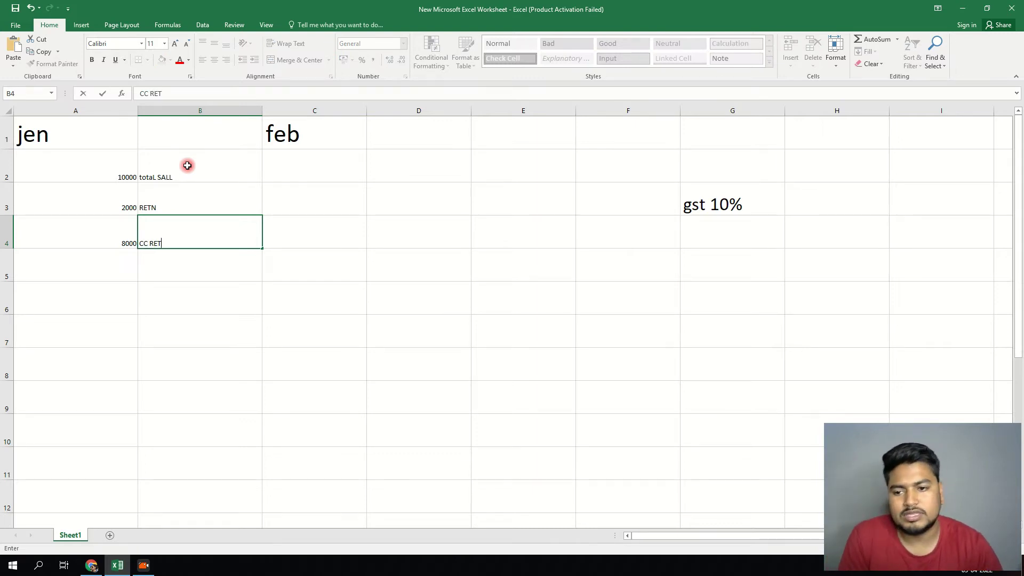
{"action": "left_click", "coordinate": [242, 322]}
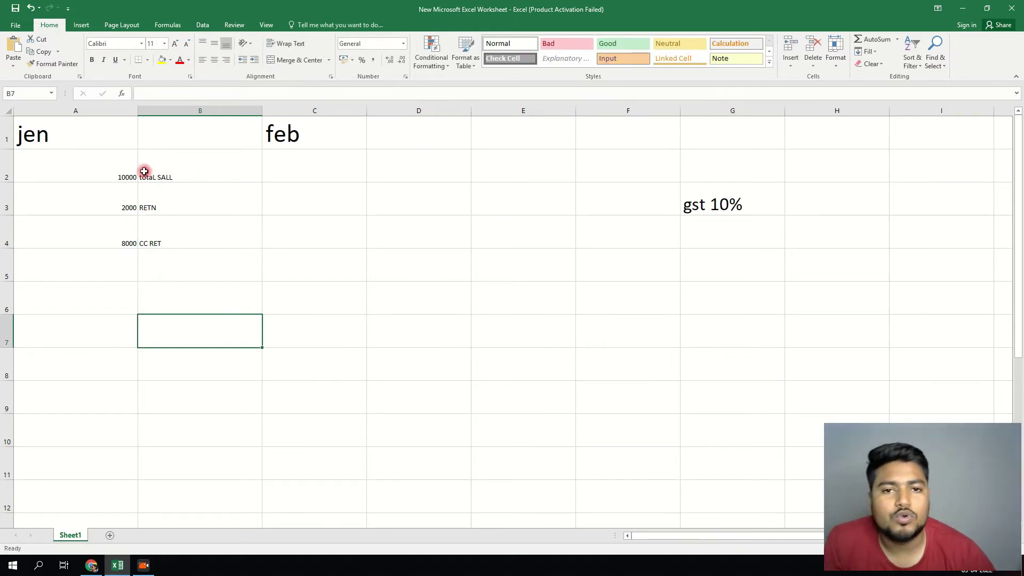
- Set the figures and labels in rows 2–6 to font size 20
{"action": "left_click_drag", "start_coordinate": [115, 172], "coordinate": [386, 352]}
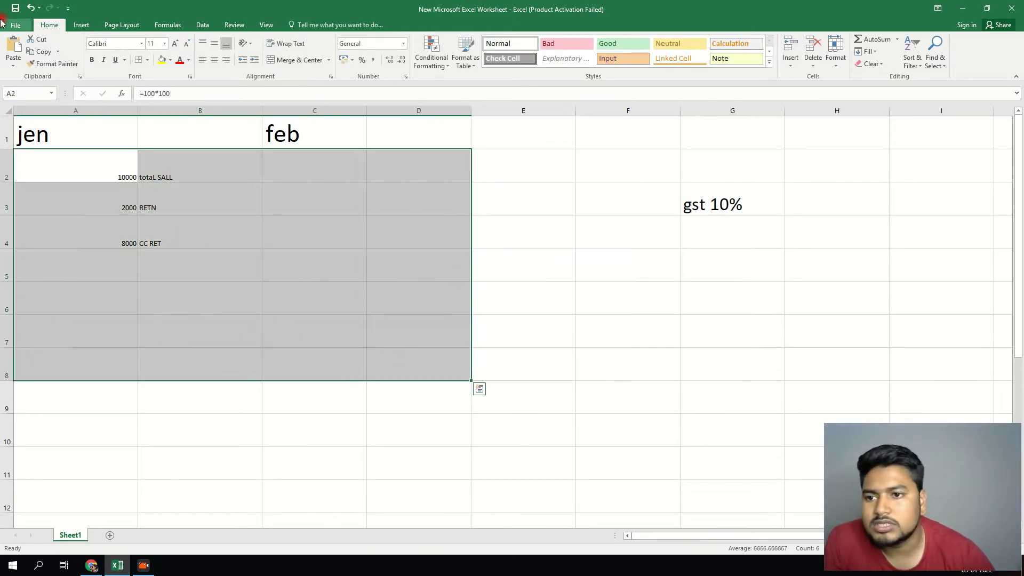
{"action": "left_click", "coordinate": [165, 44]}
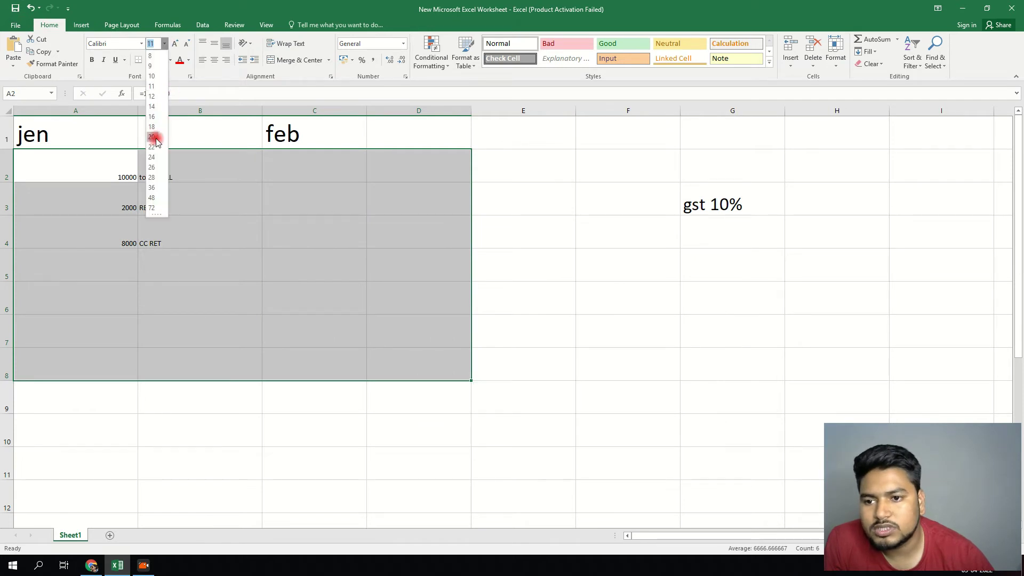
{"action": "left_click", "coordinate": [152, 130]}
{"action": "left_click", "coordinate": [195, 284]}
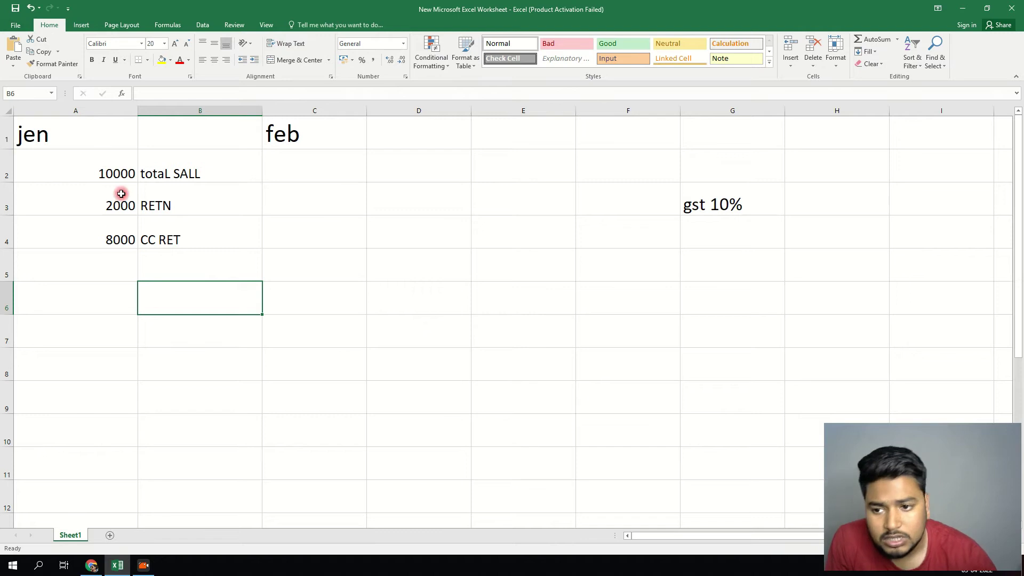
- Start retyping the CC RET label in B4 as NET SALL
{"action": "left_click", "coordinate": [121, 194]}
{"action": "left_click_drag", "start_coordinate": [137, 210], "coordinate": [126, 241]}
{"action": "left_click", "coordinate": [171, 238]}
{"action": "double_click", "coordinate": [172, 238]}
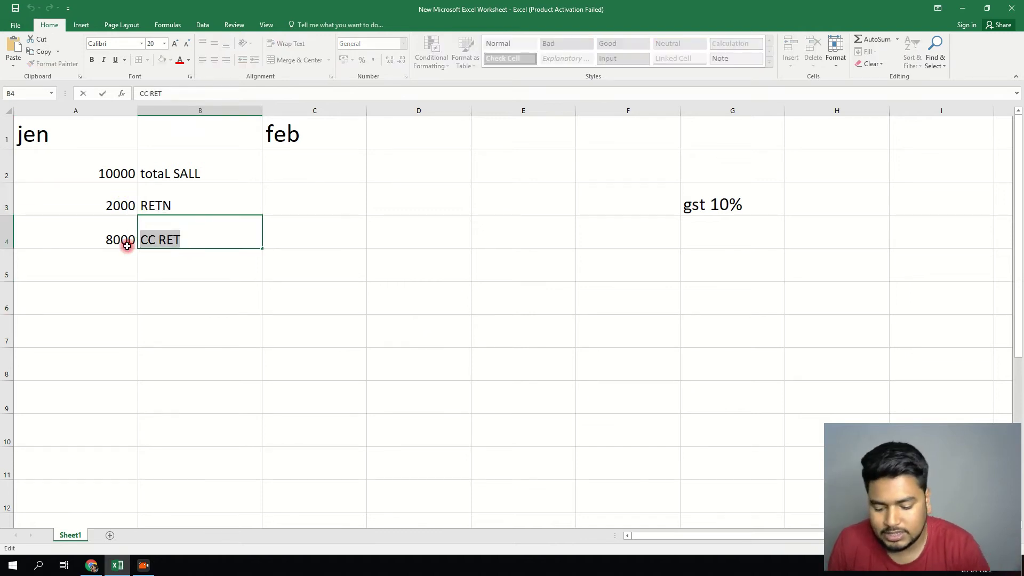
{"action": "type", "text": "NET SE"}
{"action": "key", "text": "BackSpace"}
- Finish the B4 label as NET SALL and fill the 8000 cell A4 light green
{"action": "type", "text": "ALL"}
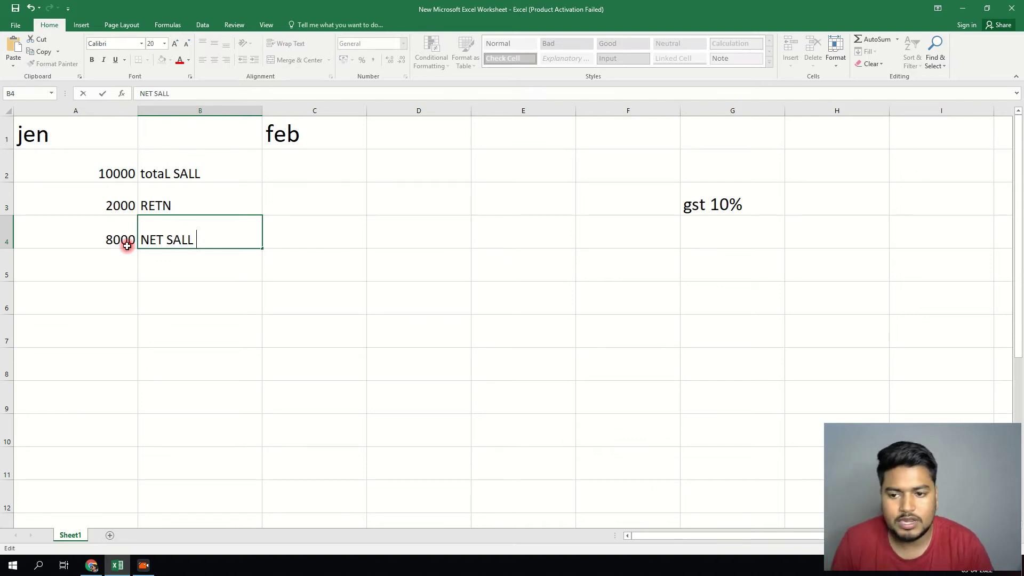
{"action": "key", "text": "Return"}
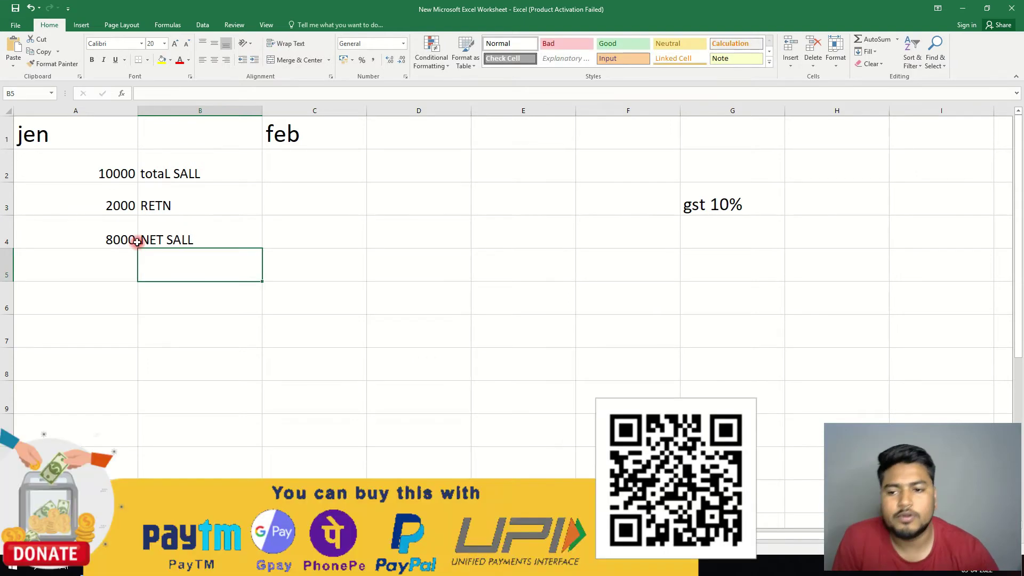
{"action": "left_click", "coordinate": [127, 239]}
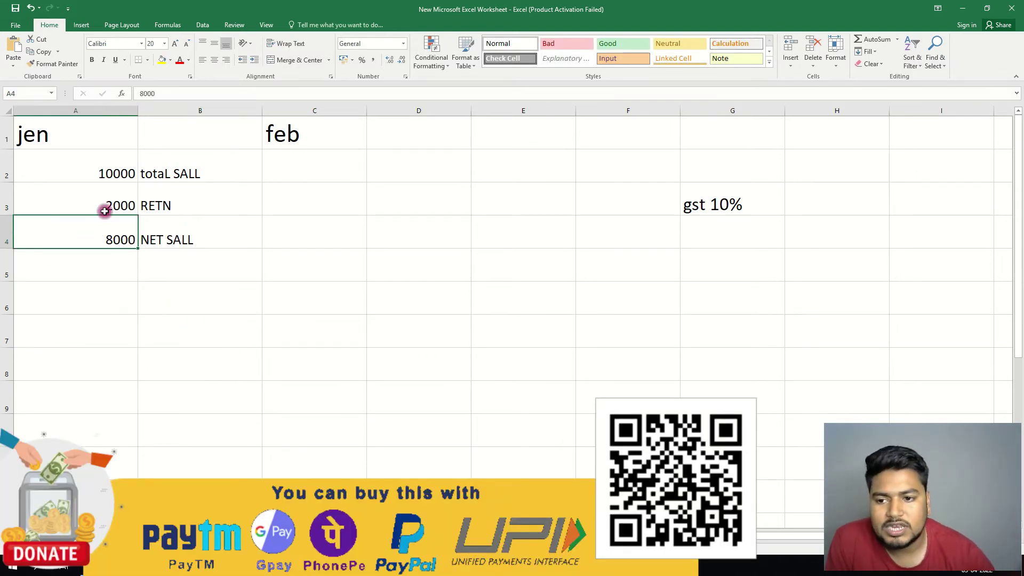
{"action": "left_click", "coordinate": [168, 63]}
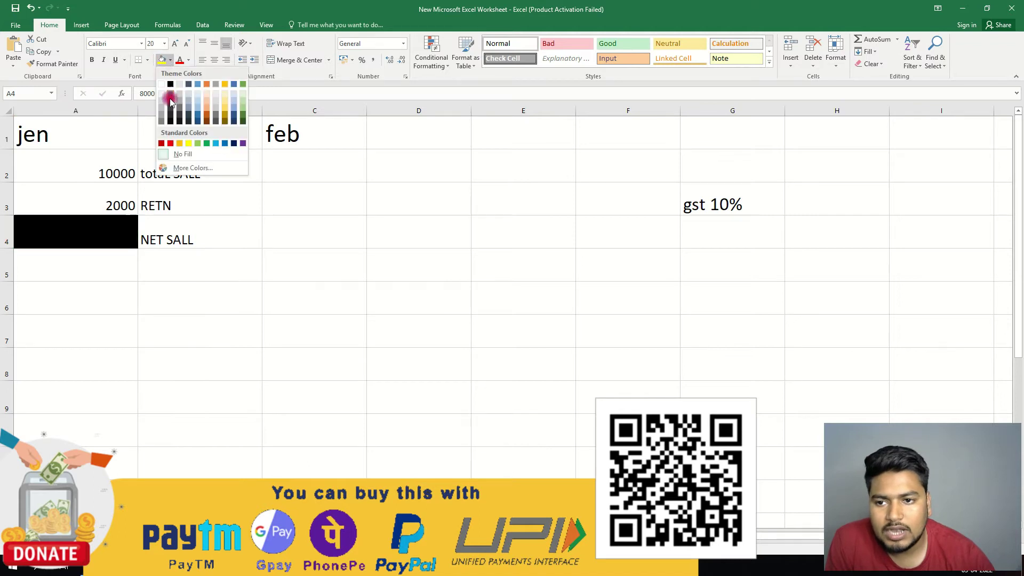
{"action": "left_click", "coordinate": [245, 105]}
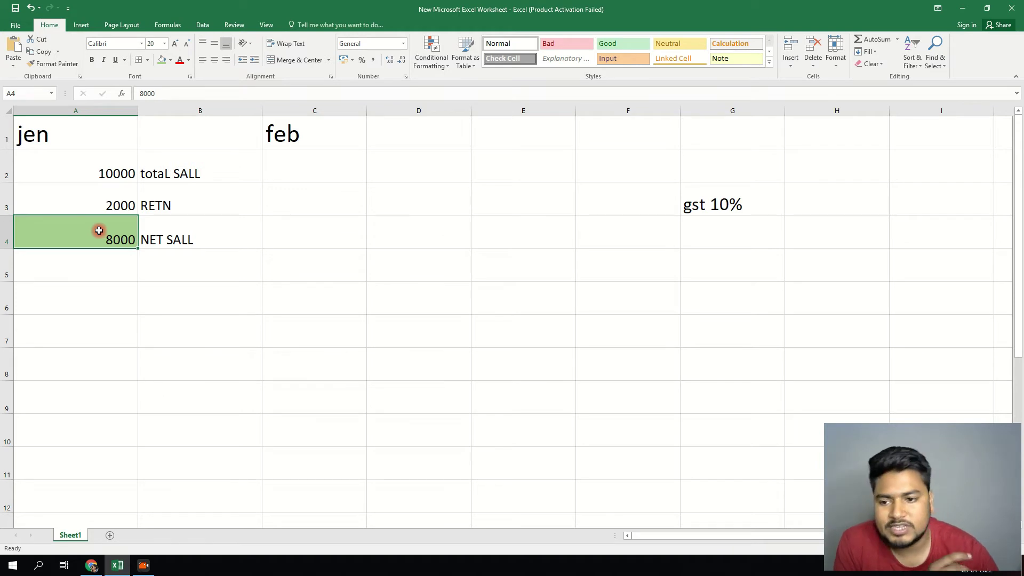
- Enter 800 in A5 below the 8000 figure
{"action": "left_click", "coordinate": [116, 271]}
{"action": "type", "text": "800"}
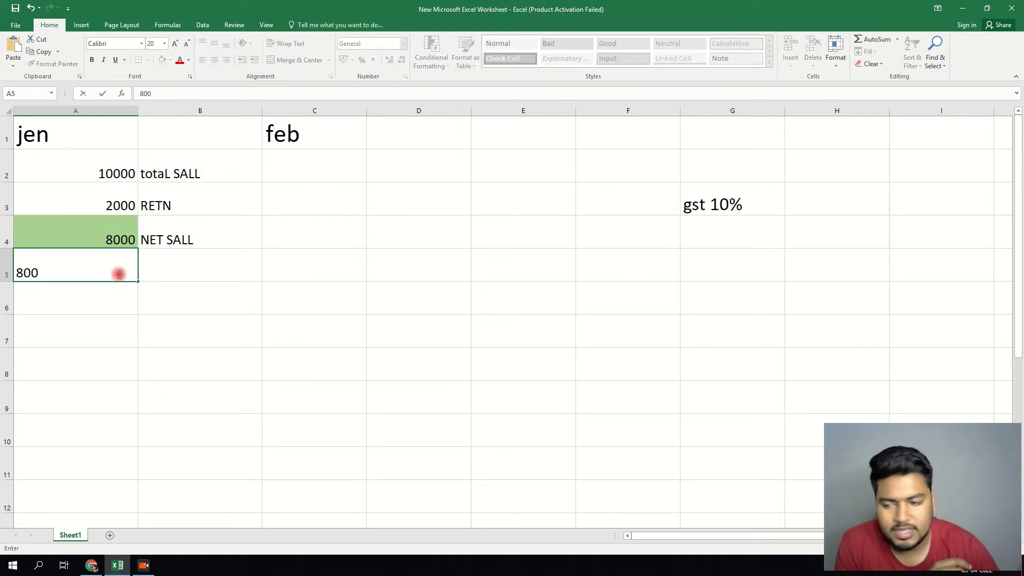
{"action": "key", "text": "ctrl+Return"}
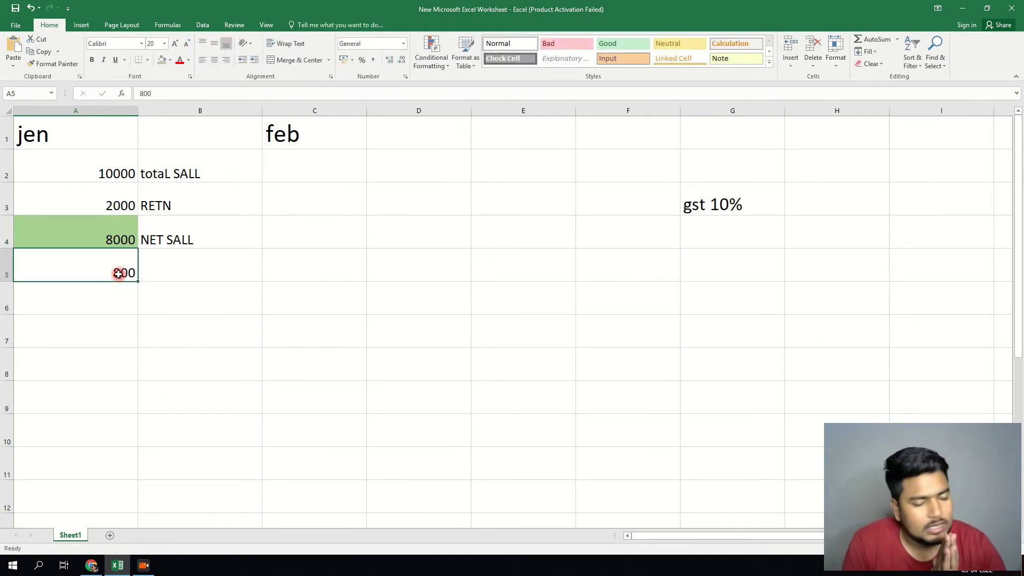
- Enter 10000, 2000 and 8000 under feb in C2:C4
{"action": "left_click", "coordinate": [298, 168]}
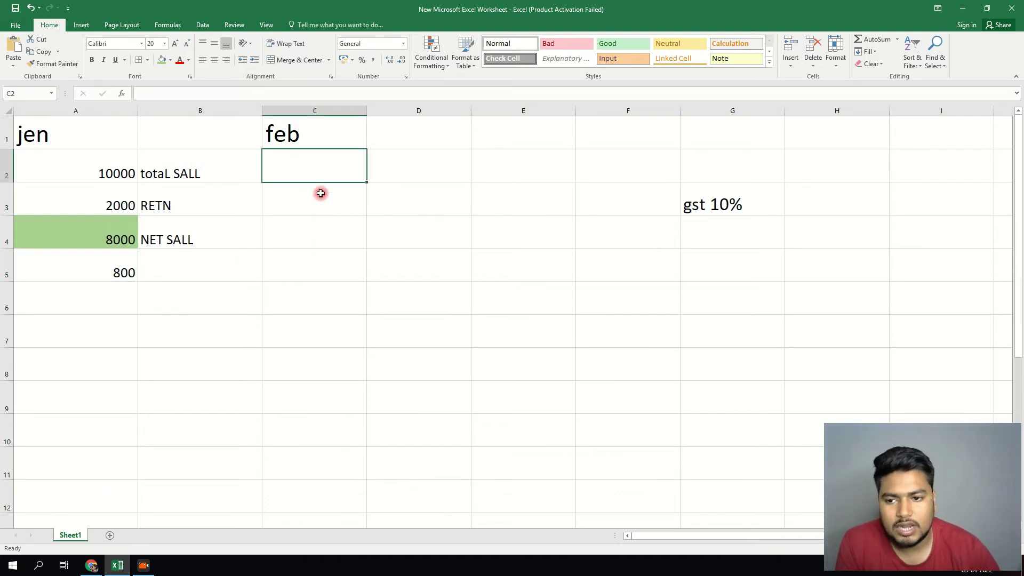
{"action": "type", "text": "1000"}
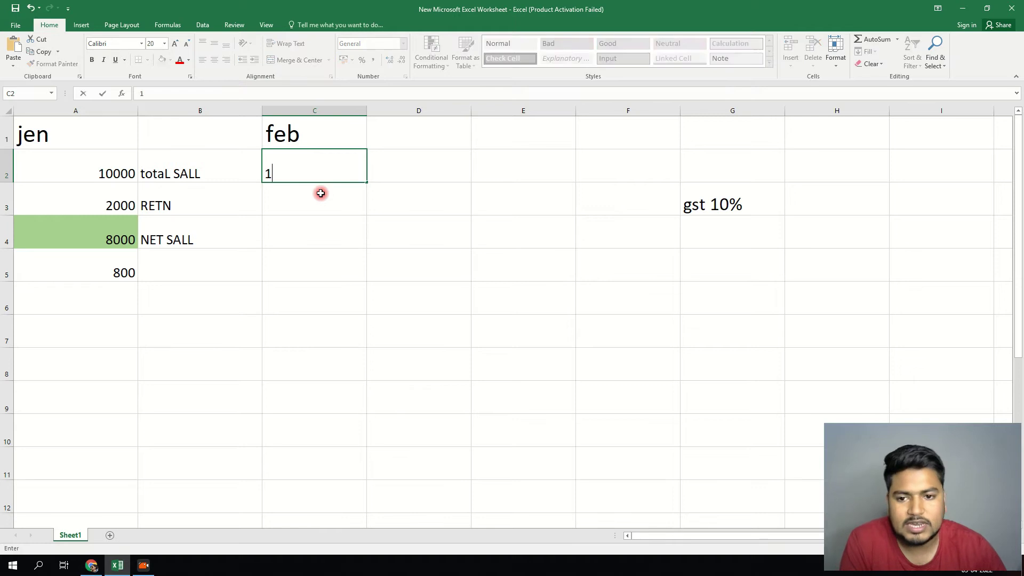
{"action": "key", "text": "Return"}
{"action": "key", "text": "Up"}
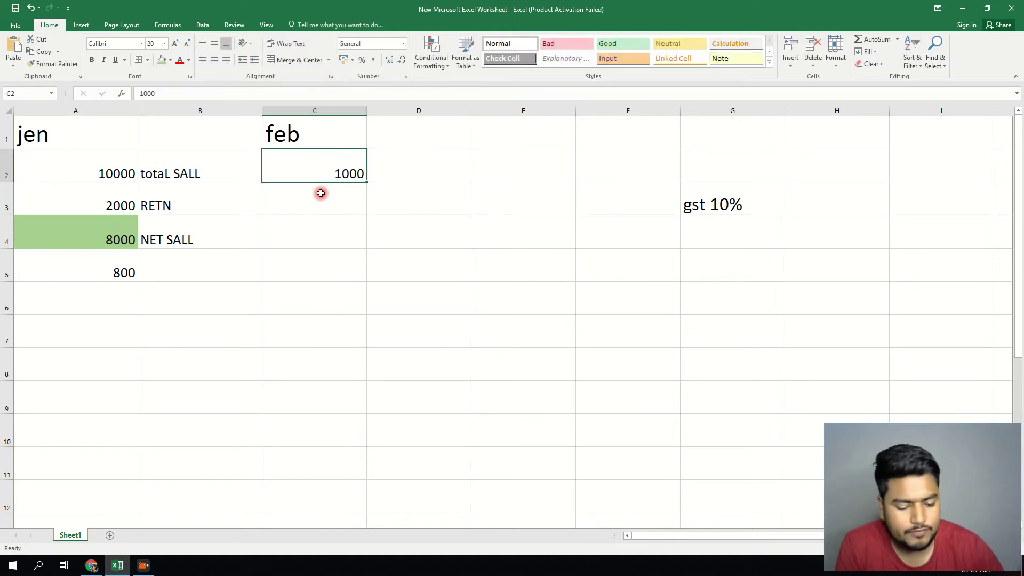
{"action": "type", "text": "010000"}
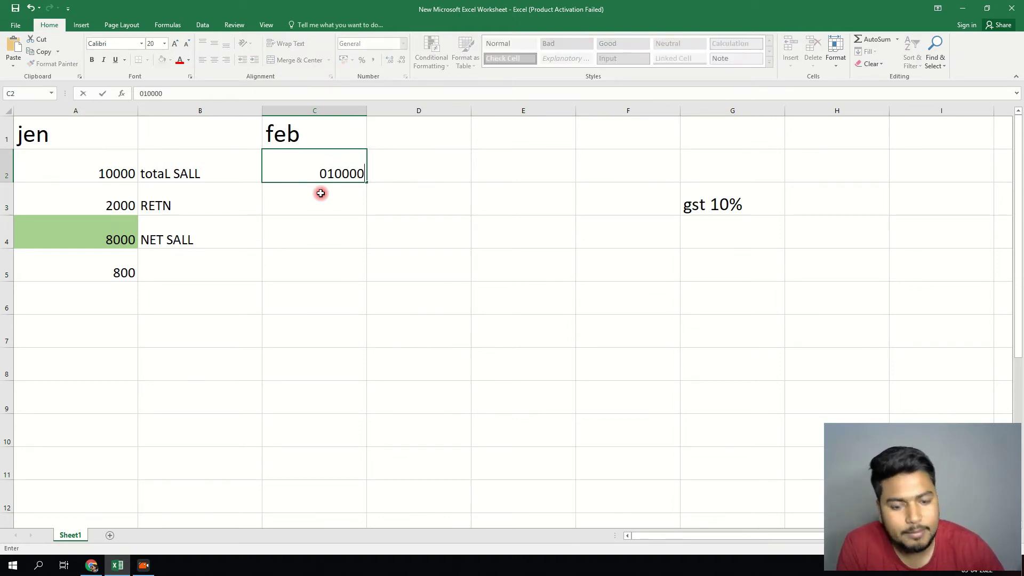
{"action": "key", "text": "Return"}
{"action": "type", "text": "2000"}
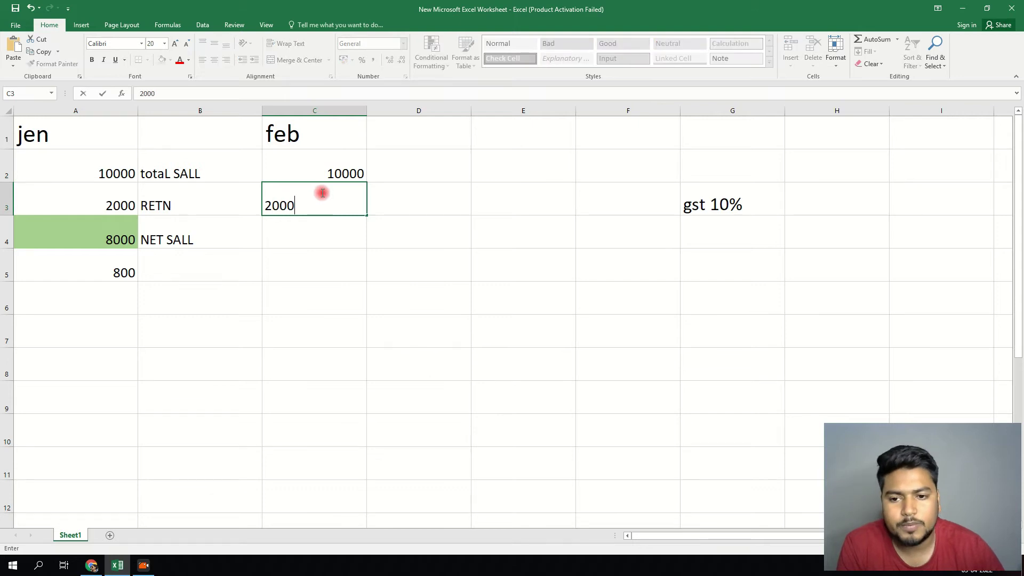
{"action": "key", "text": "Return"}
{"action": "type", "text": "8"}
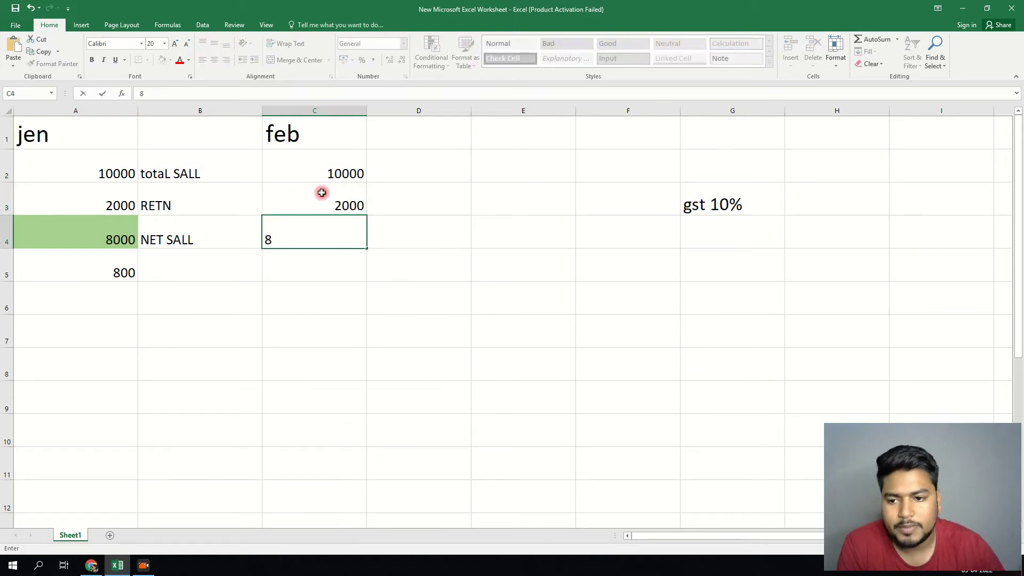
{"action": "type", "text": "000"}
{"action": "key", "text": "Return"}
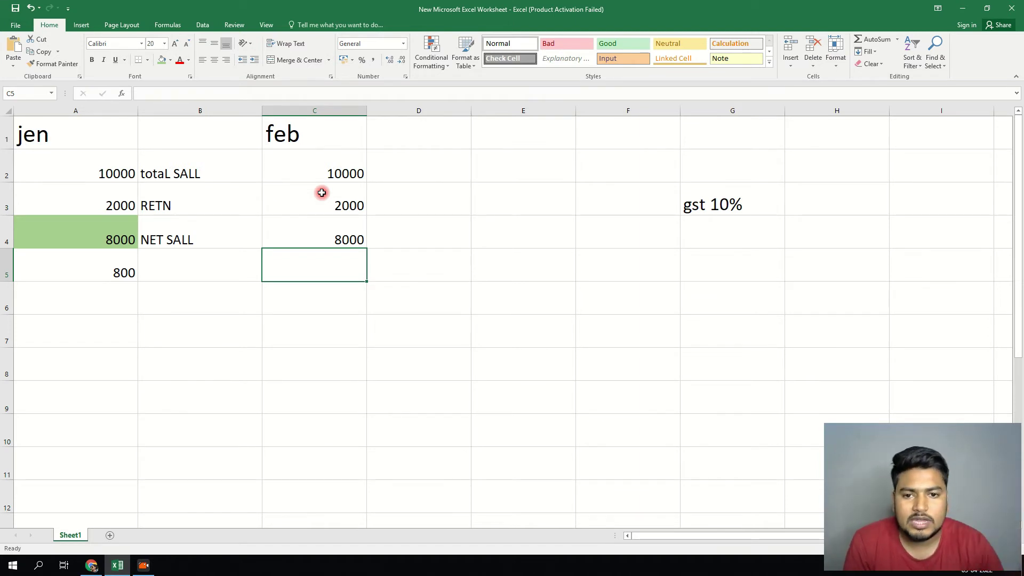
{"action": "left_click", "coordinate": [348, 235]}
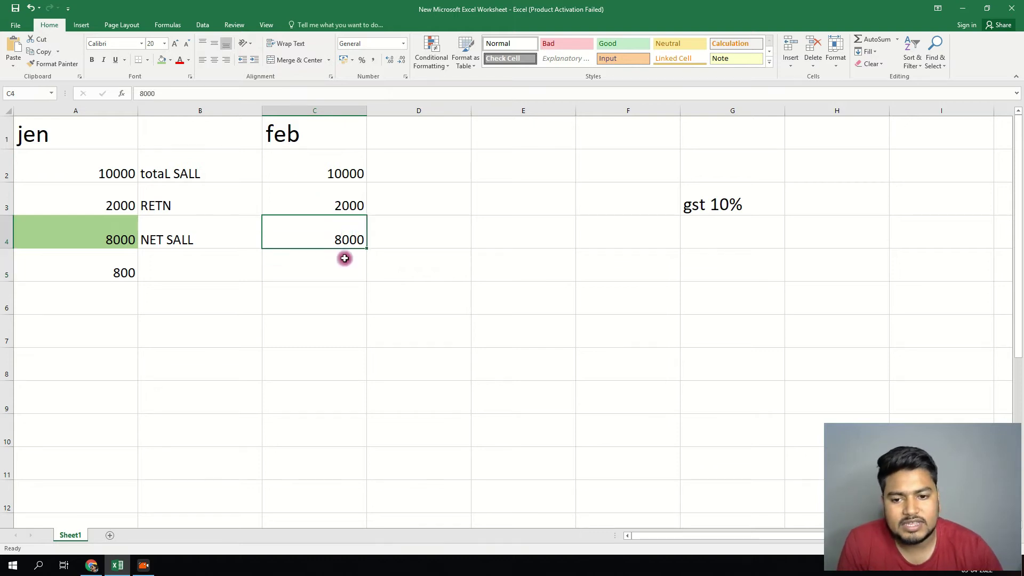
{"action": "left_click", "coordinate": [192, 303]}
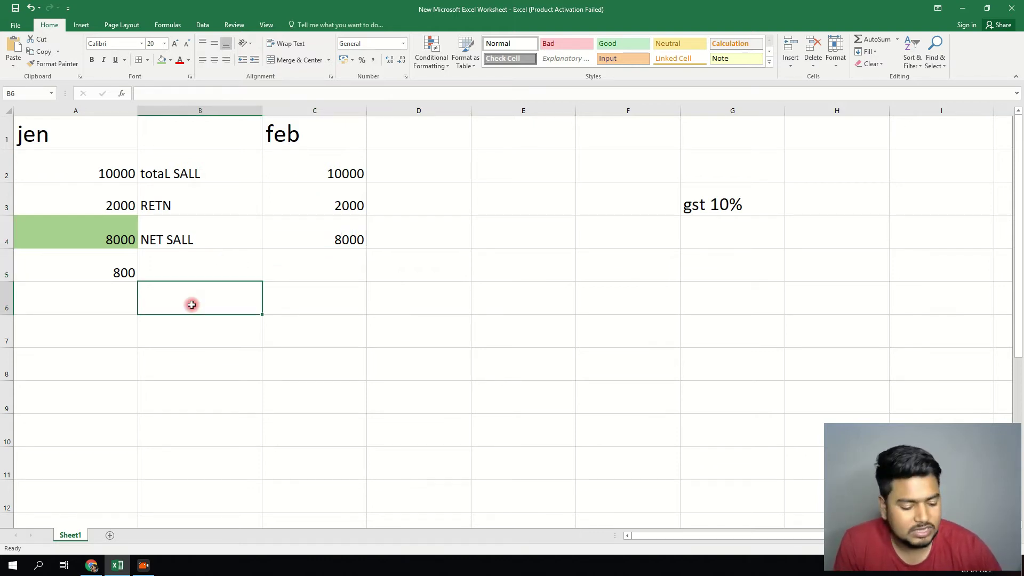
- Add the NEXT MONT label in B5 with 1000 in C5 and 7000 in C6
{"action": "left_click", "coordinate": [191, 258]}
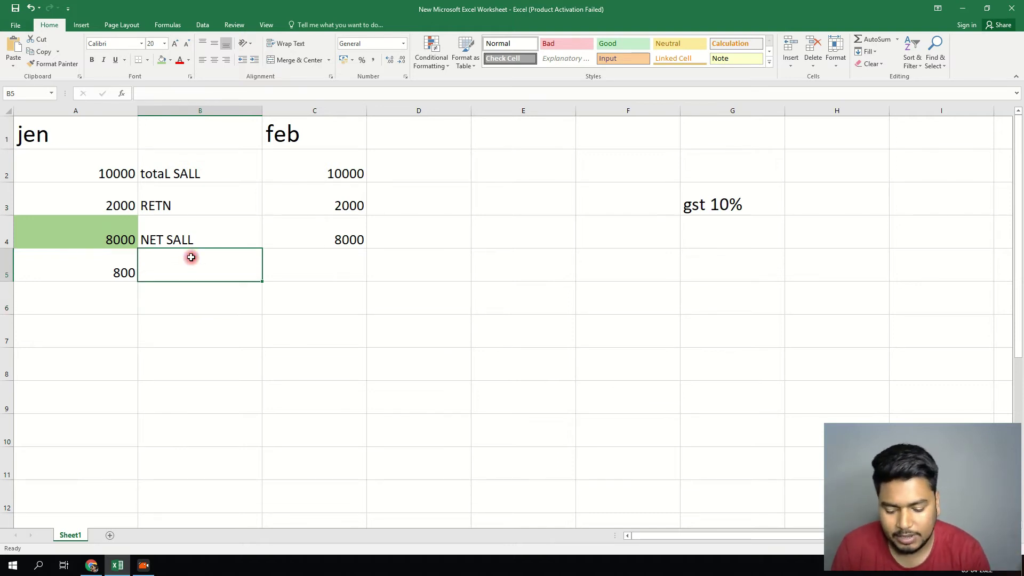
{"action": "type", "text": "NEXT"}
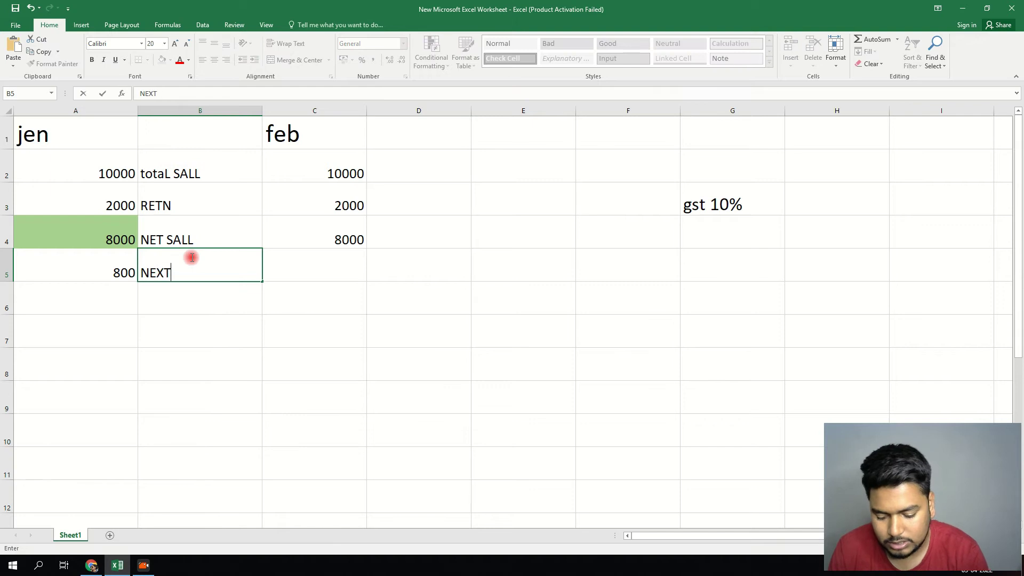
{"action": "type", "text": " MONT"}
{"action": "key", "text": "Tab"}
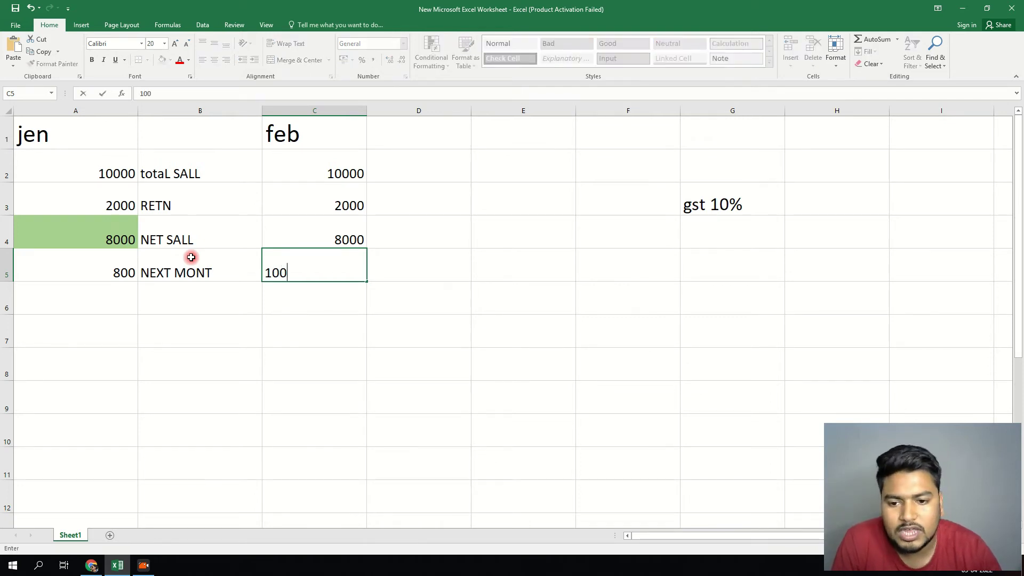
{"action": "left_click", "coordinate": [267, 361]}
{"action": "left_click", "coordinate": [331, 308]}
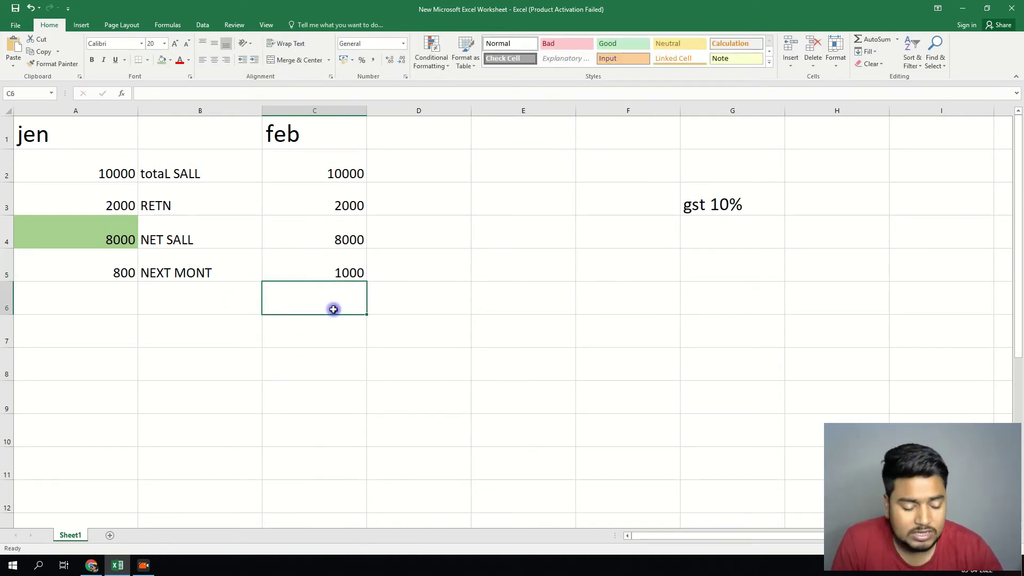
{"action": "type", "text": "7000"}
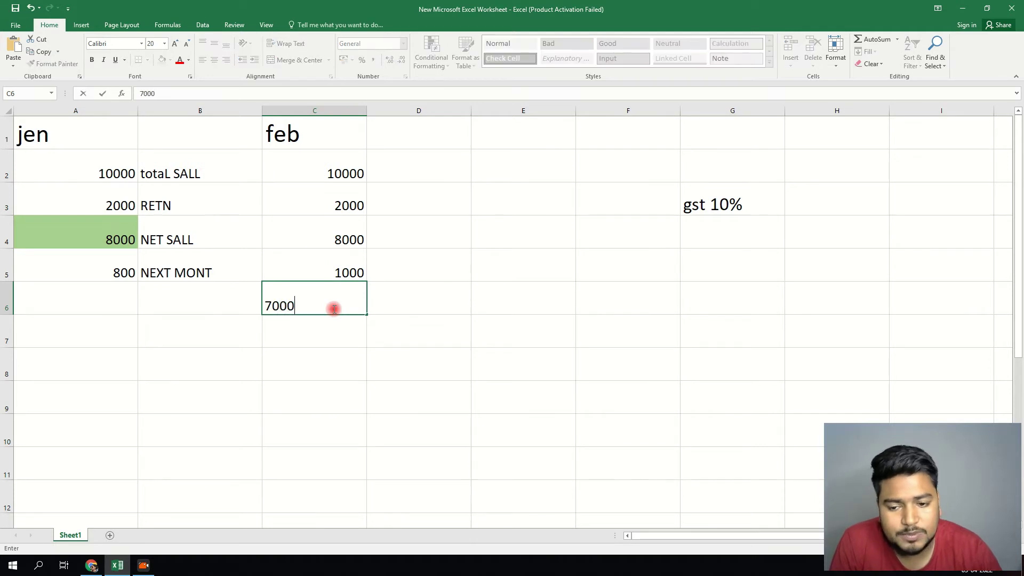
{"action": "left_click", "coordinate": [388, 324]}
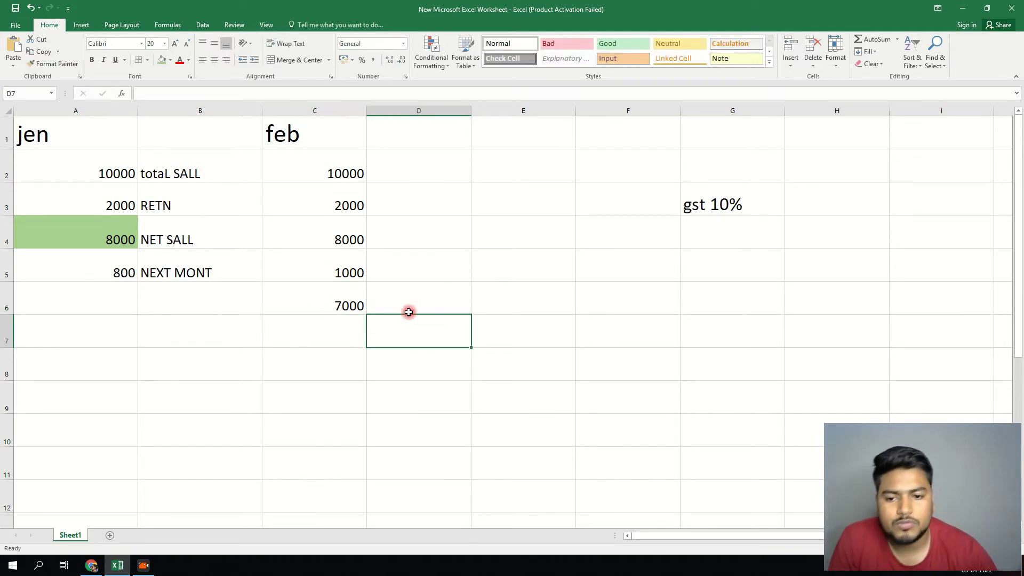
- Change C5 to -1000 and enter 100 in D5
{"action": "double_click", "coordinate": [319, 270]}
{"action": "type", "text": "-"}
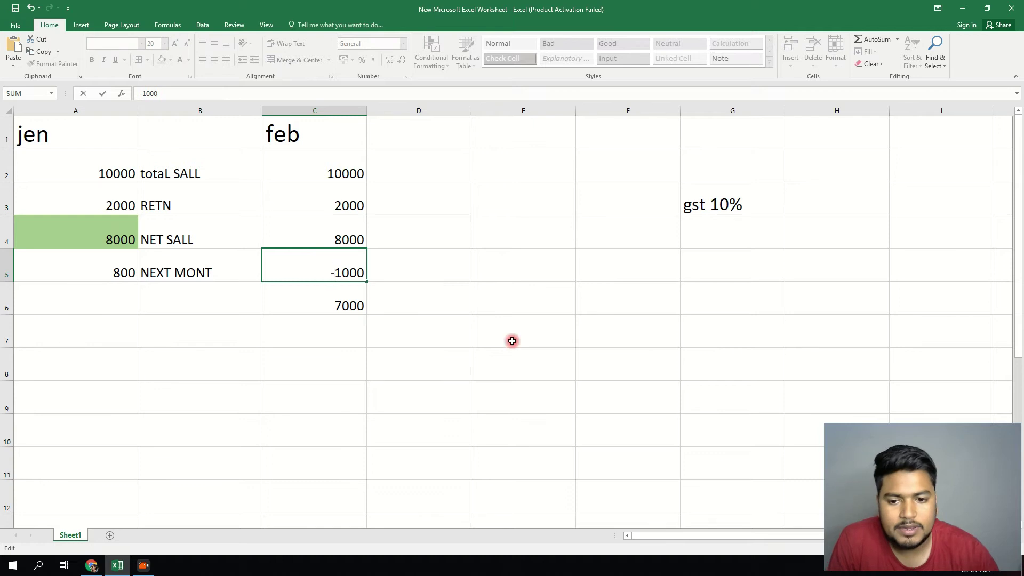
{"action": "left_click", "coordinate": [513, 342]}
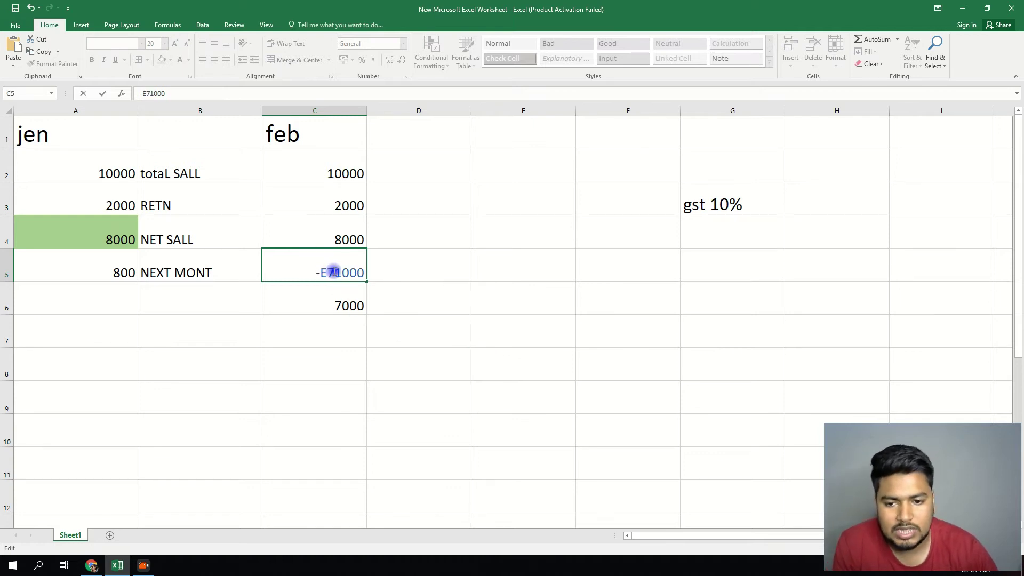
{"action": "key", "text": "BackSpace"}
{"action": "key", "text": "BackSpace"}
{"action": "key", "text": "Return"}
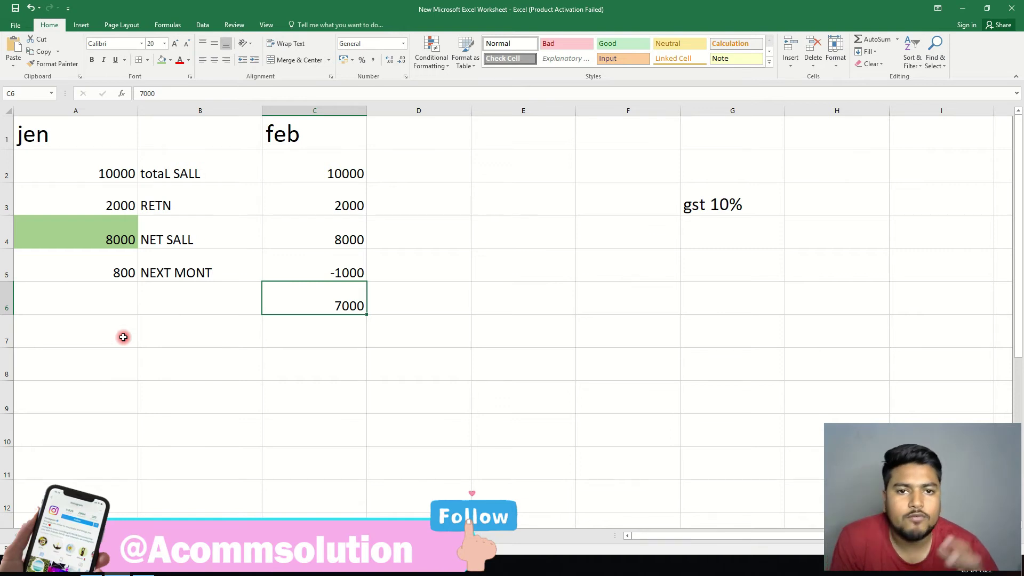
{"action": "left_click", "coordinate": [358, 267]}
{"action": "left_click", "coordinate": [424, 274]}
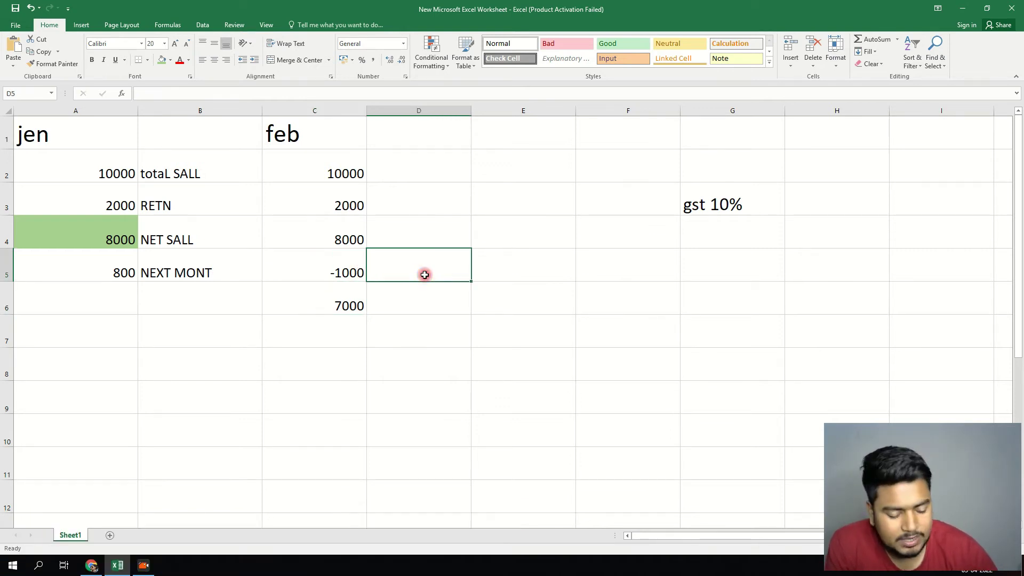
{"action": "type", "text": "100"}
{"action": "left_click", "coordinate": [434, 299]}
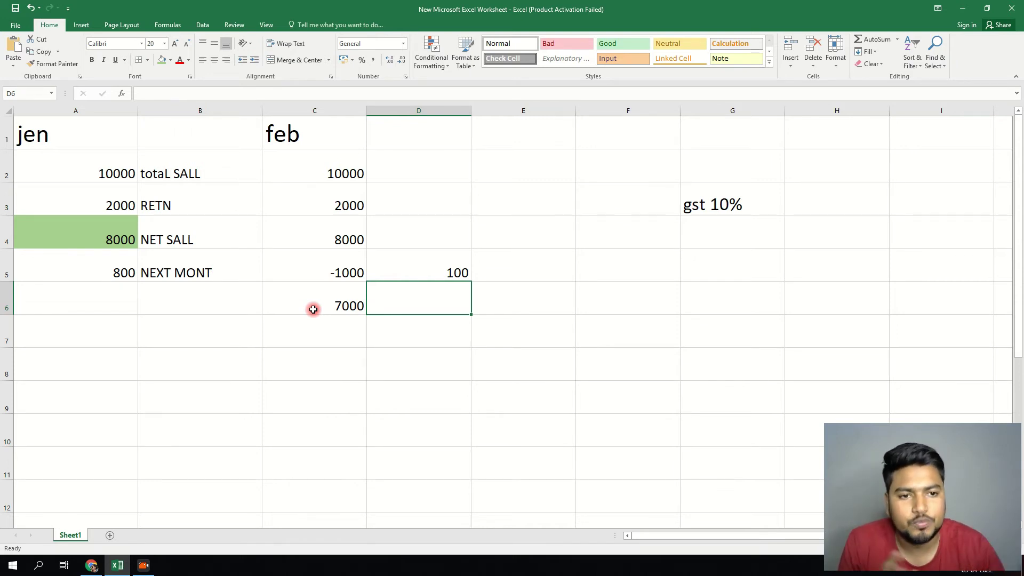
- Add a blank Sheet2 and increase the height of all its rows and width of all its columns
{"action": "left_click", "coordinate": [107, 536]}
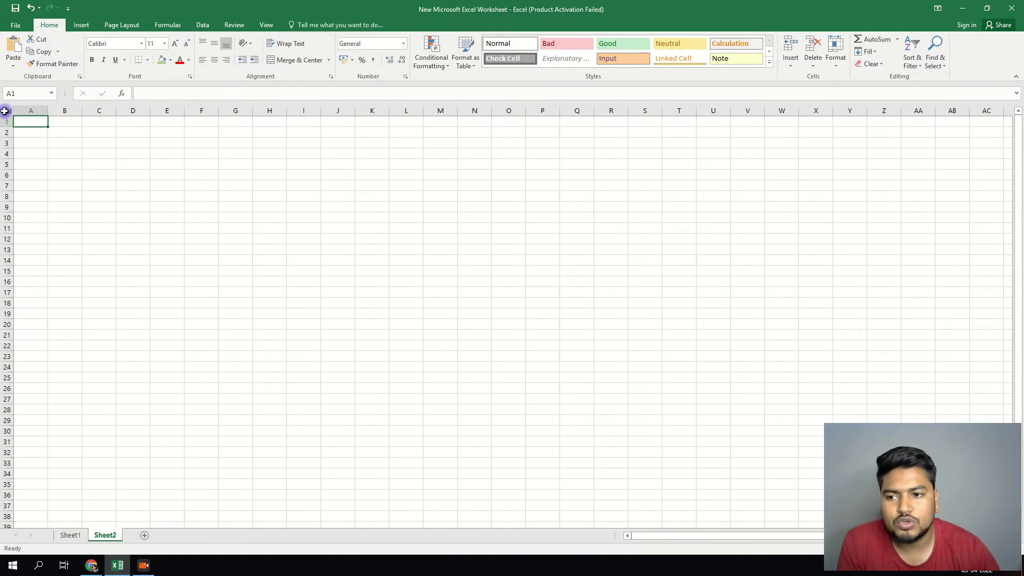
{"action": "left_click", "coordinate": [4, 111]}
{"action": "left_click_drag", "start_coordinate": [6, 127], "coordinate": [6, 156]}
{"action": "left_click_drag", "start_coordinate": [48, 111], "coordinate": [115, 111]}
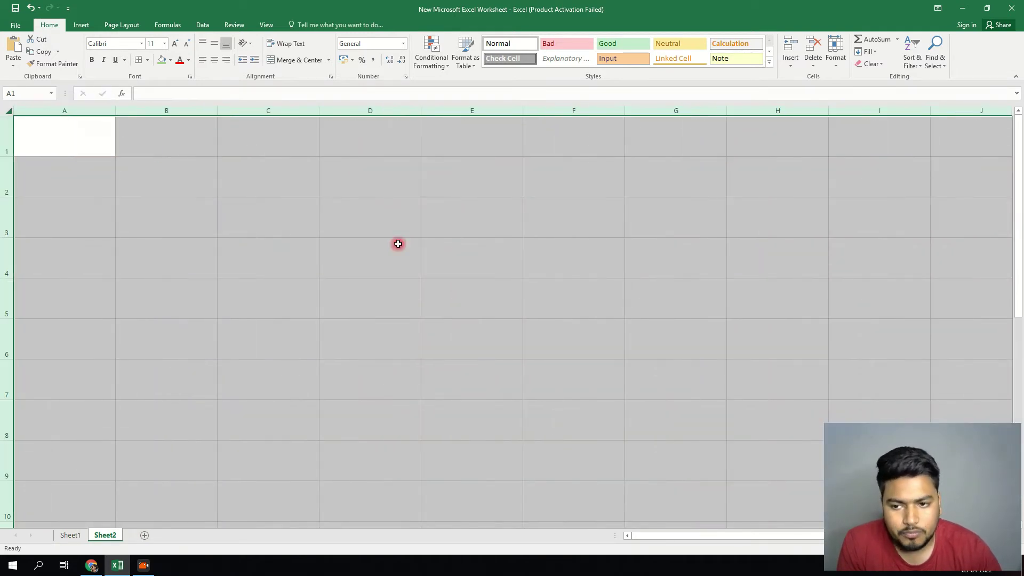
{"action": "left_click", "coordinate": [398, 244]}
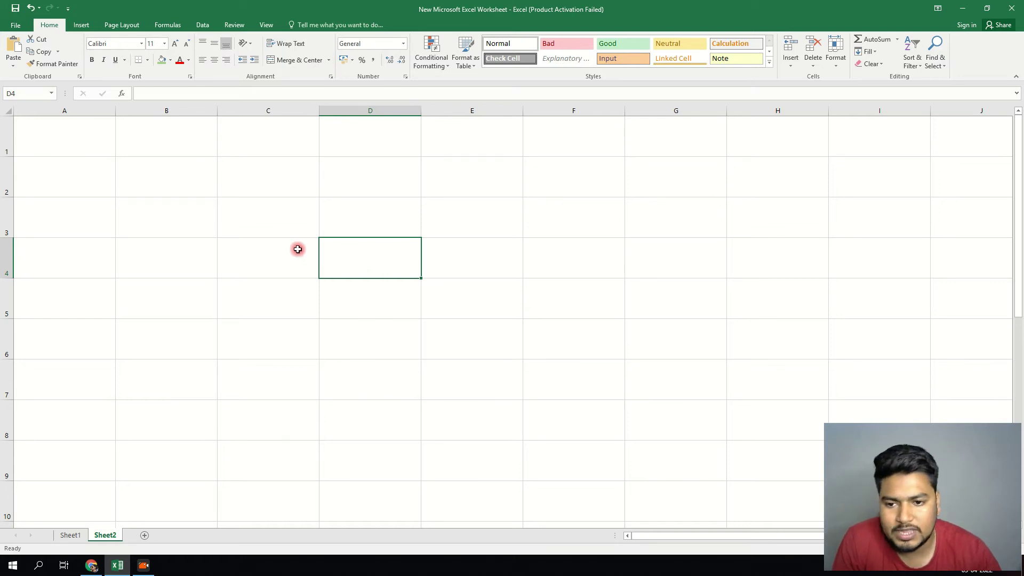
- Enter the state labels M.P and U.P in C3 and C4
{"action": "left_click", "coordinate": [277, 225]}
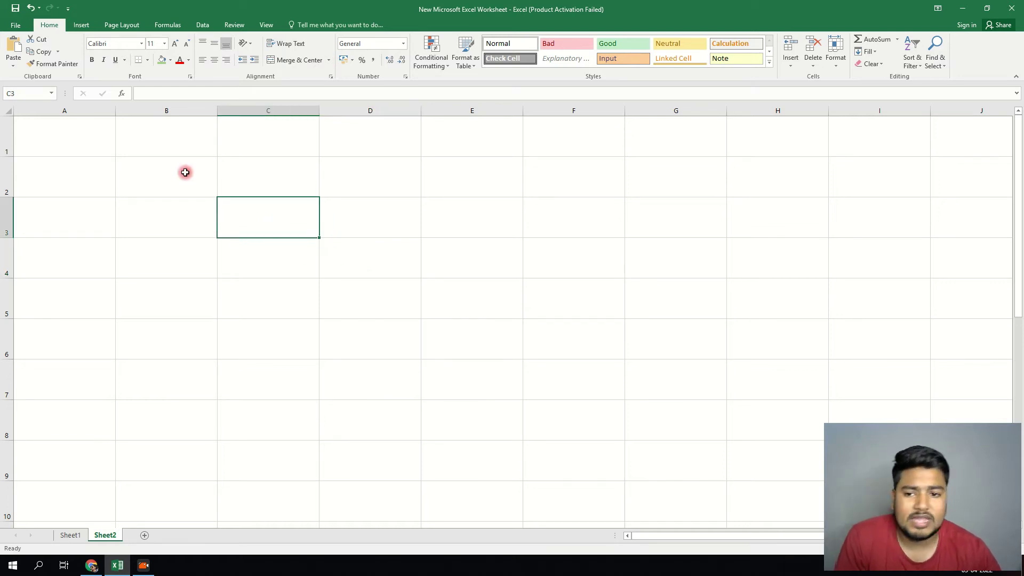
{"action": "type", "text": "M"}
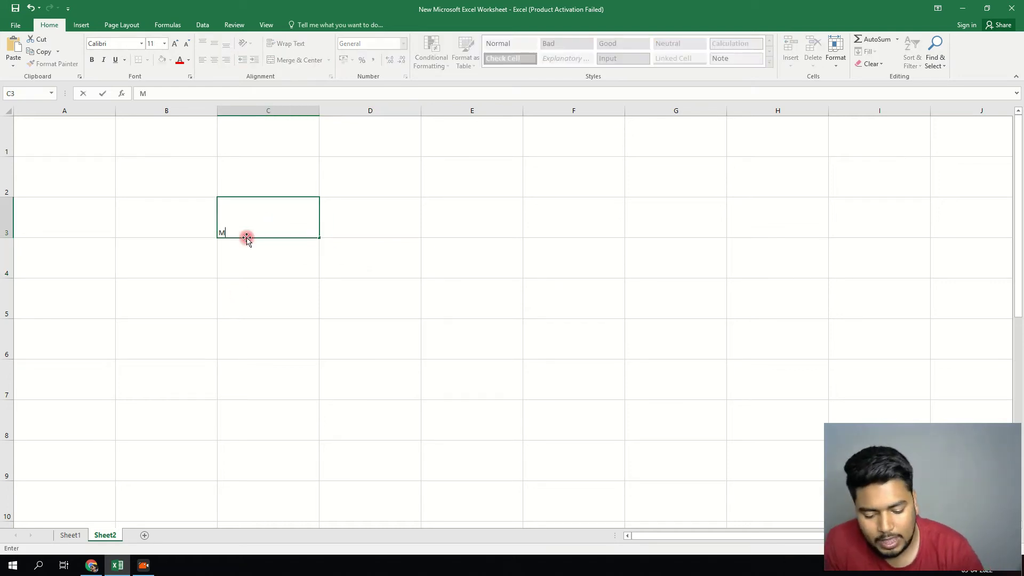
{"action": "type", "text": ".P"}
{"action": "key", "text": "Return"}
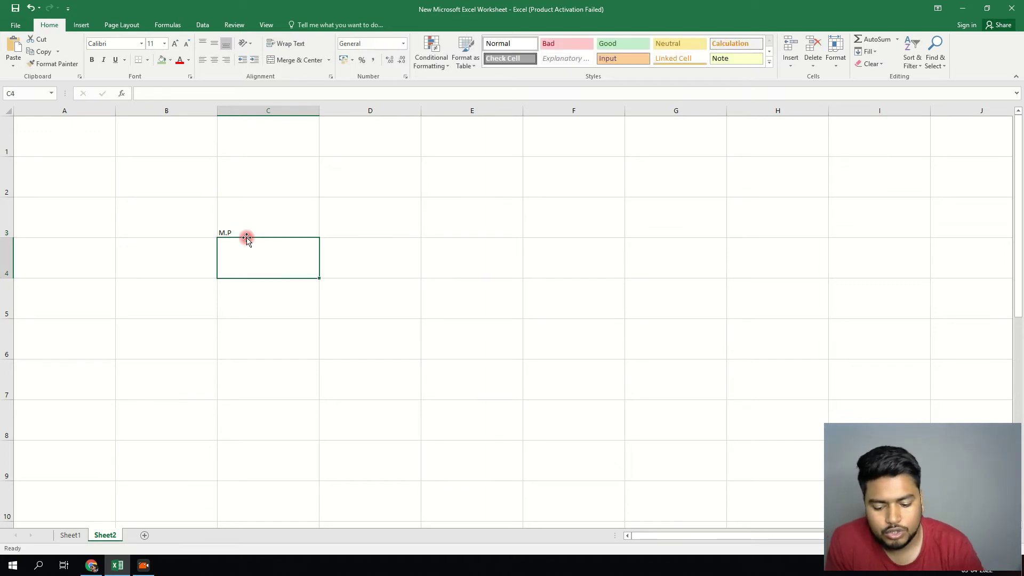
{"action": "type", "text": "U.P"}
{"action": "key", "text": "Return"}
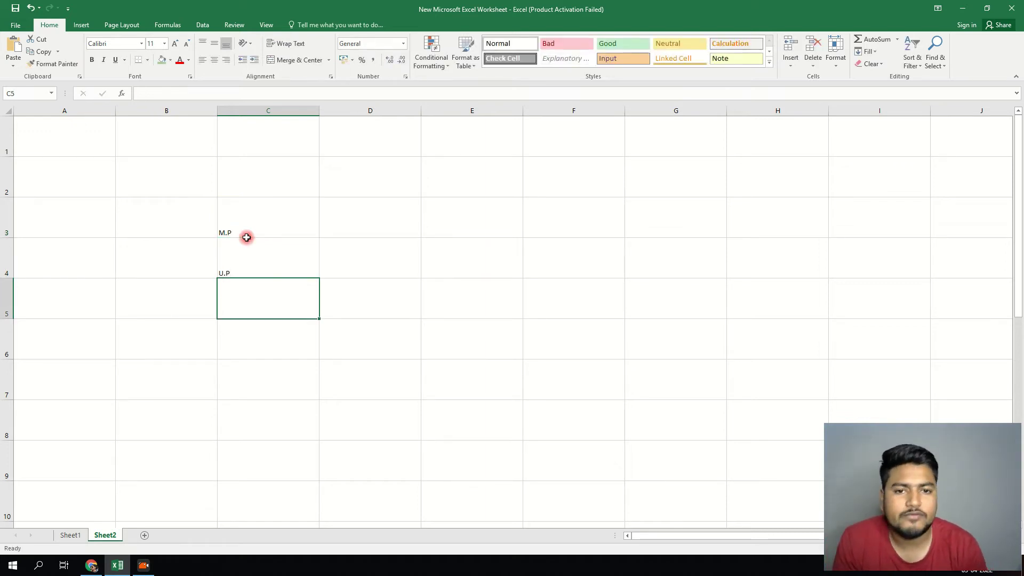
{"action": "left_click_drag", "start_coordinate": [297, 219], "coordinate": [297, 242]}
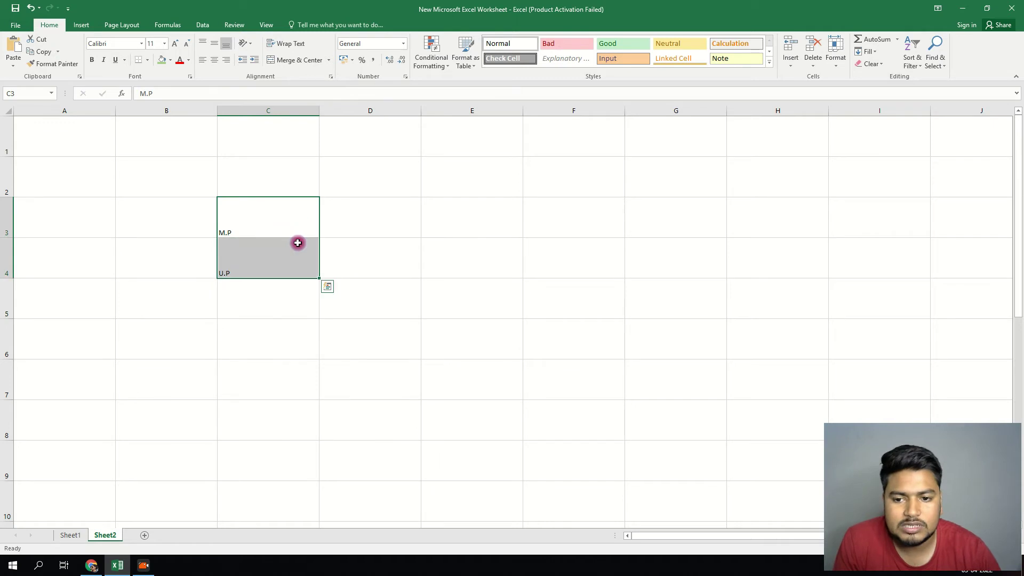
- Enter 5000 and 4000 in D3:D4, then WB with 1000 in row 5
{"action": "left_click", "coordinate": [381, 224]}
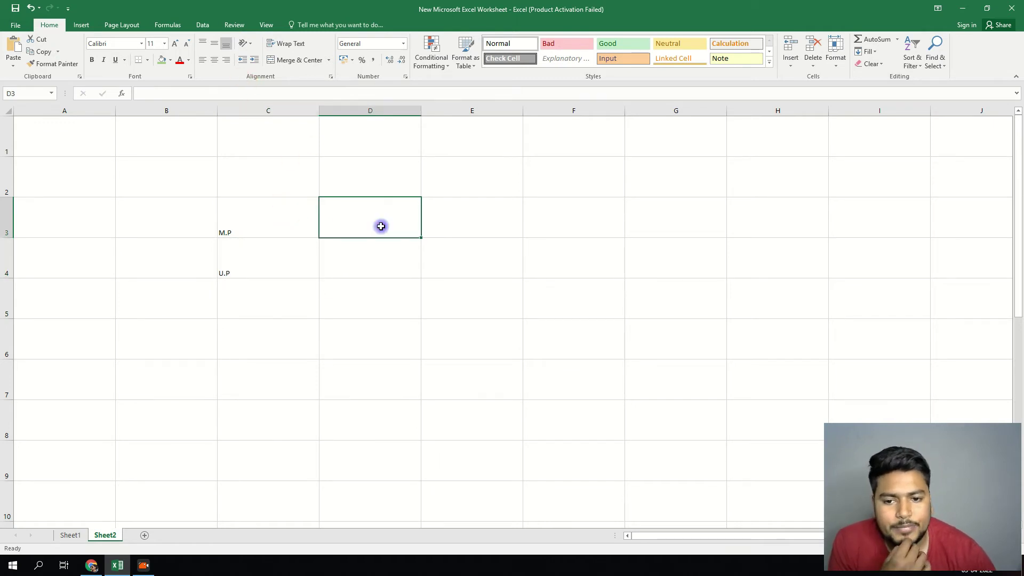
{"action": "type", "text": "5000"}
{"action": "key", "text": "Return"}
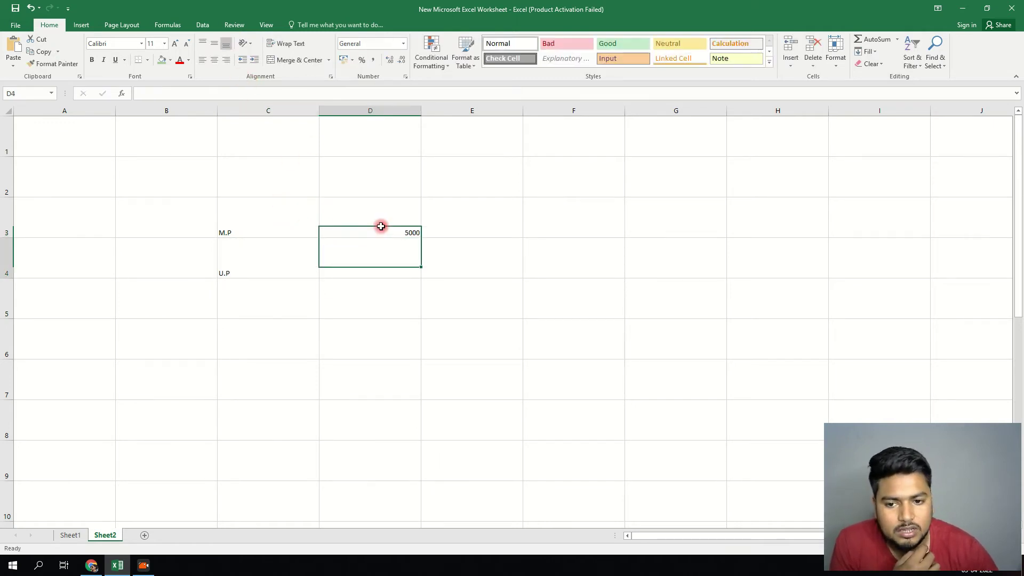
{"action": "type", "text": "400"}
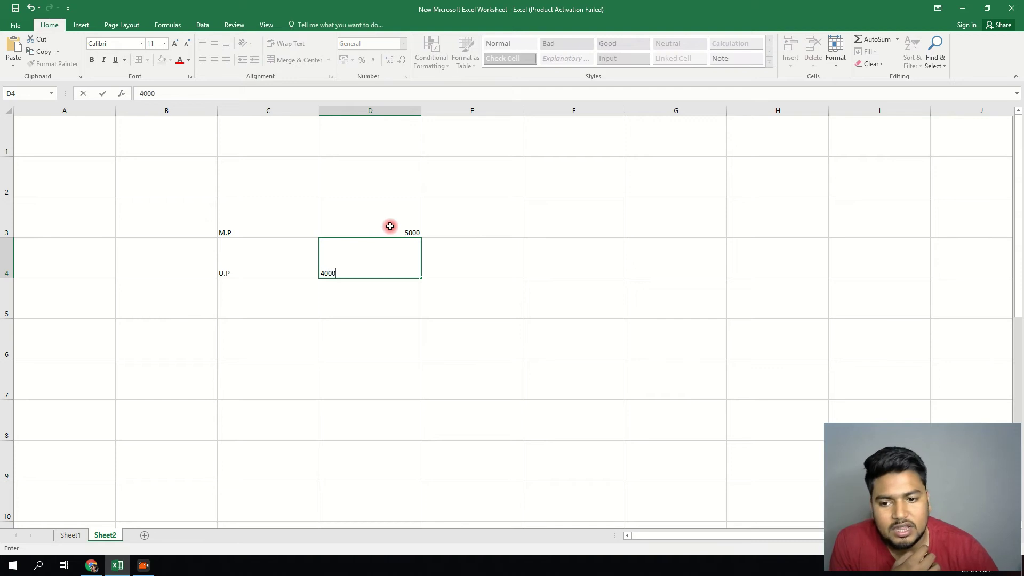
{"action": "type", "text": "0"}
{"action": "key", "text": "Return"}
{"action": "key", "text": "Left"}
{"action": "type", "text": "WB"}
{"action": "key", "text": "Tab"}
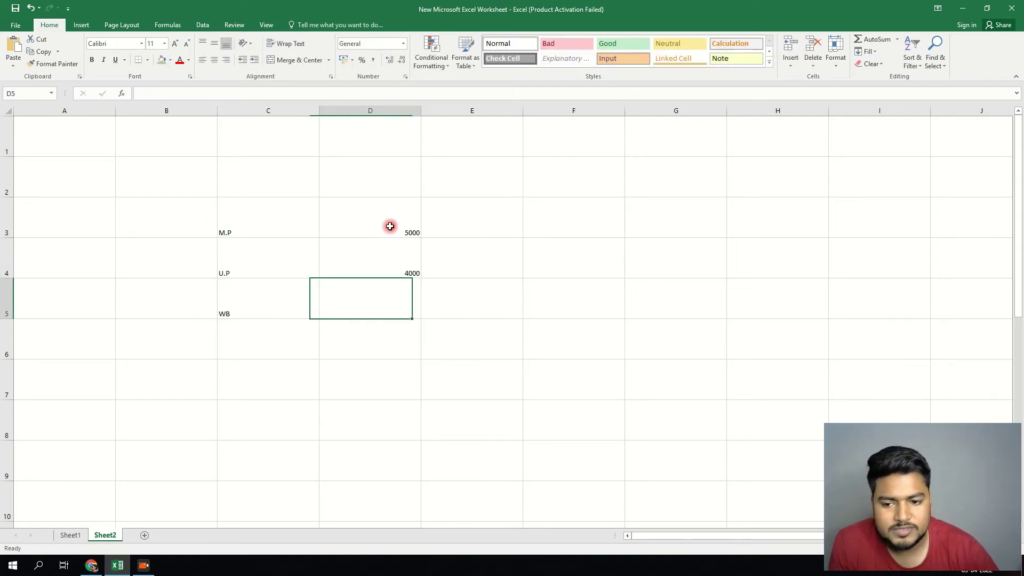
{"action": "type", "text": "1000"}
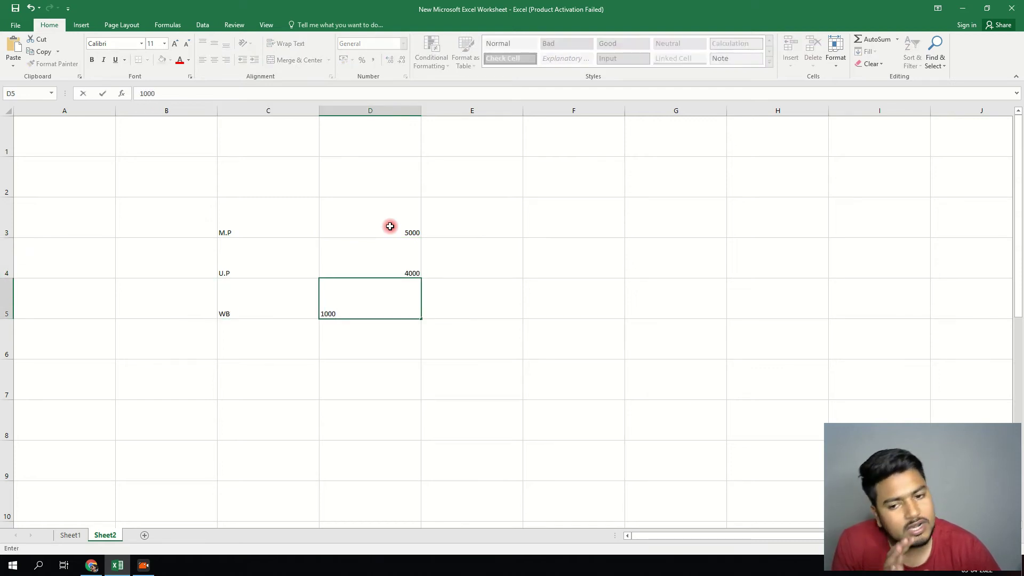
{"action": "key", "text": "Return"}
- Add the JEN heading in D2 and set the B2:H9 table to font size 28
{"action": "left_click", "coordinate": [397, 190]}
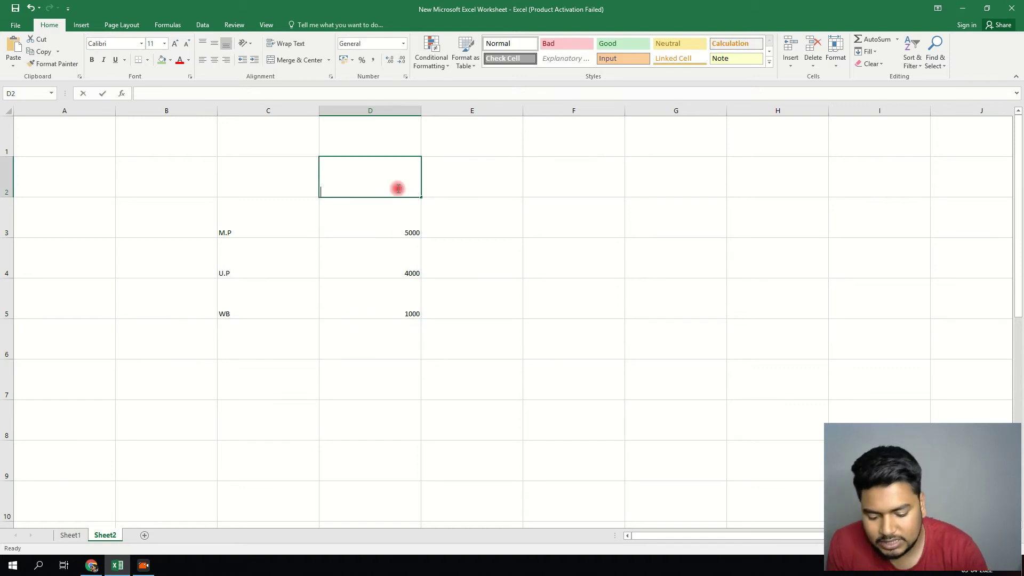
{"action": "type", "text": "JEN"}
{"action": "left_click_drag", "start_coordinate": [559, 184], "coordinate": [698, 192]}
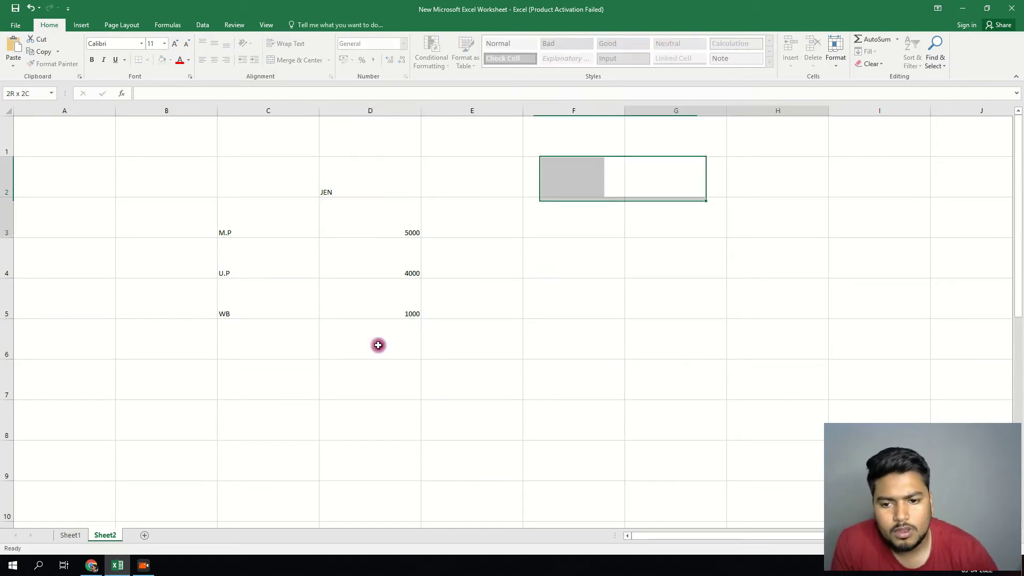
{"action": "left_click_drag", "start_coordinate": [378, 345], "coordinate": [165, 464]}
{"action": "left_click", "coordinate": [165, 43]}
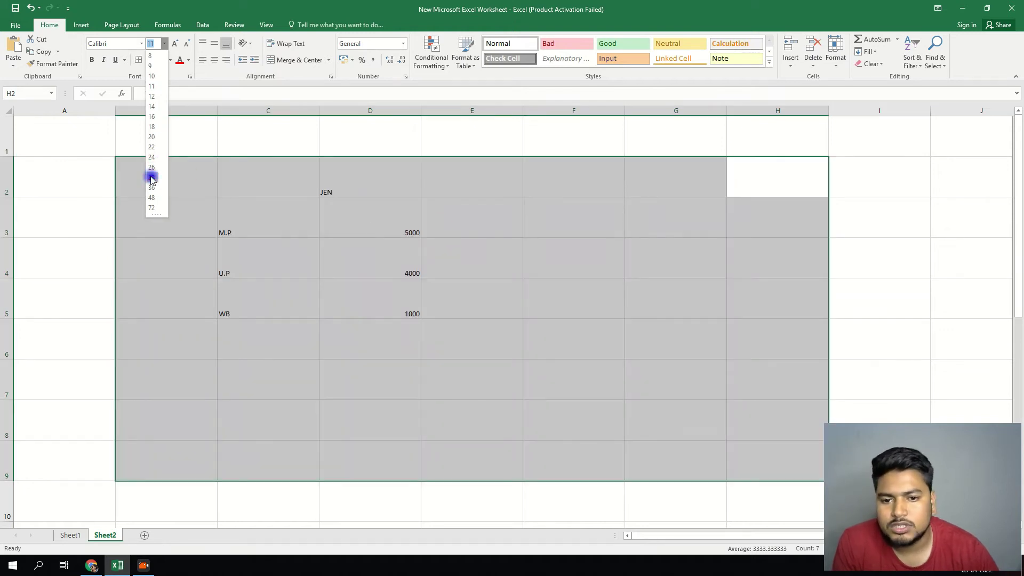
{"action": "left_click", "coordinate": [151, 178]}
{"action": "left_click", "coordinate": [468, 261]}
{"action": "left_click", "coordinate": [474, 193]}
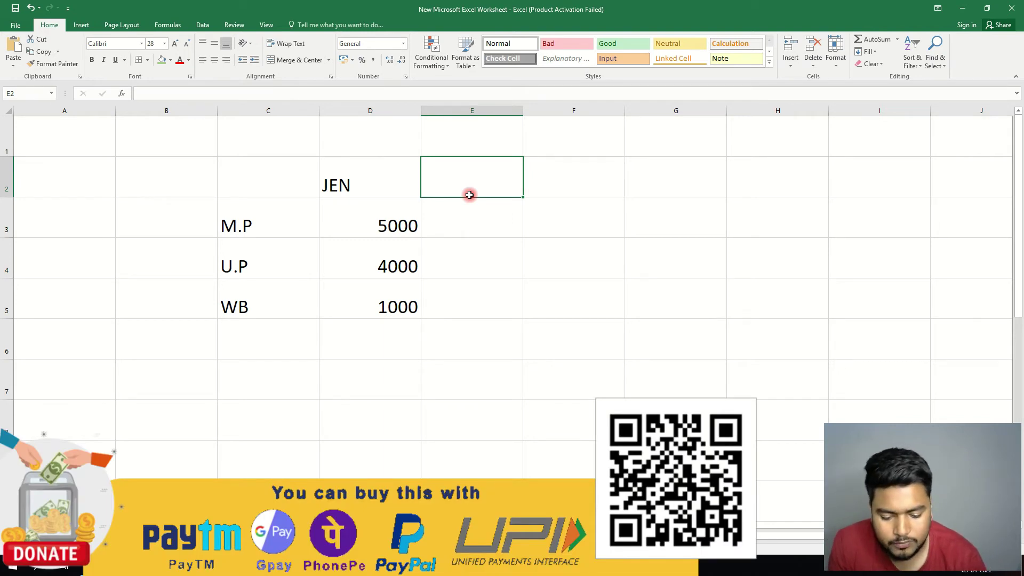
- Enter FEN in E2, 9000 in E3 and -1000 in E4
{"action": "type", "text": "FEN"}
{"action": "key", "text": "Return"}
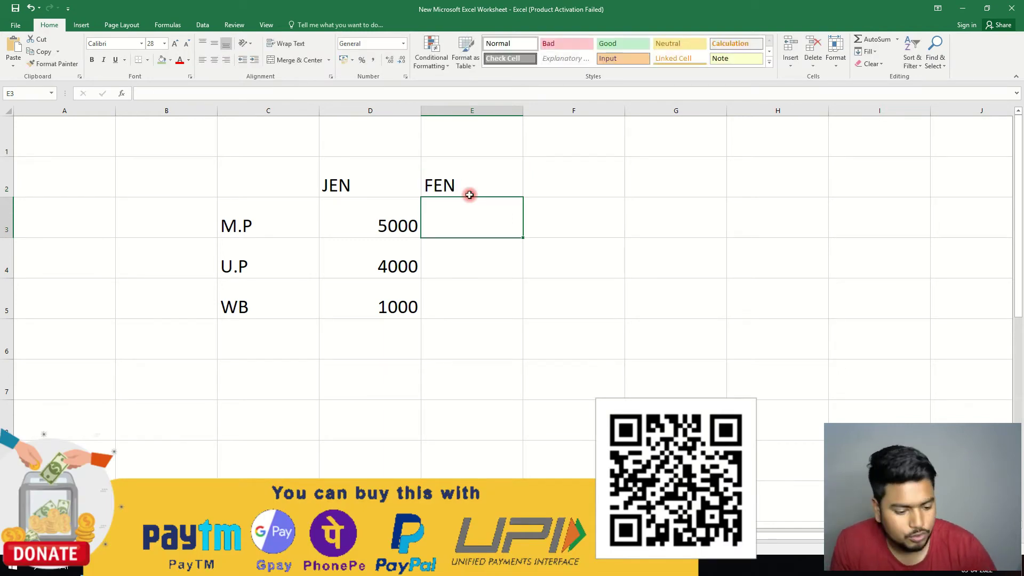
{"action": "type", "text": "9000"}
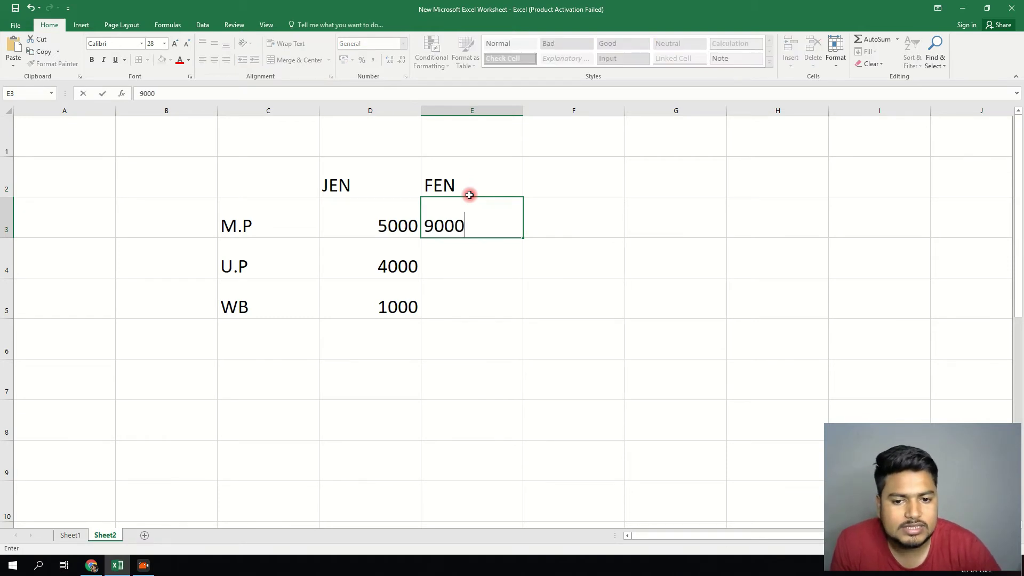
{"action": "key", "text": "Return"}
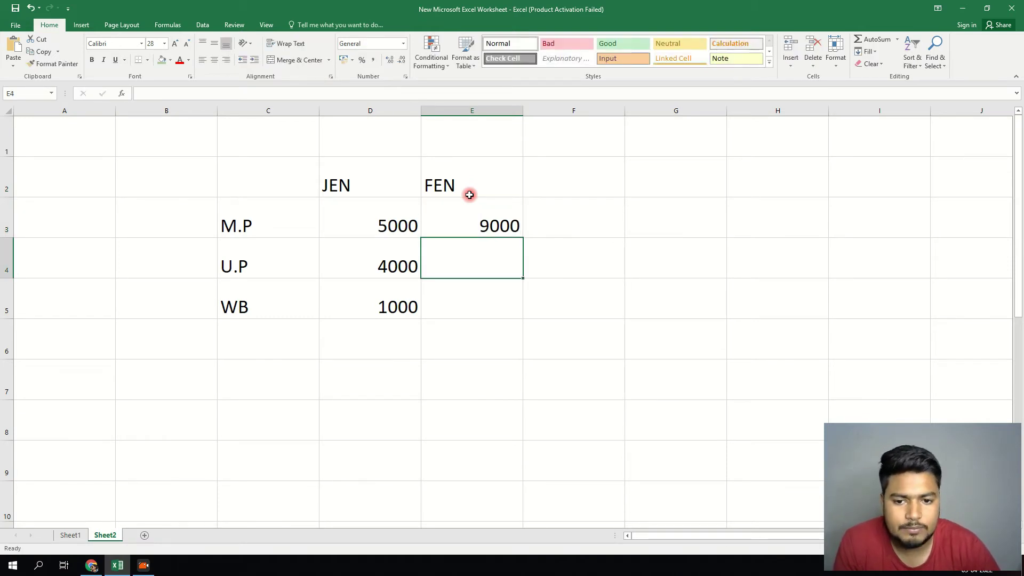
{"action": "type", "text": "-1000"}
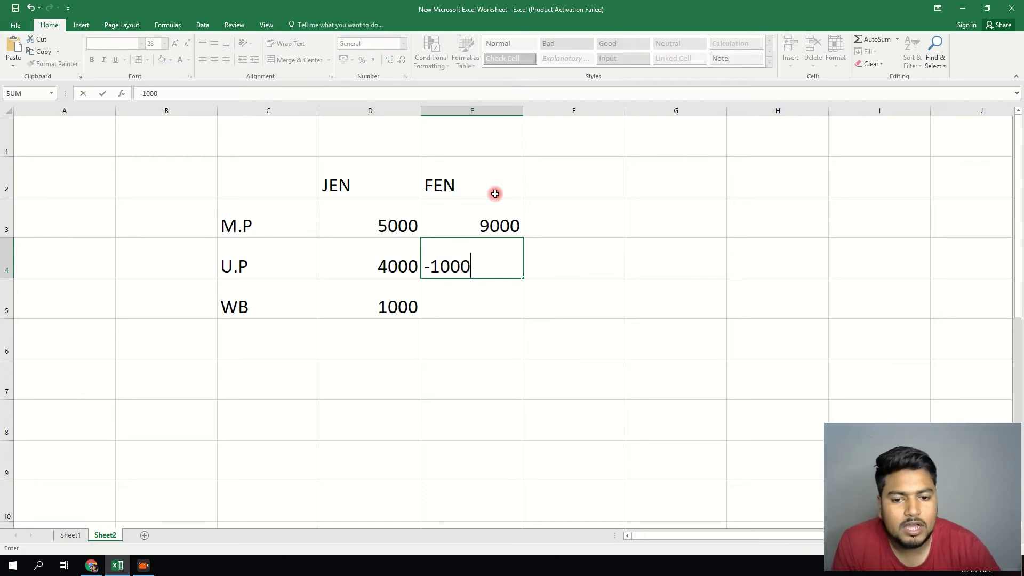
{"action": "key", "text": "Return"}
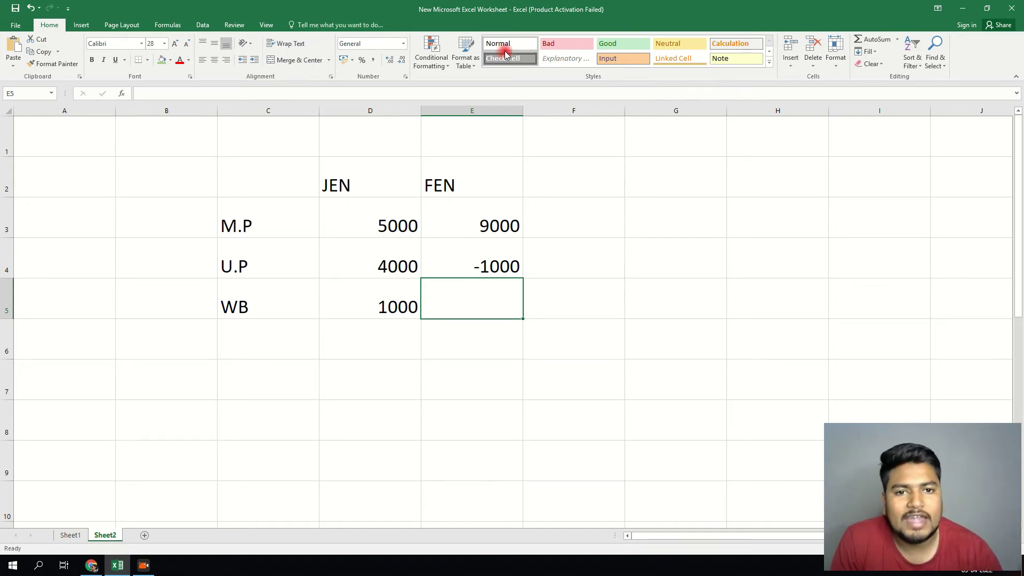
- From the desktop, open the MEESHO workbook in the inner QAMAR GST FEB 2022 subfolder
{"action": "left_click", "coordinate": [963, 9]}
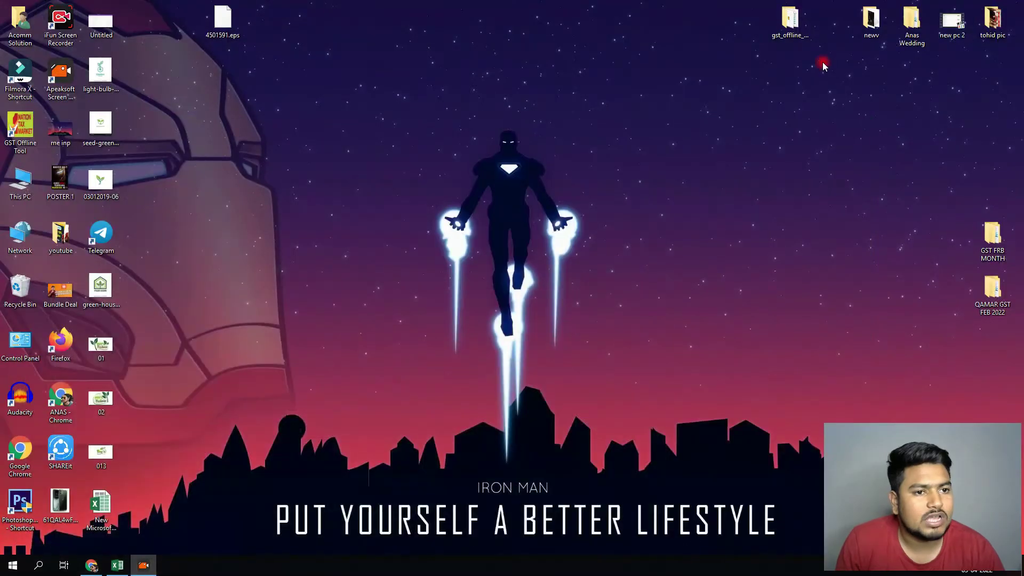
{"action": "double_click", "coordinate": [790, 19]}
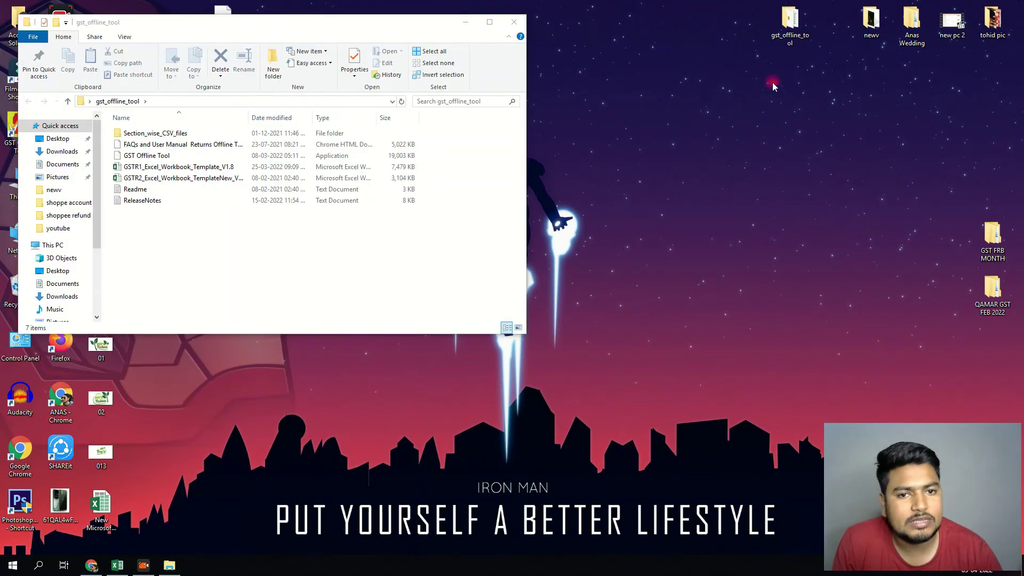
{"action": "left_click", "coordinate": [499, 16]}
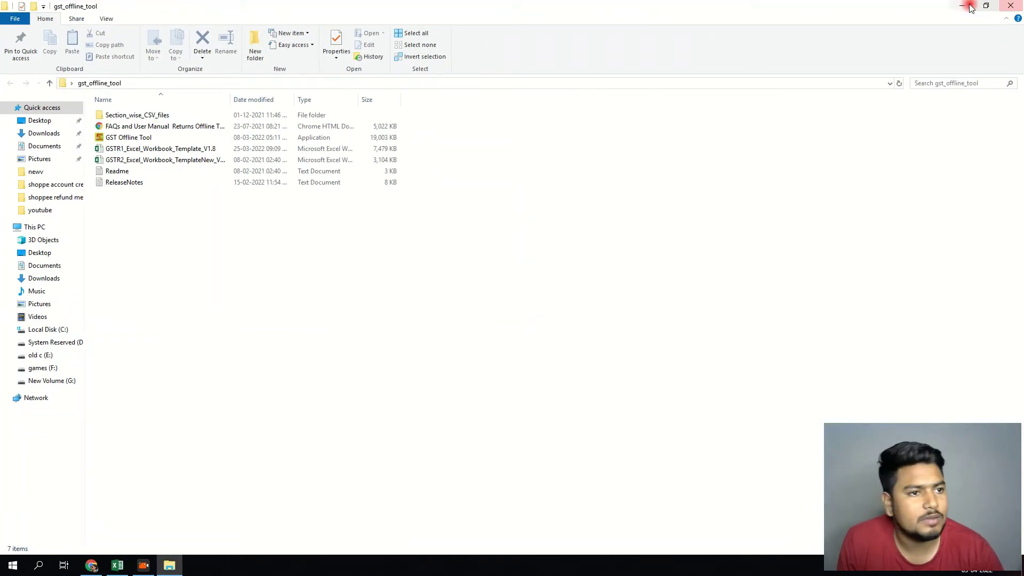
{"action": "left_click", "coordinate": [962, 5]}
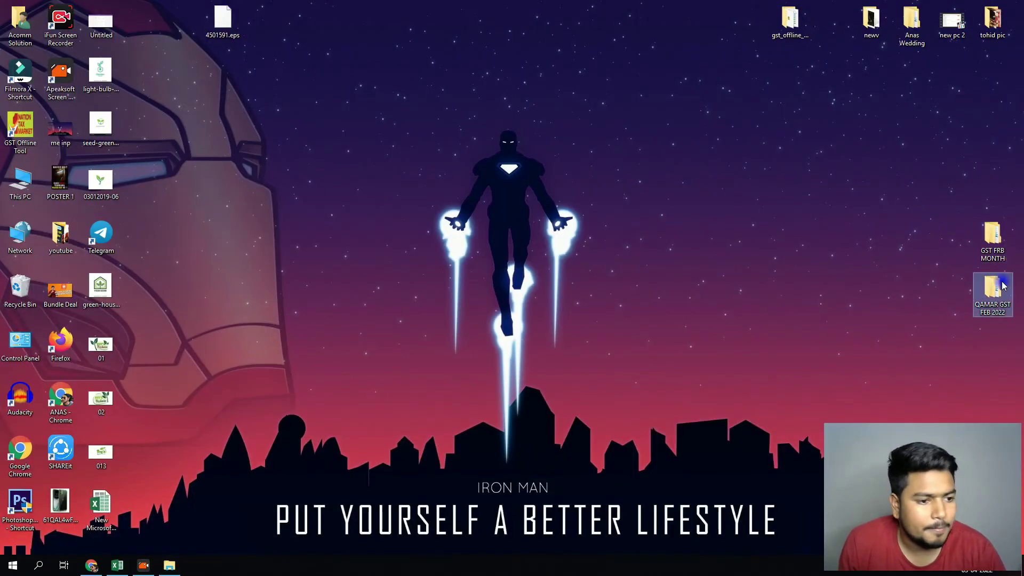
{"action": "double_click", "coordinate": [992, 291]}
{"action": "left_click", "coordinate": [139, 152]}
{"action": "double_click", "coordinate": [139, 152]}
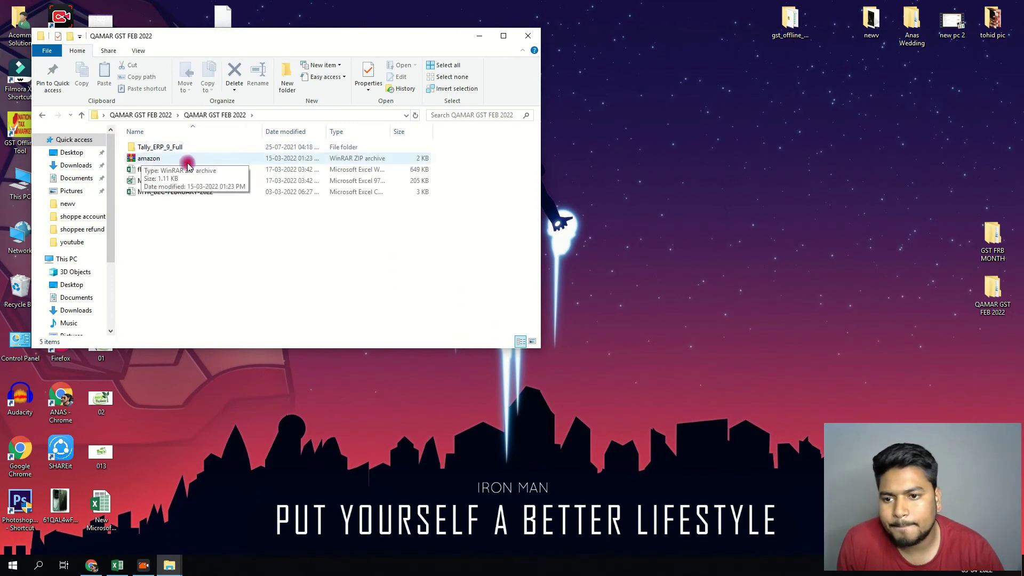
{"action": "left_click", "coordinate": [508, 35]}
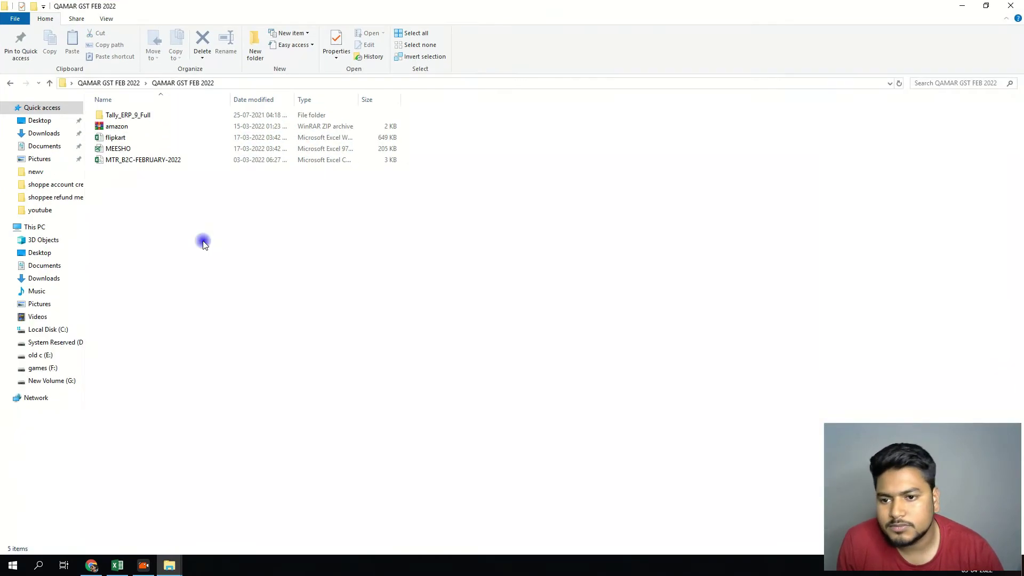
{"action": "left_click", "coordinate": [133, 160]}
{"action": "double_click", "coordinate": [118, 149]}
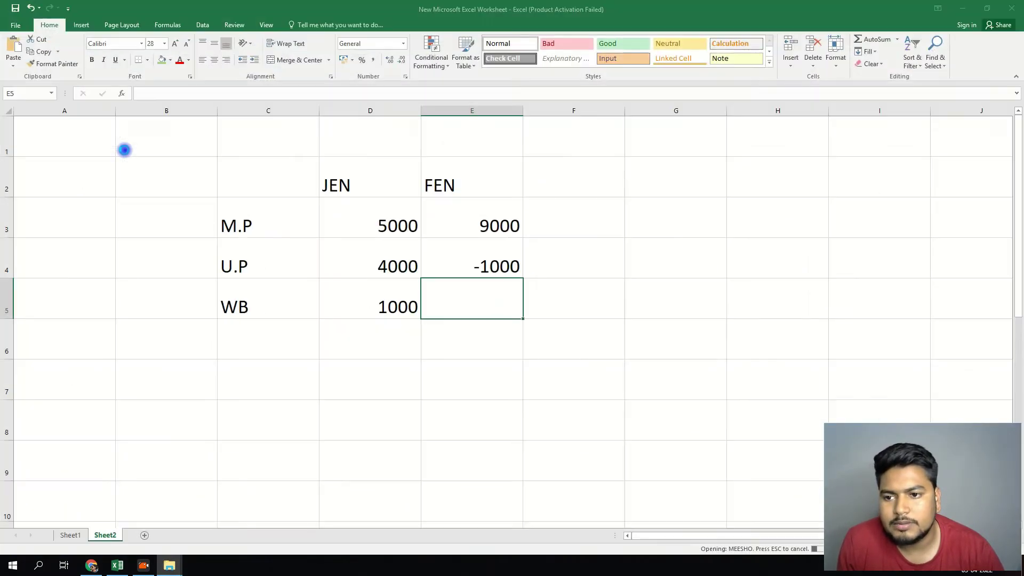
- Select the matching 1620 sale and -1620 return rows, G6 to M7, in MEESHO
{"action": "scroll", "coordinate": [544, 203], "scroll_direction": "up", "scroll_amount": 20}
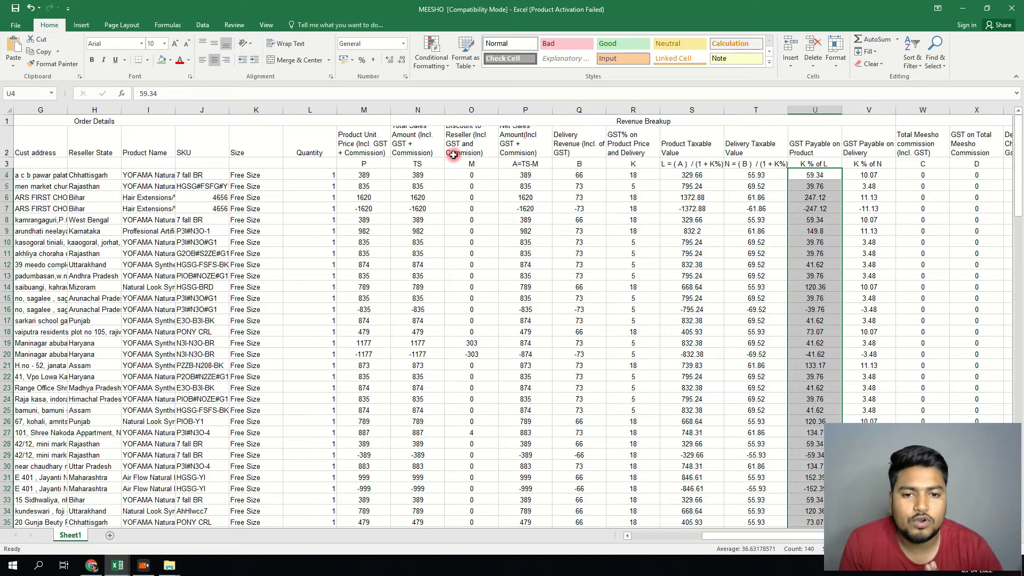
{"action": "left_click", "coordinate": [363, 209]}
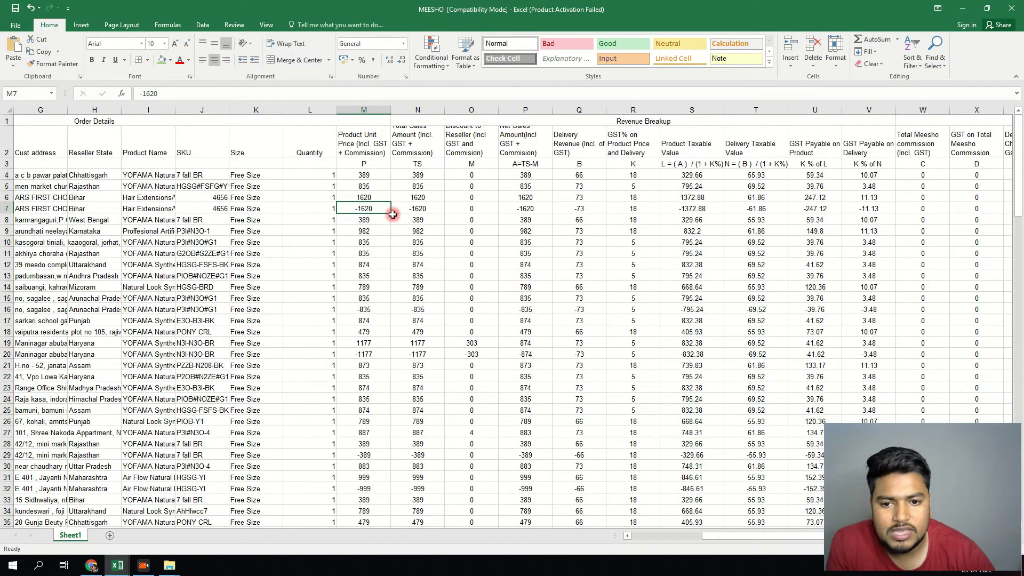
{"action": "left_click_drag", "start_coordinate": [360, 196], "coordinate": [362, 208]}
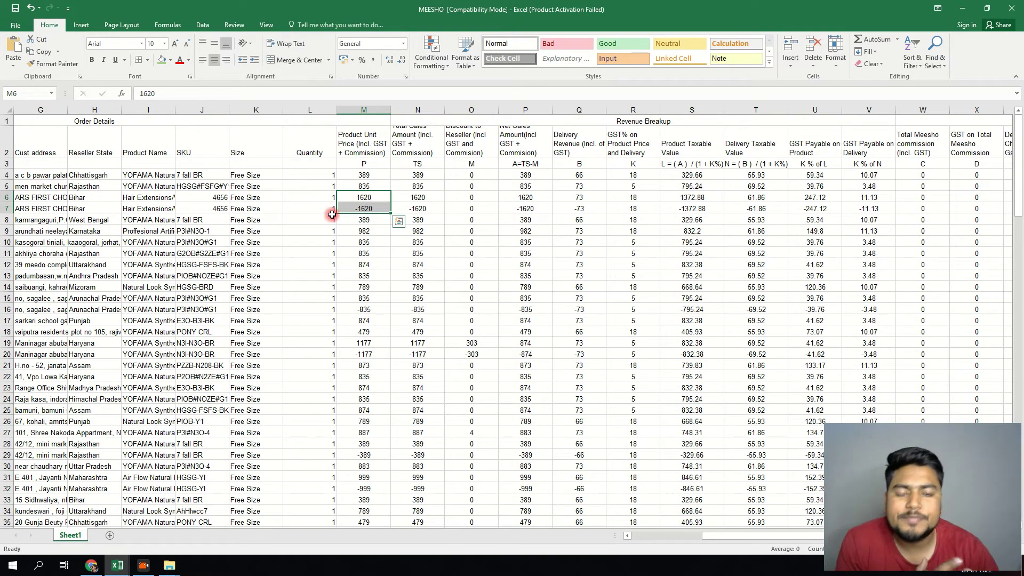
{"action": "scroll", "coordinate": [332, 218], "scroll_direction": "down", "scroll_amount": 2}
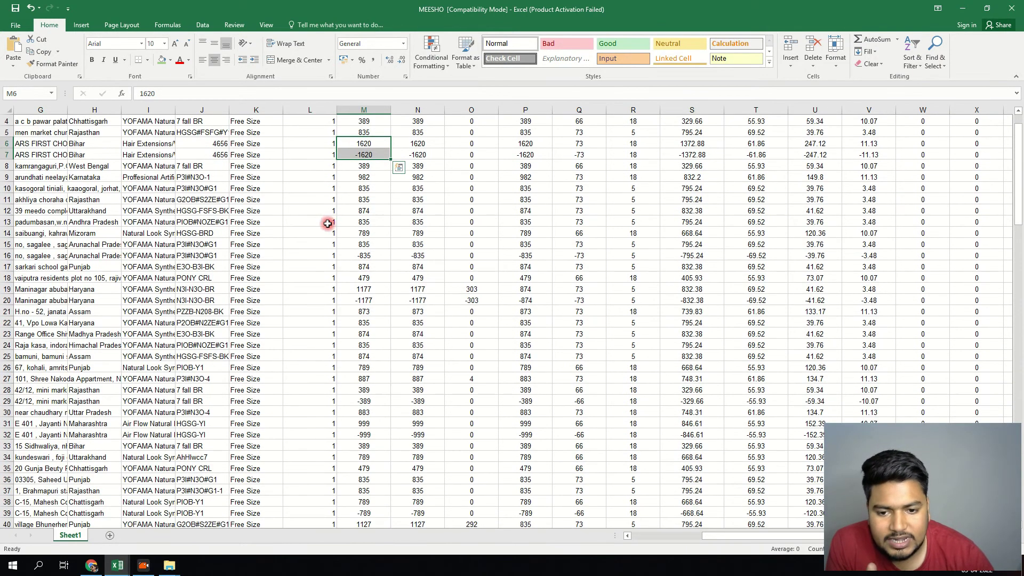
{"action": "scroll", "coordinate": [333, 216], "scroll_direction": "up", "scroll_amount": 2}
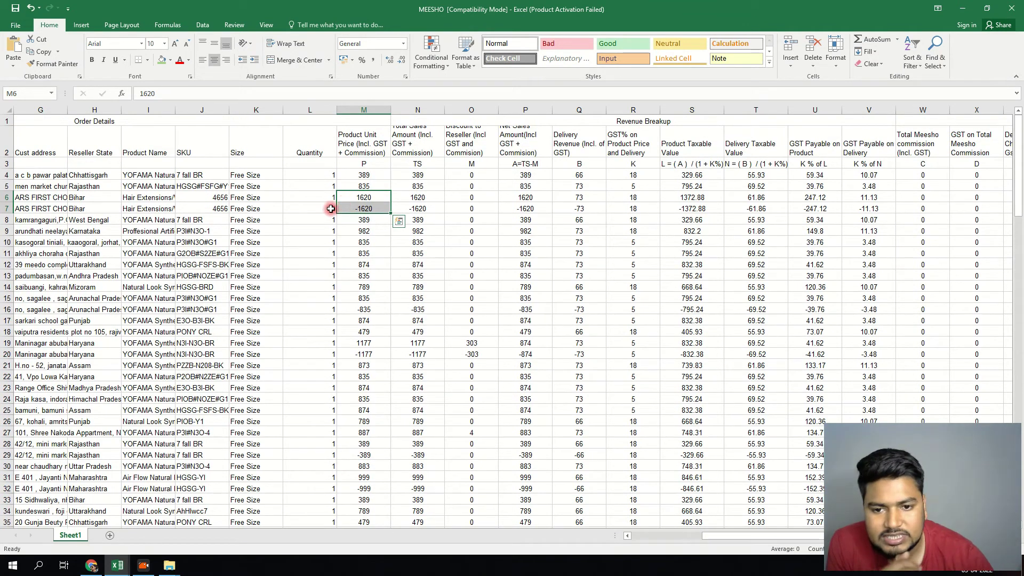
{"action": "left_click_drag", "start_coordinate": [35, 197], "coordinate": [382, 208]}
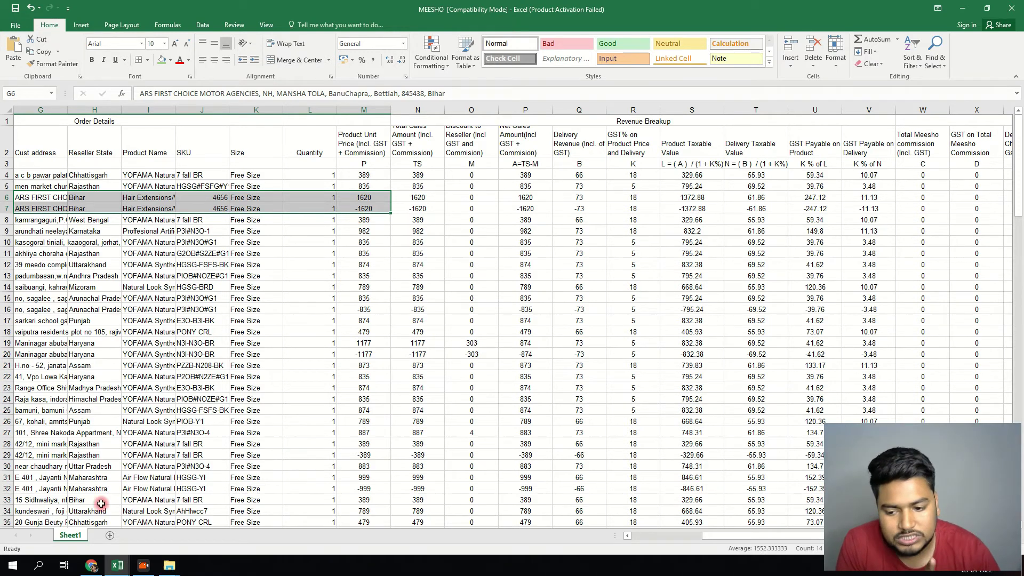
{"action": "left_click", "coordinate": [117, 565]}
{"action": "left_click", "coordinate": [94, 536]}
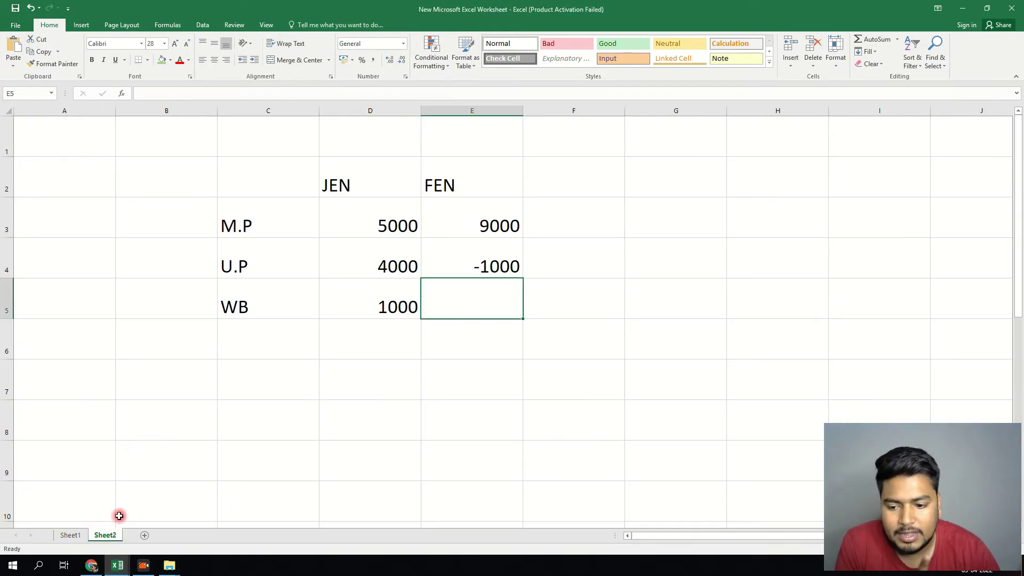
{"action": "left_click", "coordinate": [67, 535]}
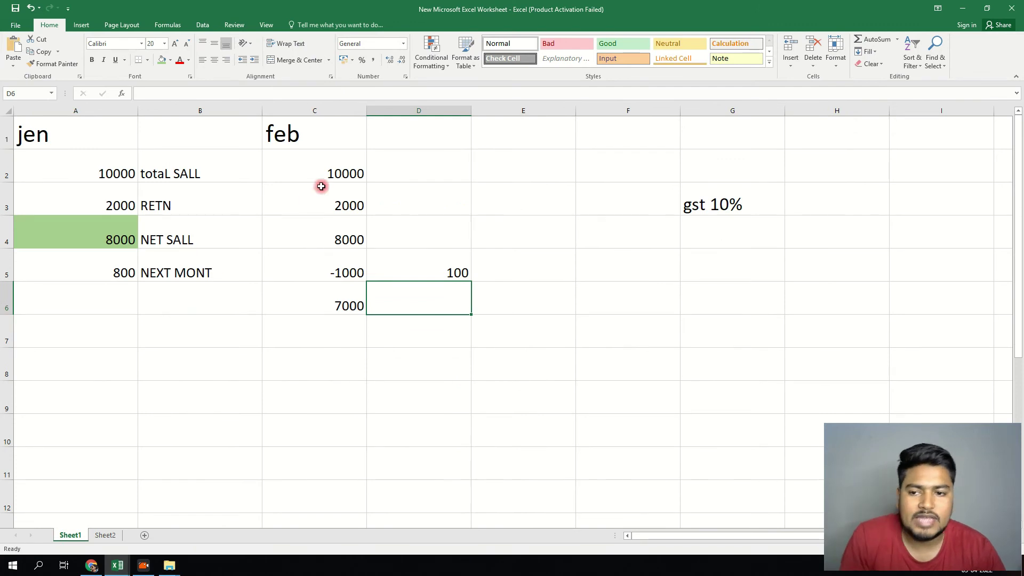
{"action": "left_click", "coordinate": [334, 166]}
{"action": "left_click", "coordinate": [339, 204]}
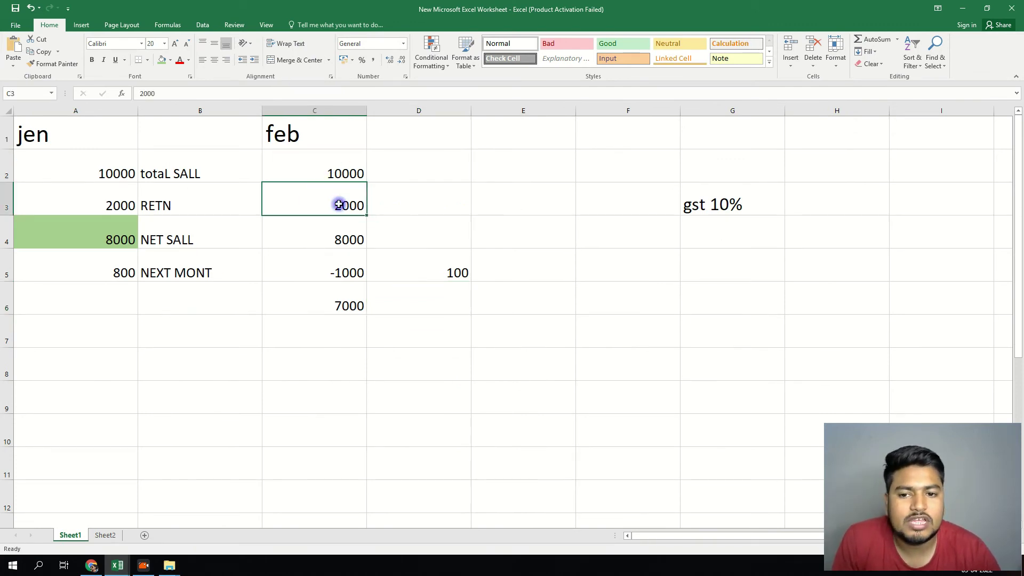
{"action": "double_click", "coordinate": [334, 205]}
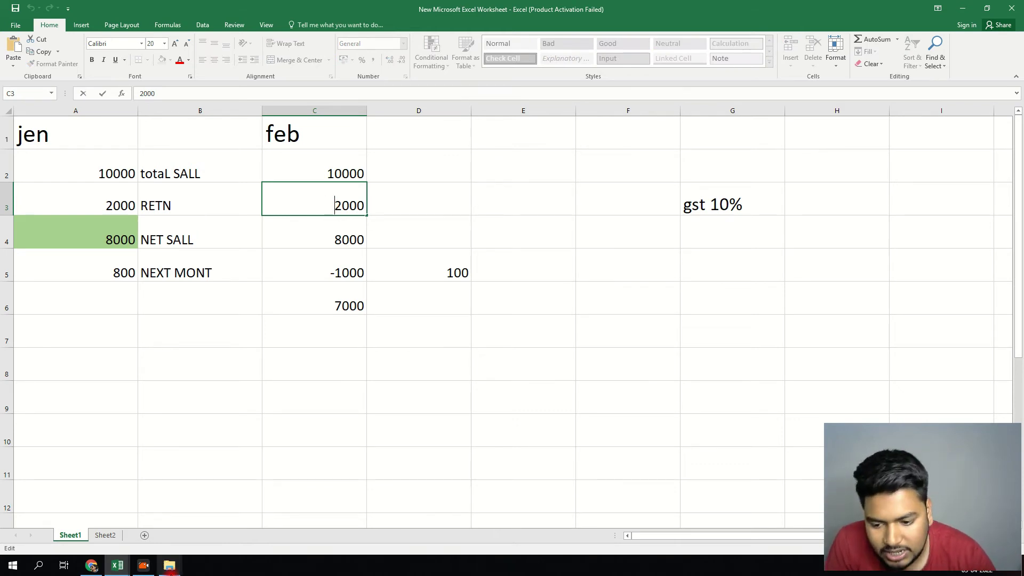
{"action": "mouse_move", "coordinate": [119, 567]}
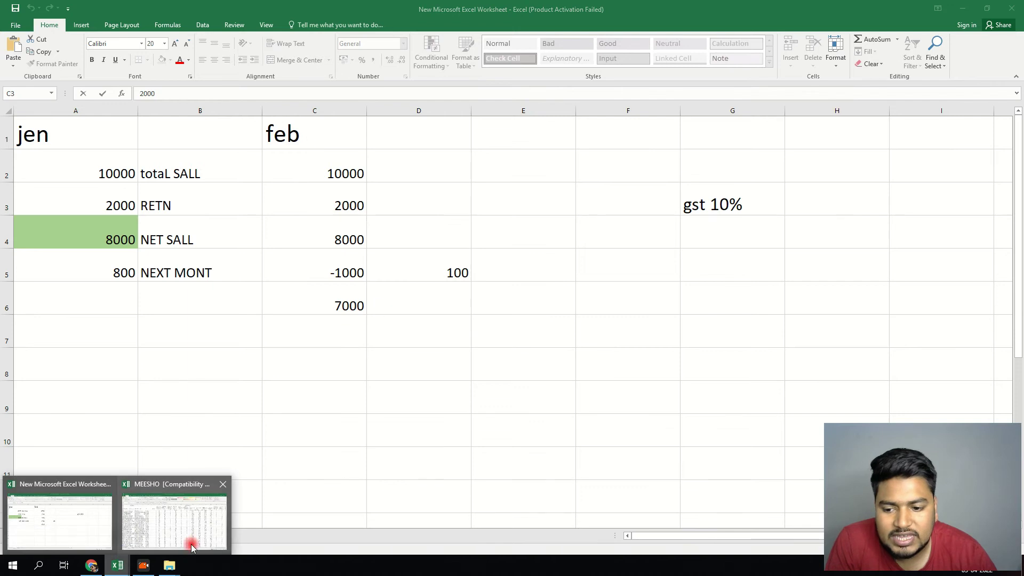
{"action": "left_click", "coordinate": [189, 542]}
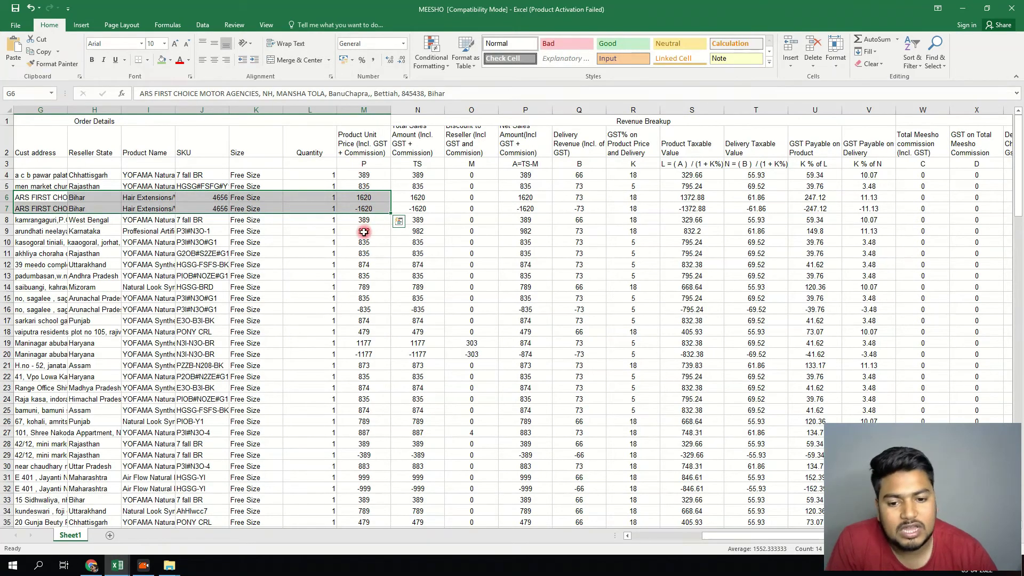
- Scroll through the MEESHO rows, then switch to the New Microsoft Excel Worksheet workbook
{"action": "scroll", "coordinate": [364, 232], "scroll_direction": "down", "scroll_amount": 10}
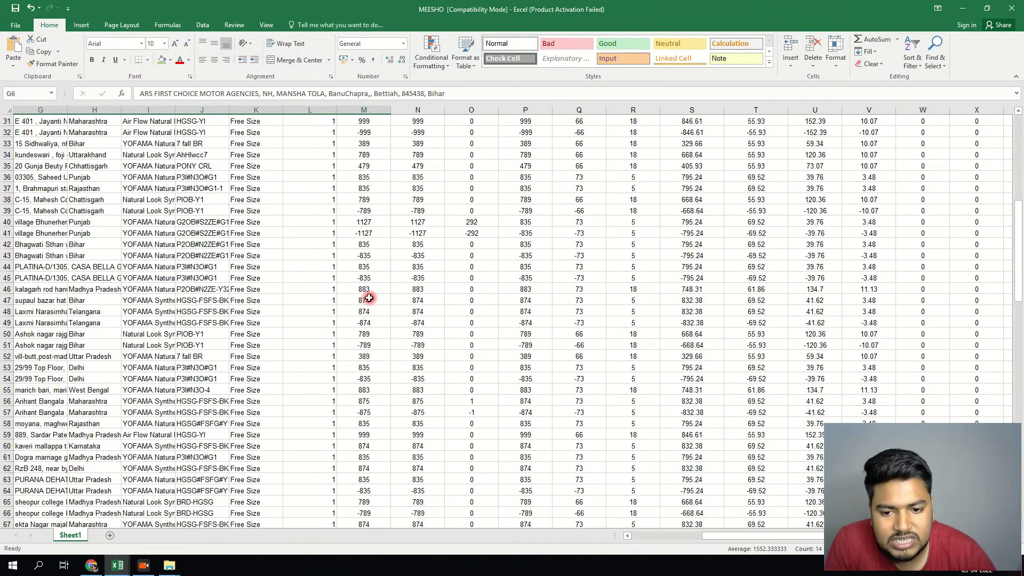
{"action": "scroll", "coordinate": [360, 325], "scroll_direction": "down", "scroll_amount": 3}
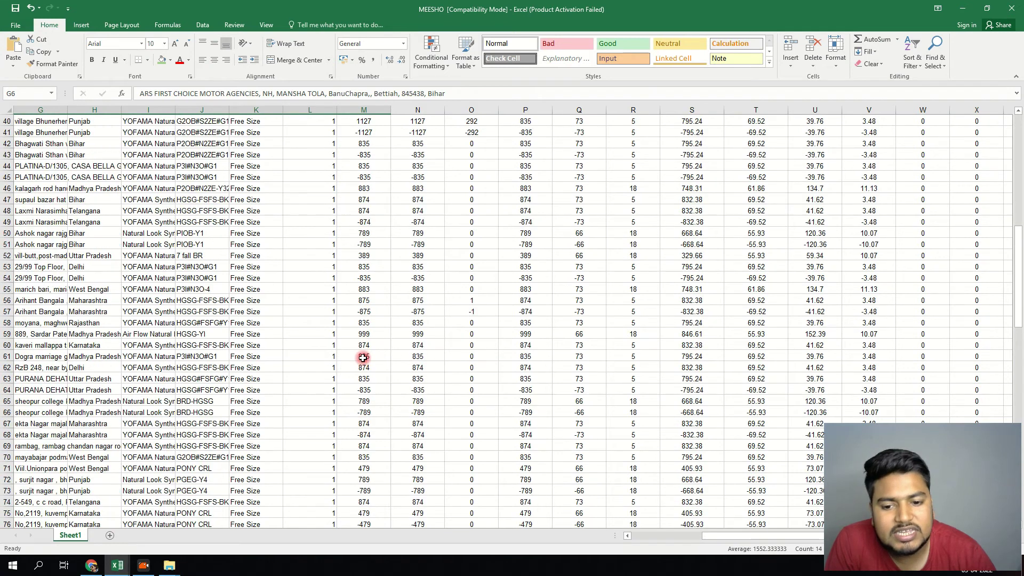
{"action": "scroll", "coordinate": [362, 357], "scroll_direction": "down", "scroll_amount": 9}
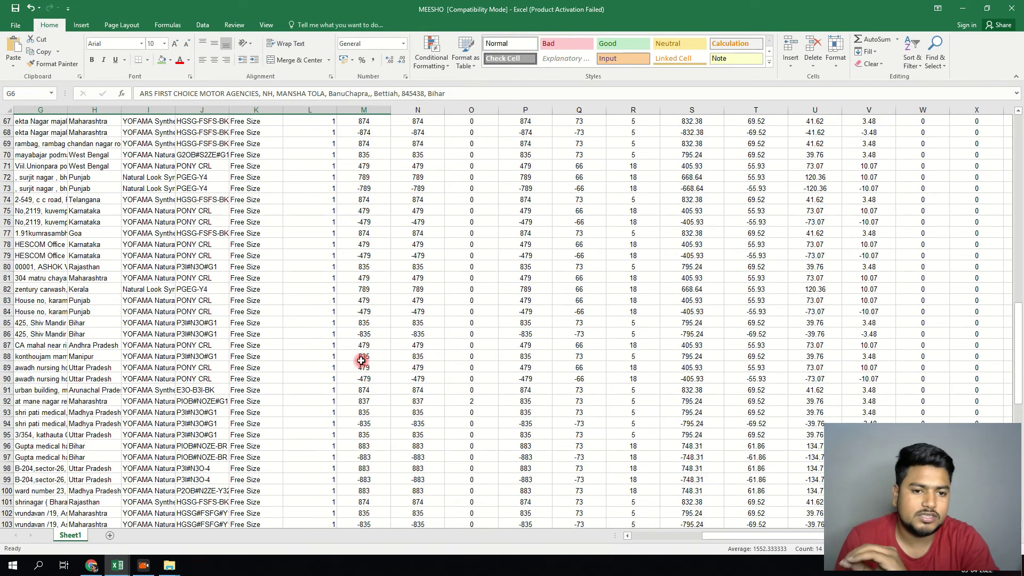
{"action": "scroll", "coordinate": [361, 361], "scroll_direction": "up", "scroll_amount": 20}
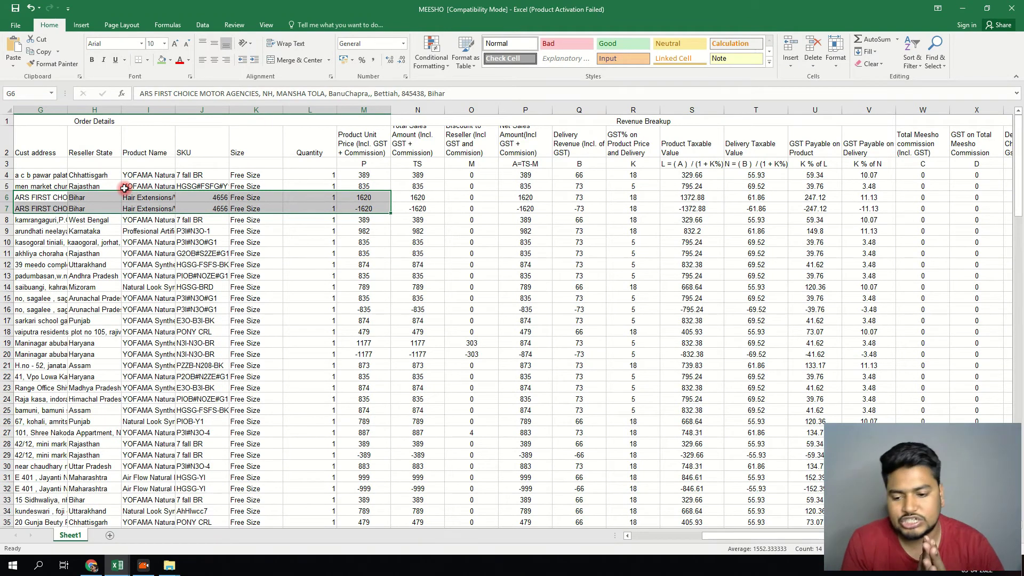
{"action": "left_click", "coordinate": [117, 565]}
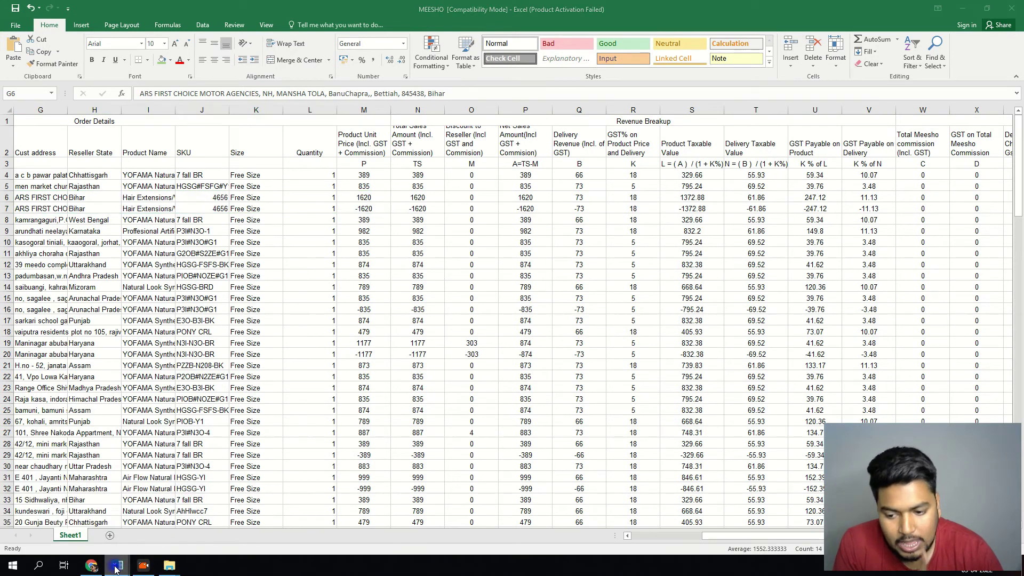
{"action": "left_click", "coordinate": [155, 521]}
{"action": "left_click", "coordinate": [117, 565]}
{"action": "left_click", "coordinate": [60, 520]}
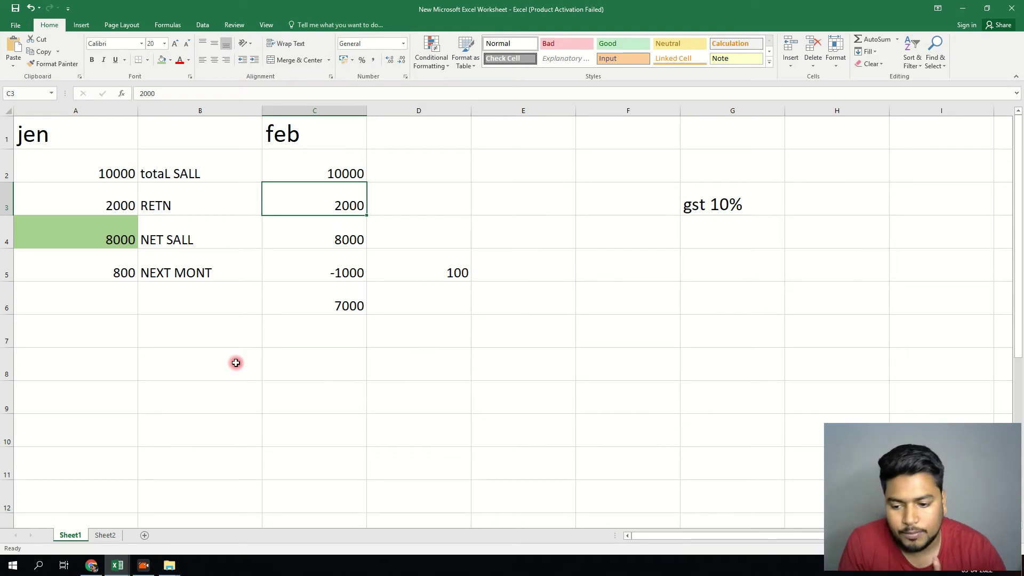
- Review Sheet2's JEN/FEN data, then insert a new blank worksheet with Shift+F11
{"action": "left_click", "coordinate": [115, 536]}
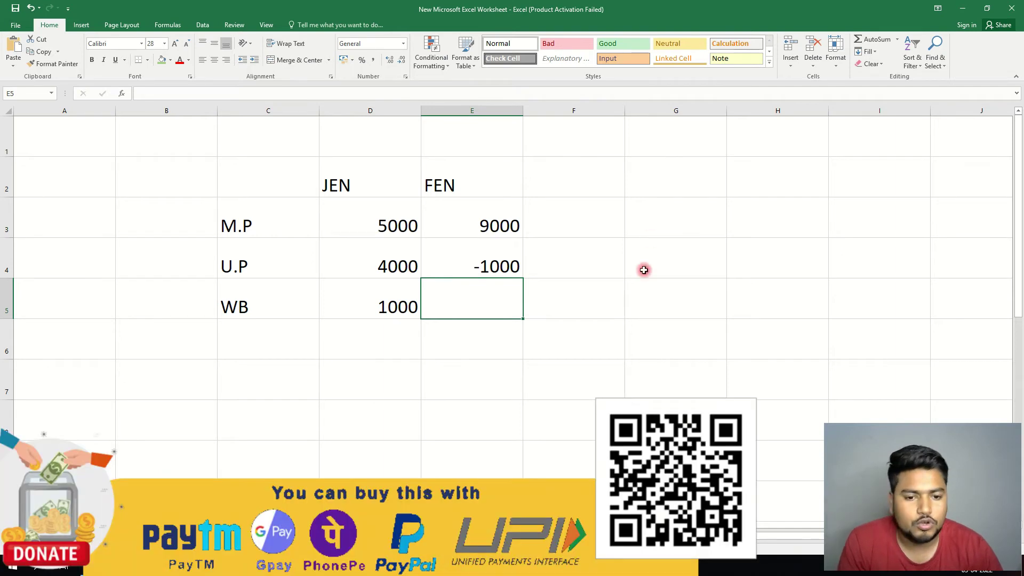
{"action": "key", "text": "shift+F11"}
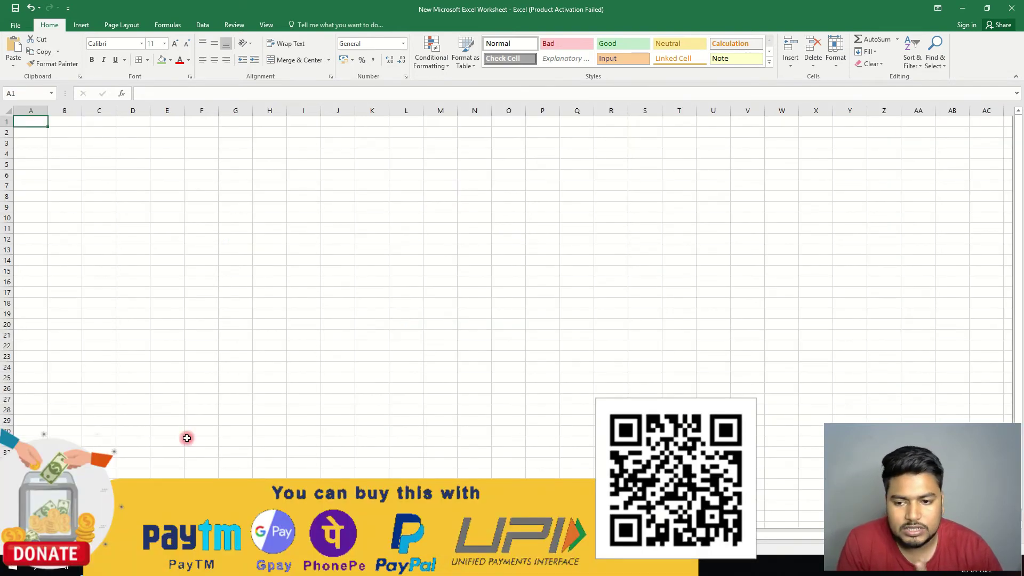
- Enter the heading M.P in I13 and the numbers 1 to 5 in I14:I18
{"action": "left_click", "coordinate": [294, 250]}
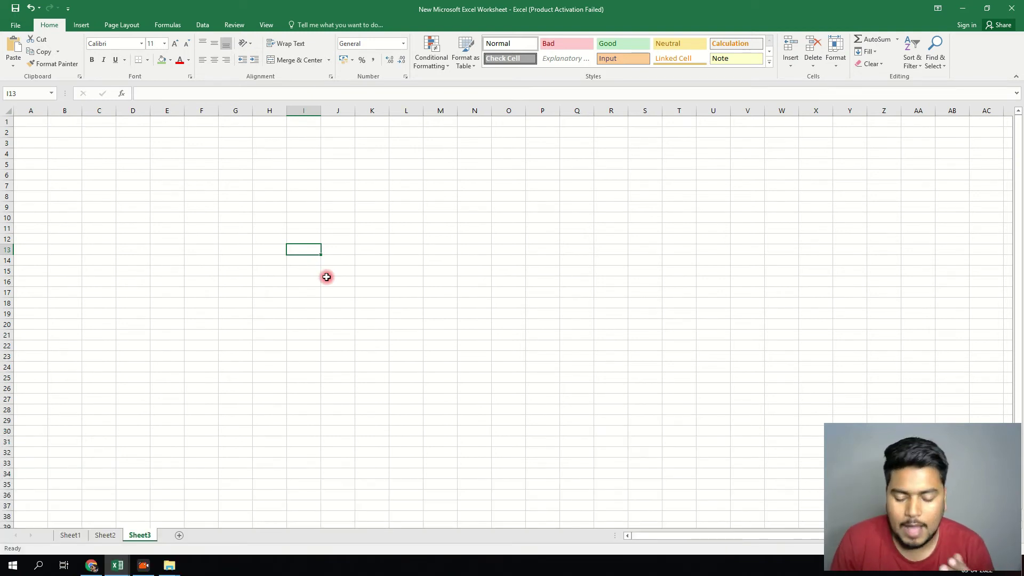
{"action": "type", "text": "JEN"}
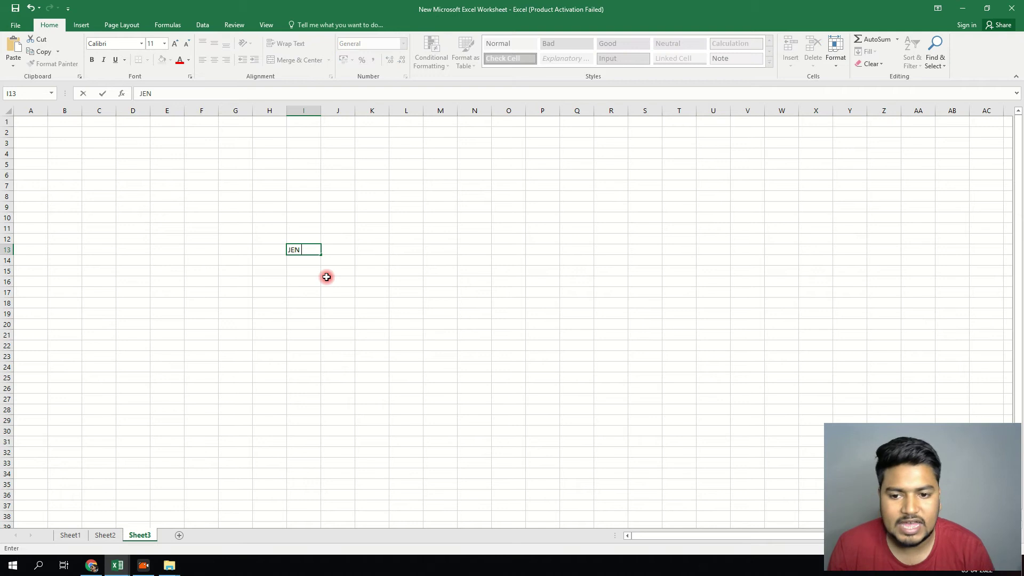
{"action": "key", "text": "Return"}
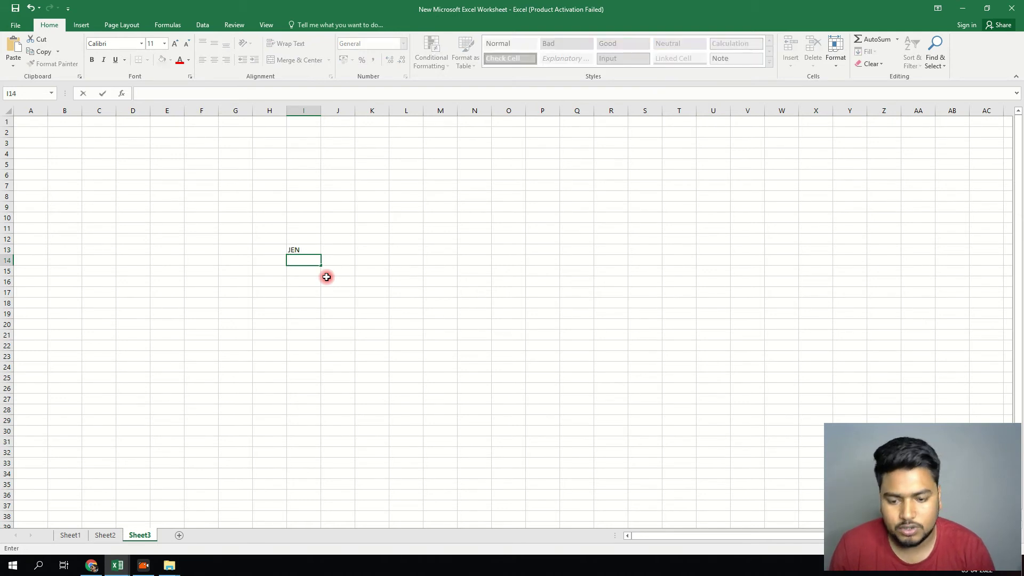
{"action": "key", "text": "Up"}
{"action": "key", "text": "Up"}
{"action": "key", "text": "Down"}
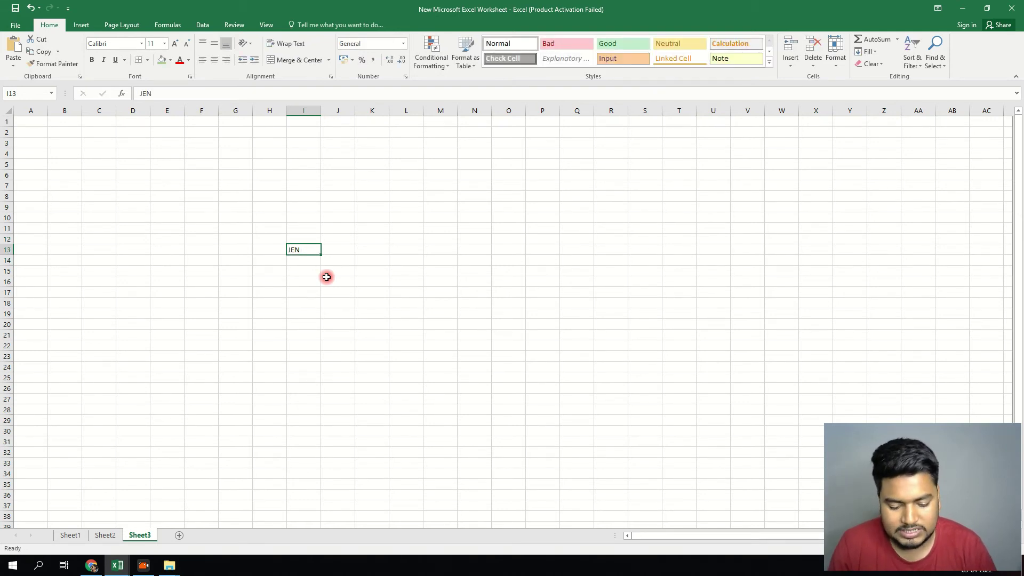
{"action": "type", "text": "M.P"}
{"action": "key", "text": "Return"}
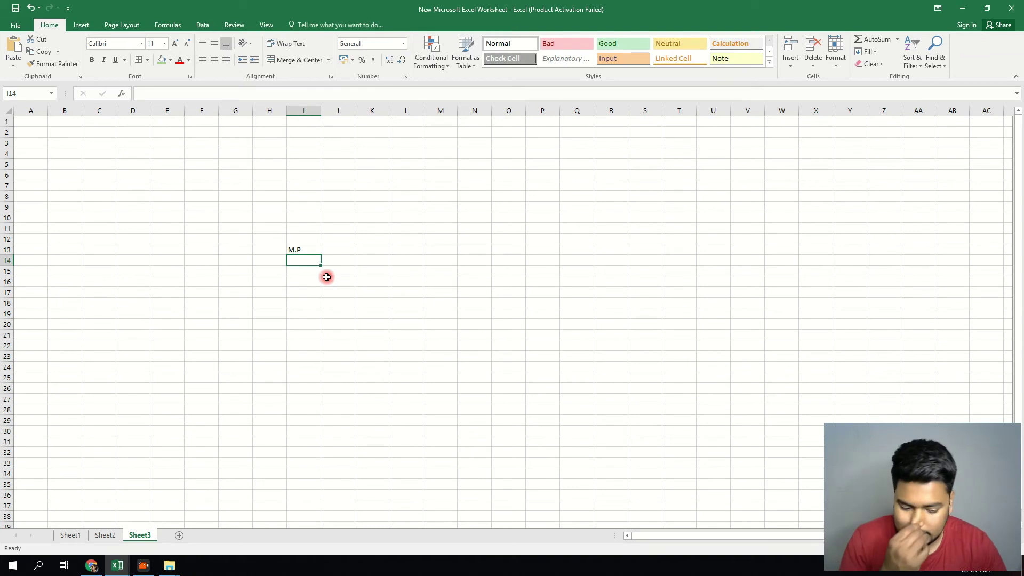
{"action": "type", "text": "1"}
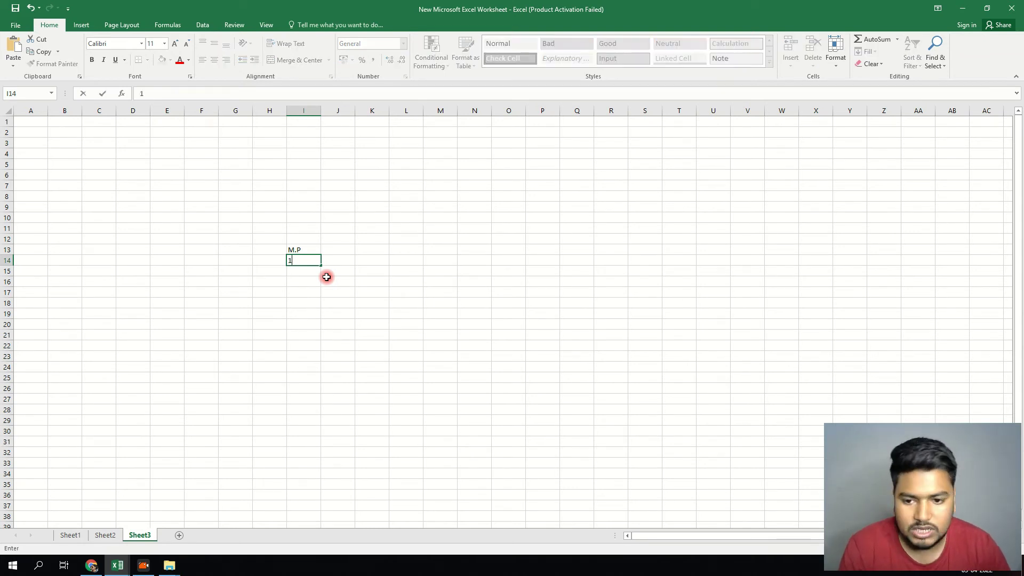
{"action": "key", "text": "Return"}
{"action": "type", "text": "2"}
{"action": "key", "text": "Return"}
{"action": "type", "text": "3"}
{"action": "key", "text": "Return"}
{"action": "type", "text": "4"}
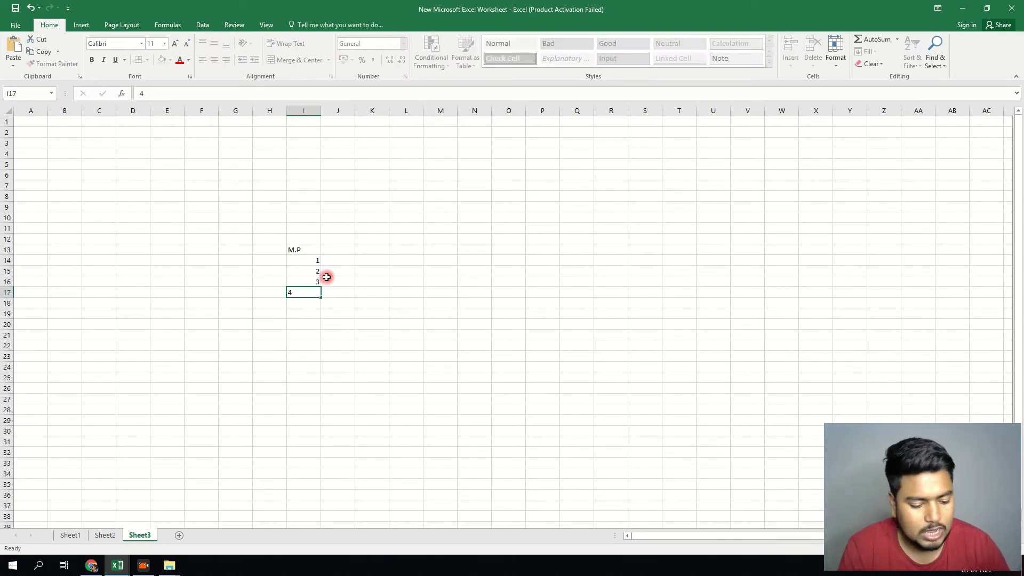
{"action": "key", "text": "Return"}
{"action": "type", "text": "5"}
- Set I12:K19 to font size 48 and widen column J
{"action": "left_click_drag", "start_coordinate": [294, 233], "coordinate": [382, 315]}
{"action": "left_click", "coordinate": [164, 43]}
{"action": "left_click", "coordinate": [152, 197]}
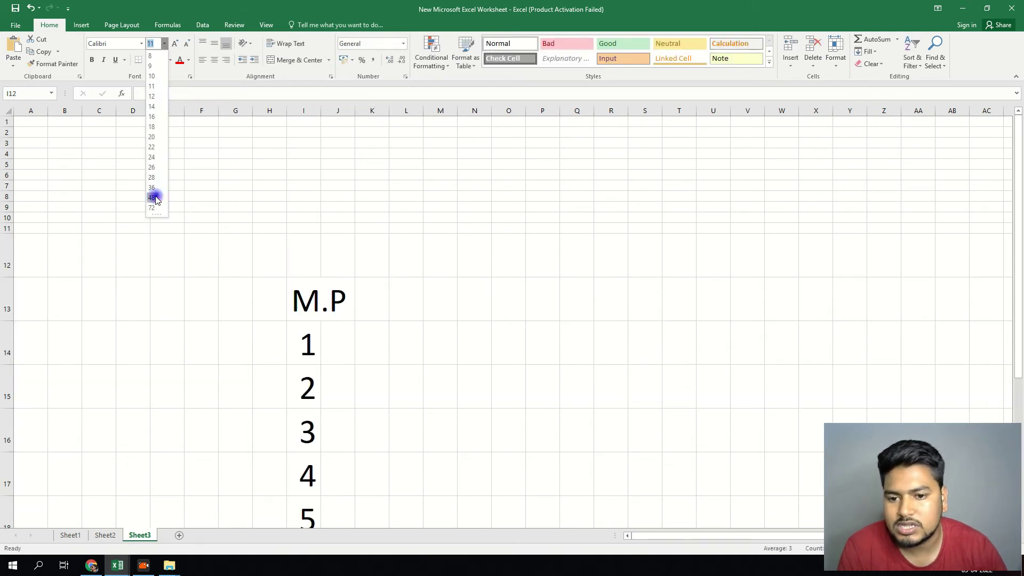
{"action": "scroll", "coordinate": [341, 230], "scroll_direction": "down", "scroll_amount": 4}
{"action": "scroll", "coordinate": [357, 192], "scroll_direction": "up", "scroll_amount": 1}
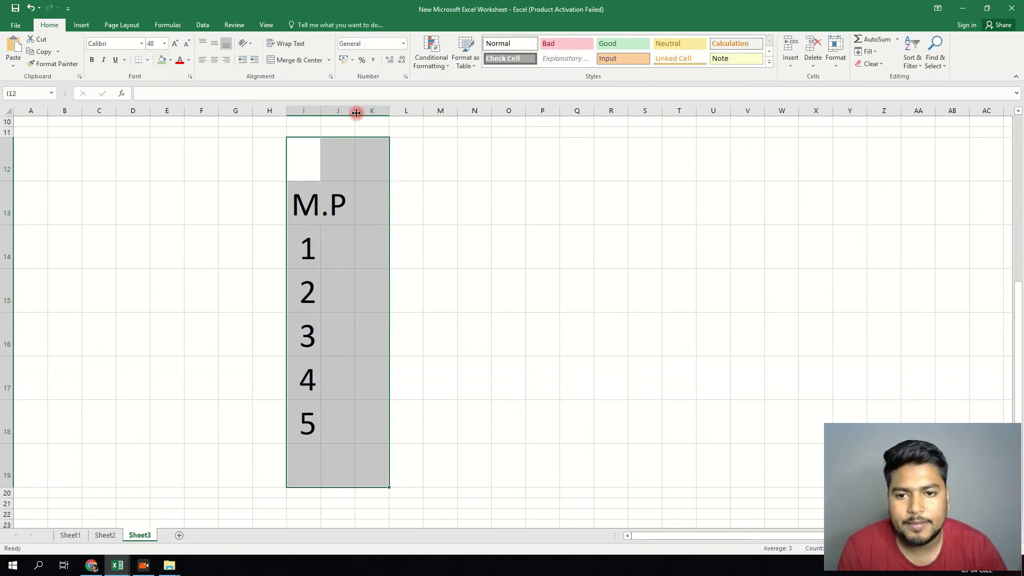
{"action": "left_click_drag", "start_coordinate": [354, 111], "coordinate": [416, 111]}
{"action": "left_click", "coordinate": [570, 159]}
- Widen column I and enter 200, 400 and -650 in J14:J16
{"action": "left_click_drag", "start_coordinate": [320, 110], "coordinate": [338, 128]}
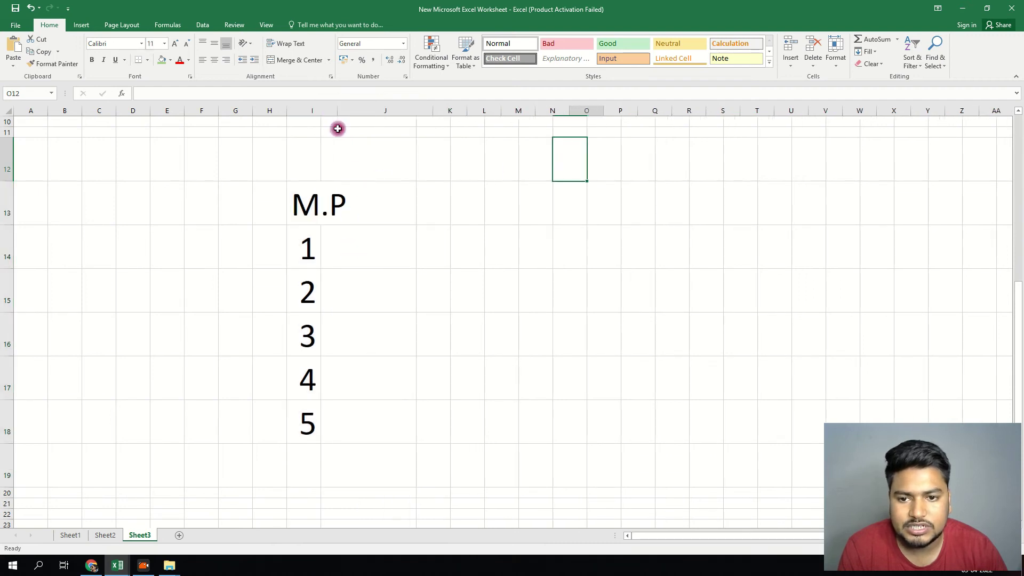
{"action": "left_click", "coordinate": [399, 235]}
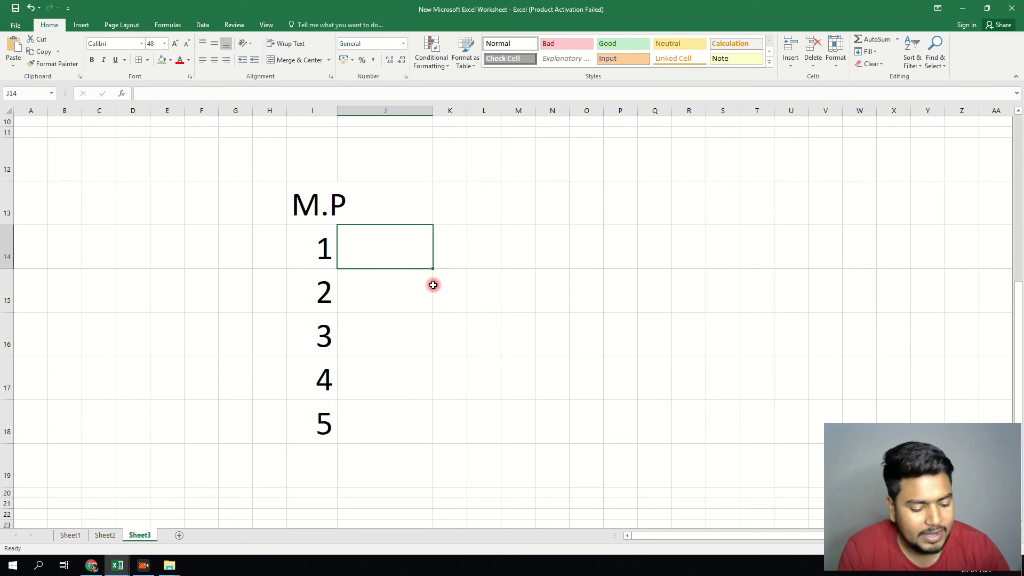
{"action": "type", "text": "200"}
{"action": "key", "text": "Return"}
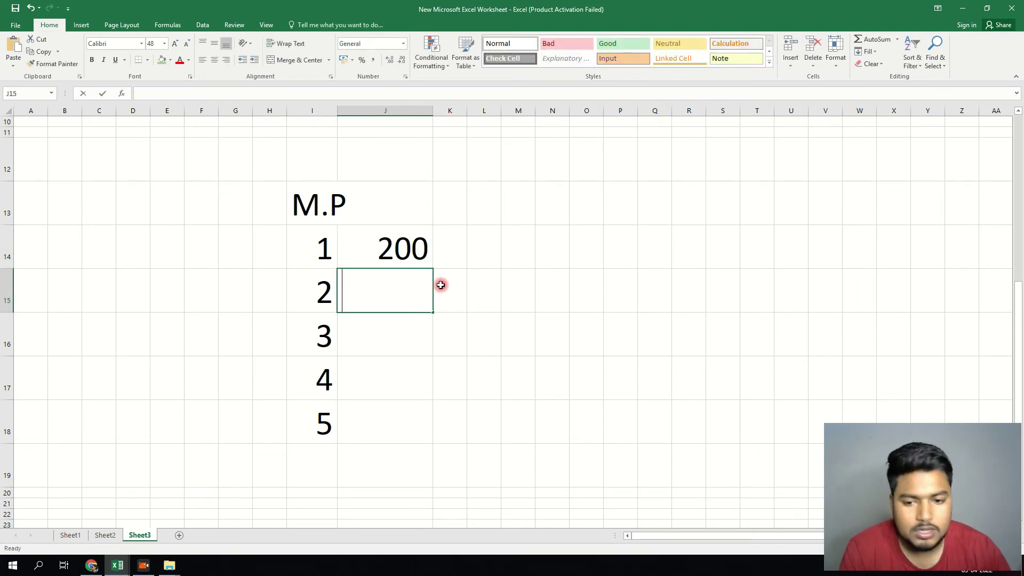
{"action": "type", "text": "400"}
{"action": "key", "text": "Return"}
{"action": "type", "text": "-650"}
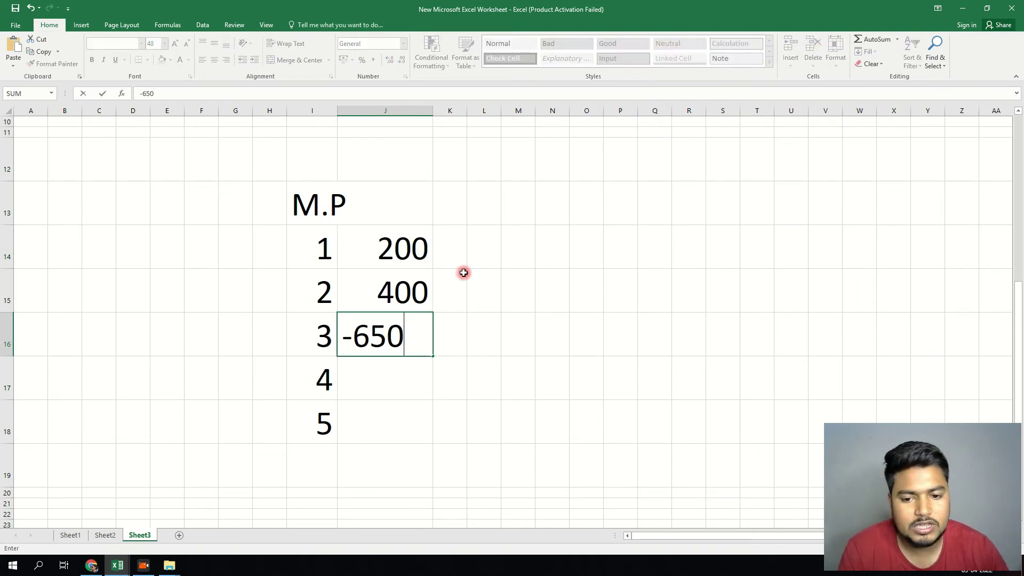
{"action": "key", "text": "Return"}
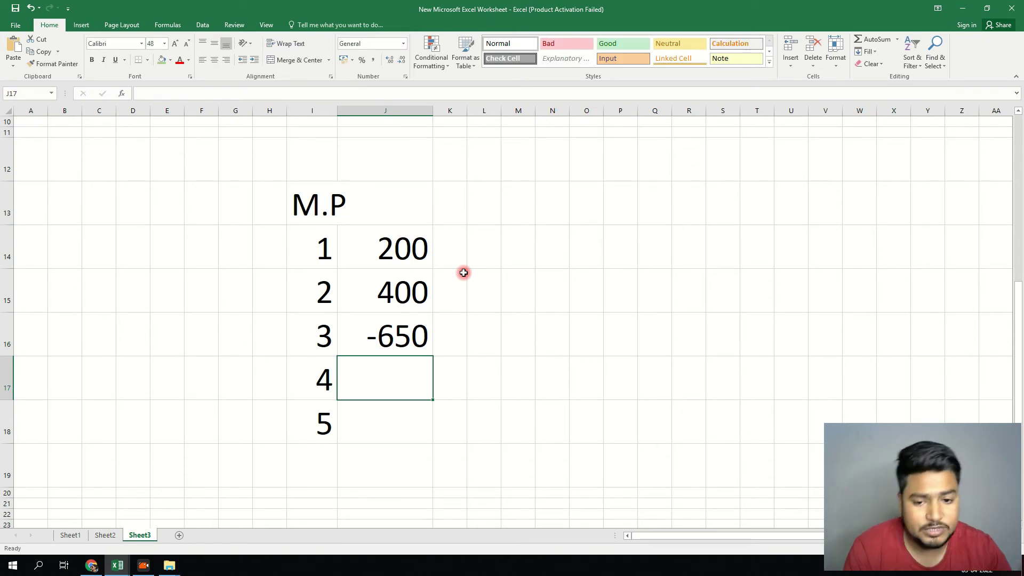
- Enter -200 and 200 in J17:J18, correcting a mistyped 6
{"action": "type", "text": "-"}
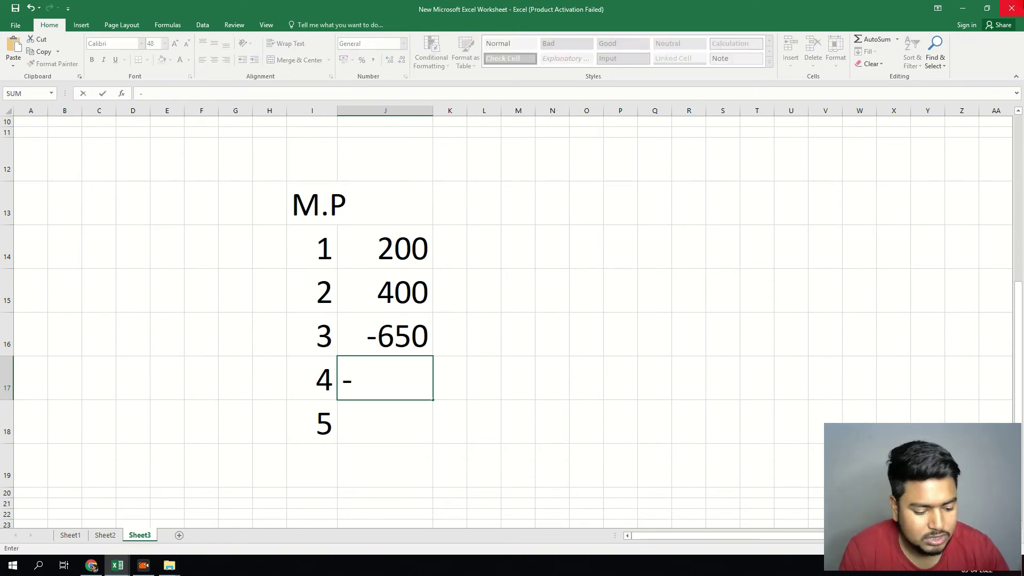
{"action": "type", "text": "200"}
{"action": "key", "text": "Return"}
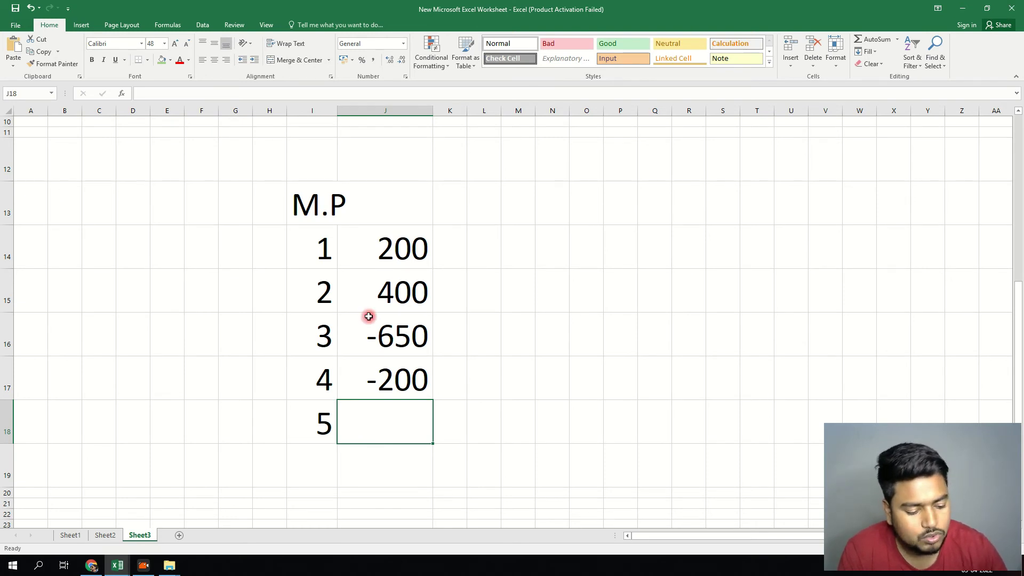
{"action": "type", "text": "6"}
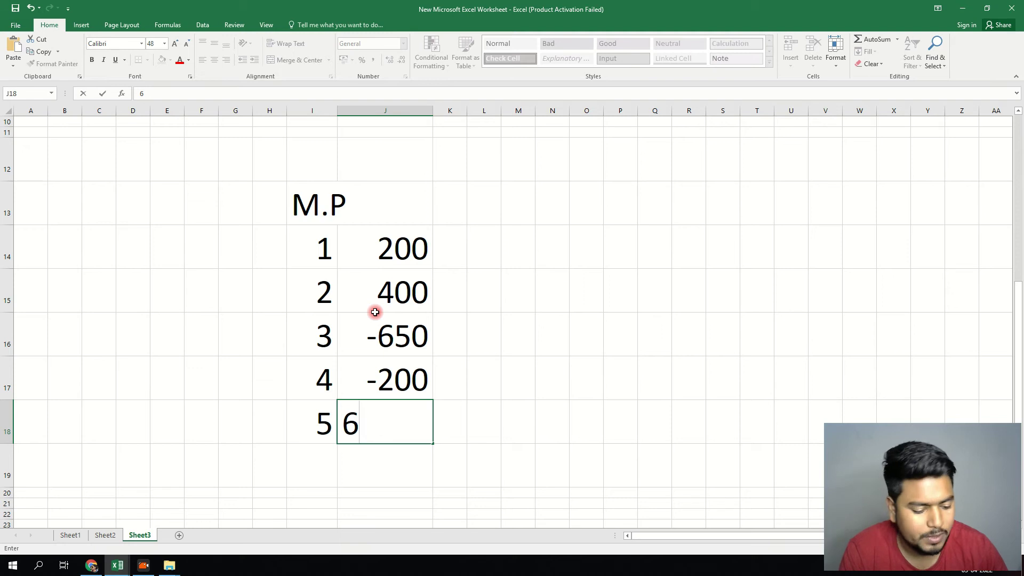
{"action": "key", "text": "BackSpace"}
{"action": "type", "text": "200"}
{"action": "key", "text": "Return"}
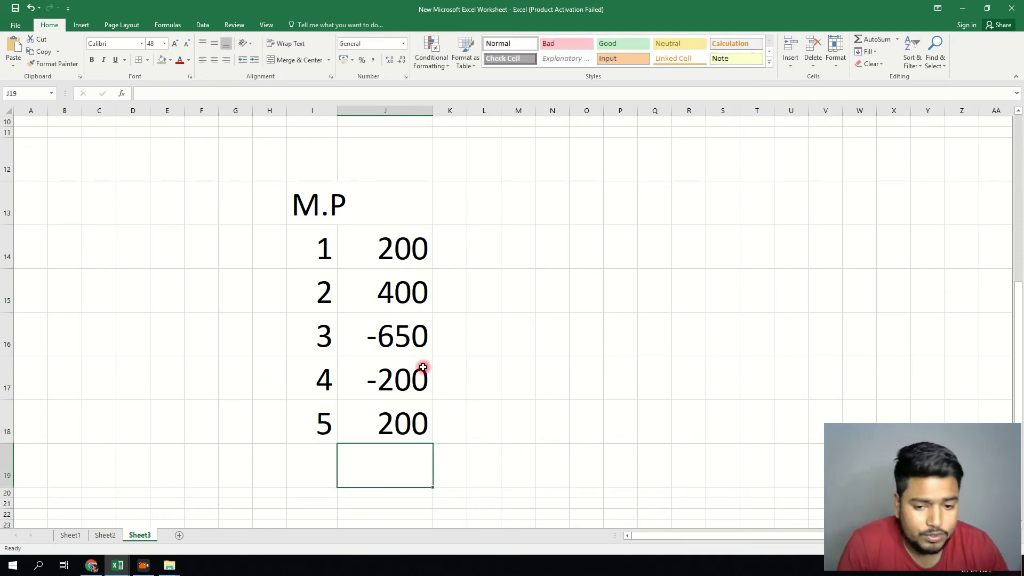
{"action": "left_click", "coordinate": [842, 558]}
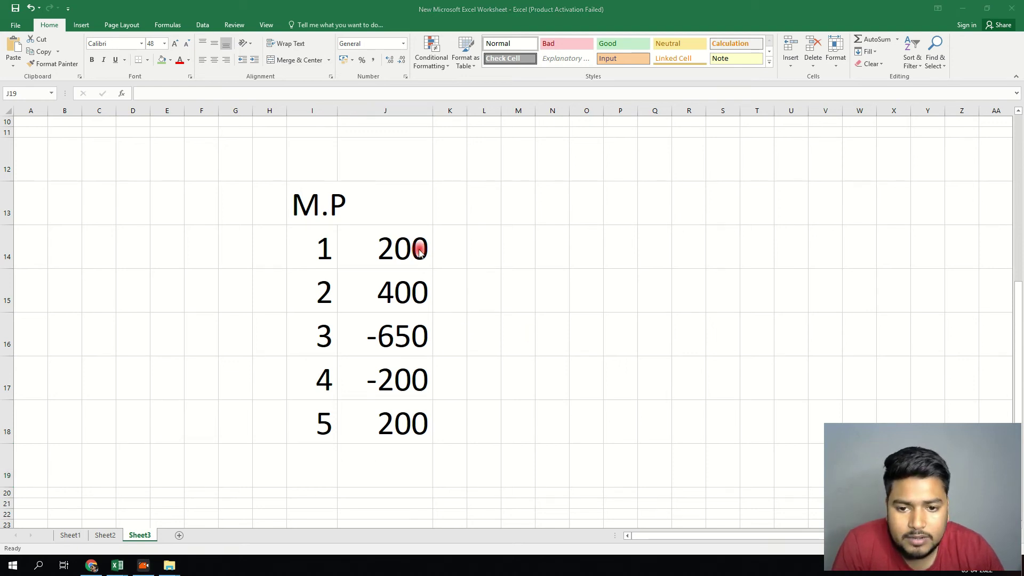
{"action": "left_click", "coordinate": [390, 247]}
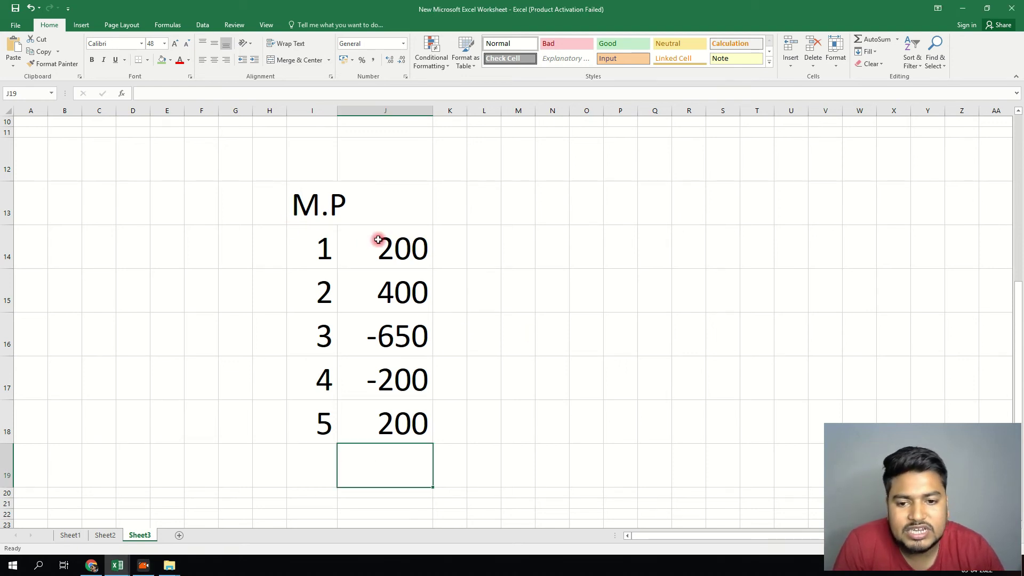
- Check the figures' sum, then change J16 from -650 to -250
{"action": "left_click_drag", "start_coordinate": [379, 238], "coordinate": [403, 425]}
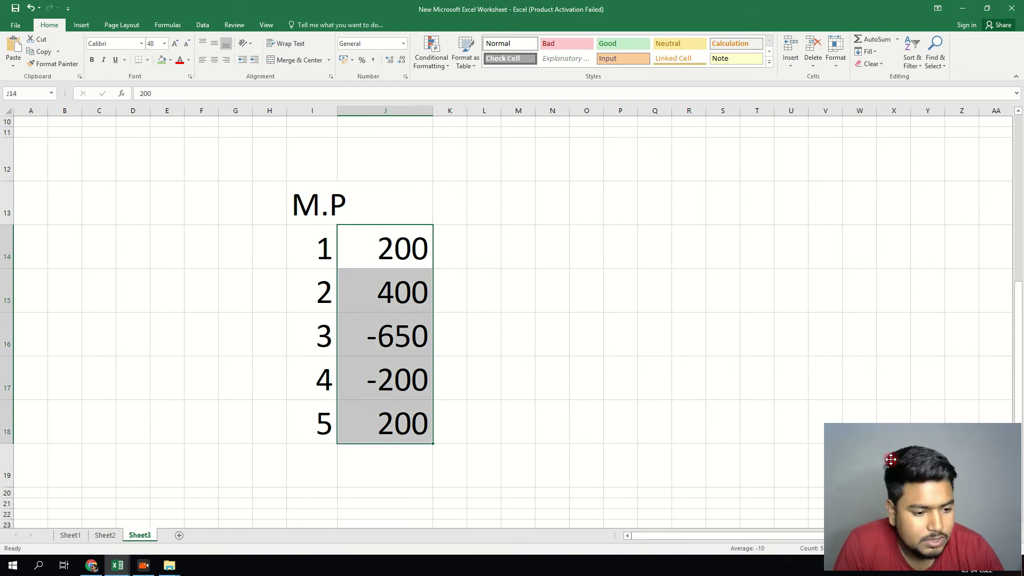
{"action": "left_click_drag", "start_coordinate": [910, 467], "coordinate": [905, 448]}
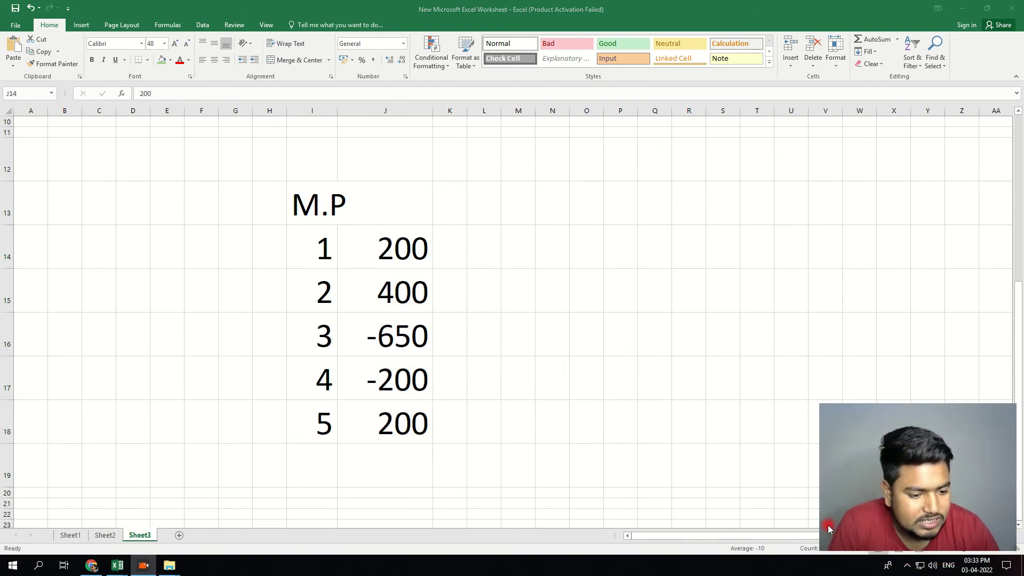
{"action": "left_click_drag", "start_coordinate": [891, 498], "coordinate": [890, 486]}
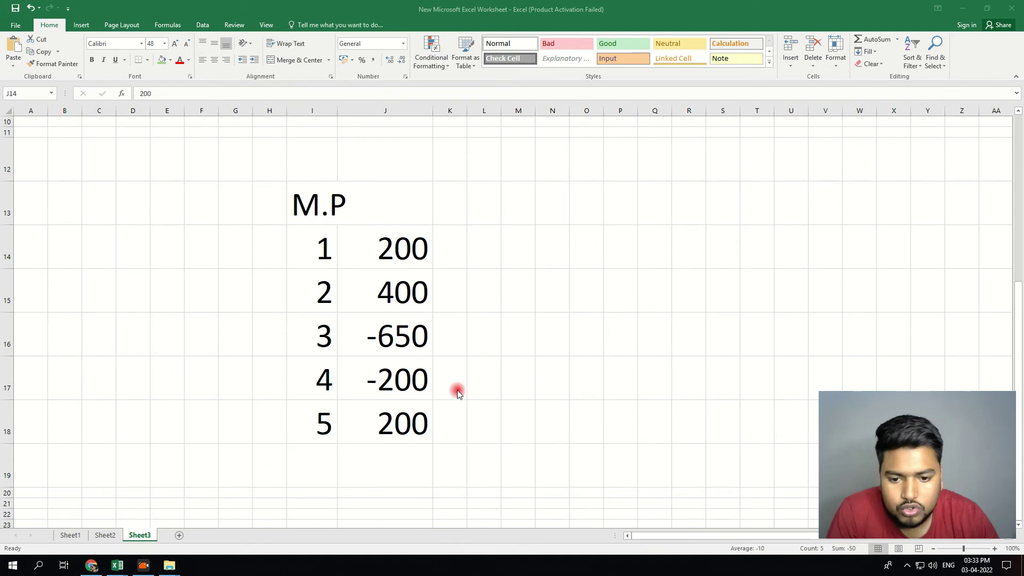
{"action": "left_click", "coordinate": [393, 342]}
{"action": "left_click", "coordinate": [393, 341]}
{"action": "double_click", "coordinate": [393, 341]}
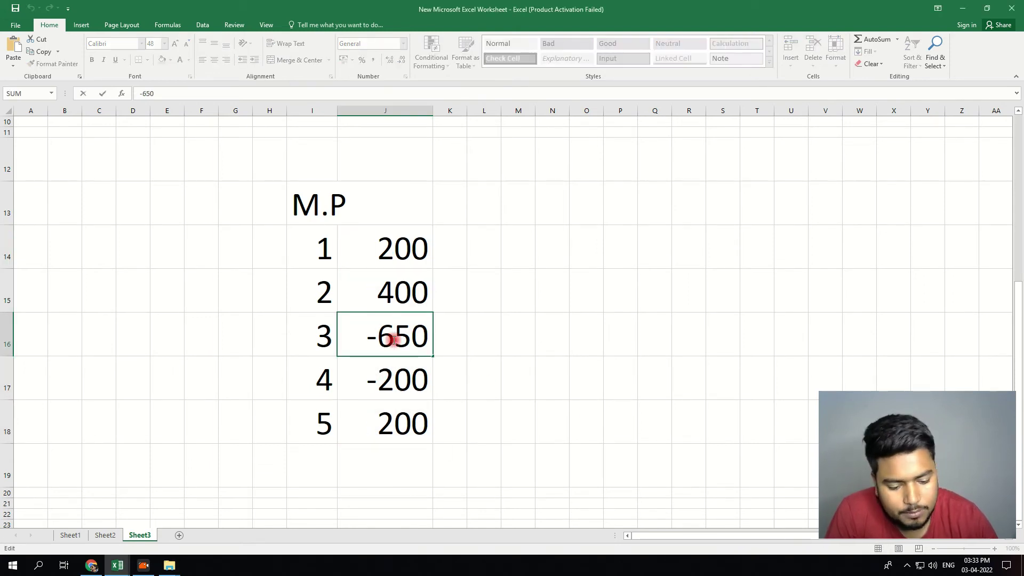
{"action": "key", "text": "BackSpace"}
{"action": "type", "text": "2"}
{"action": "left_click", "coordinate": [523, 373]}
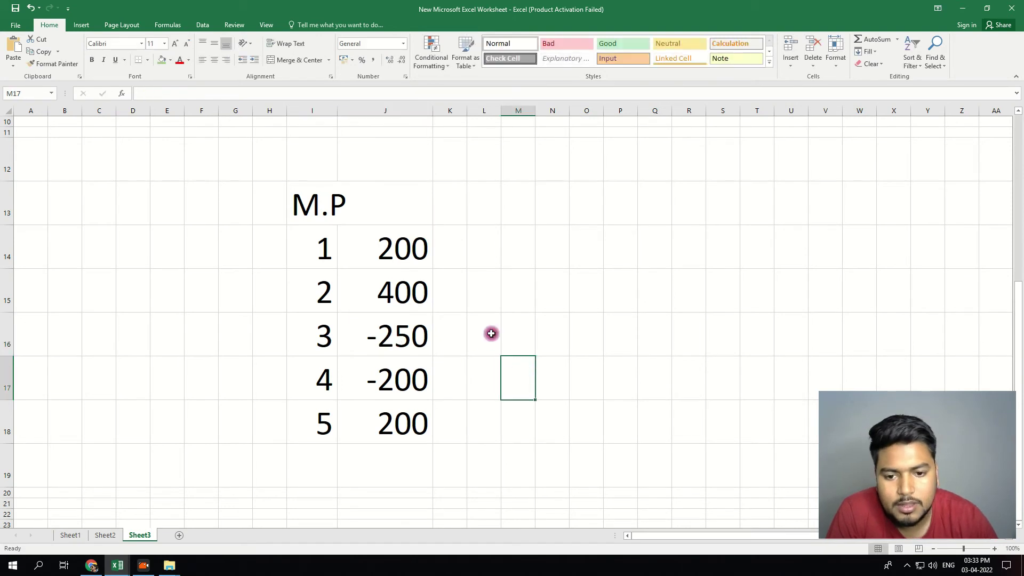
- Label I19 'MP' and enter the 350 total in J19, rechecking the column sum
{"action": "left_click_drag", "start_coordinate": [399, 249], "coordinate": [385, 422]}
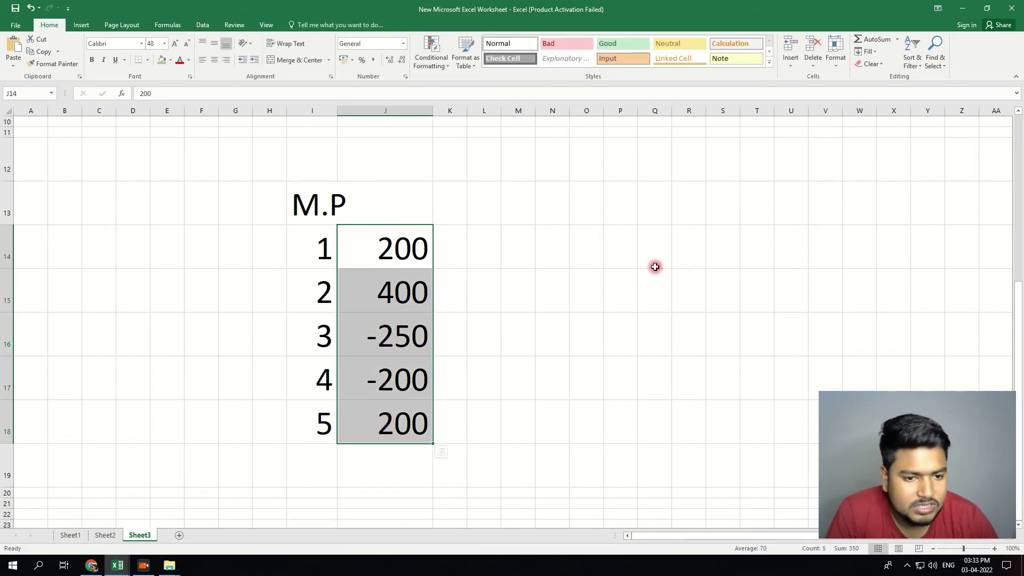
{"action": "left_click", "coordinate": [295, 464]}
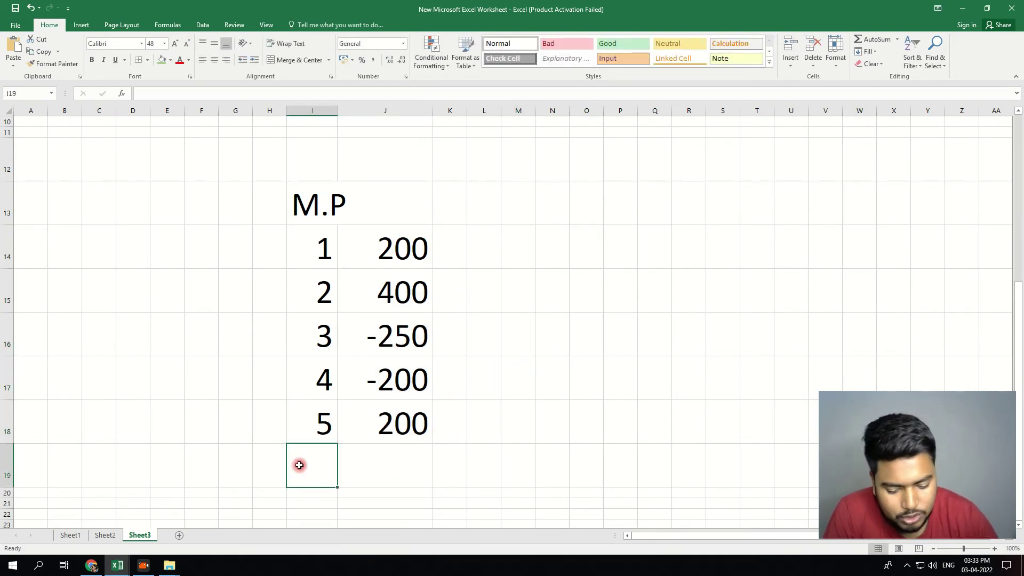
{"action": "double_click", "coordinate": [300, 464]}
{"action": "type", "text": "MP"}
{"action": "key", "text": "Tab"}
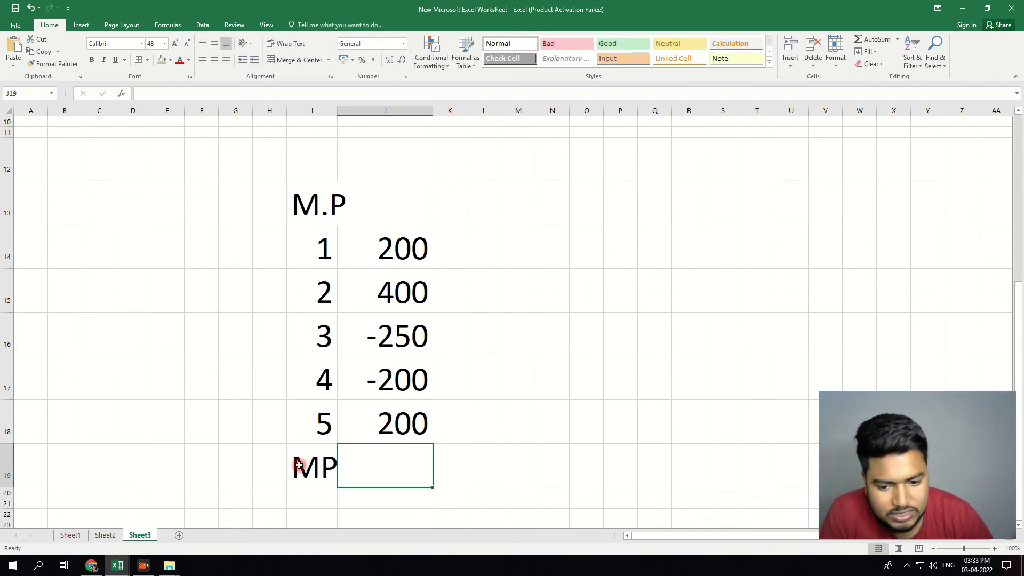
{"action": "type", "text": "350"}
{"action": "left_click", "coordinate": [509, 416]}
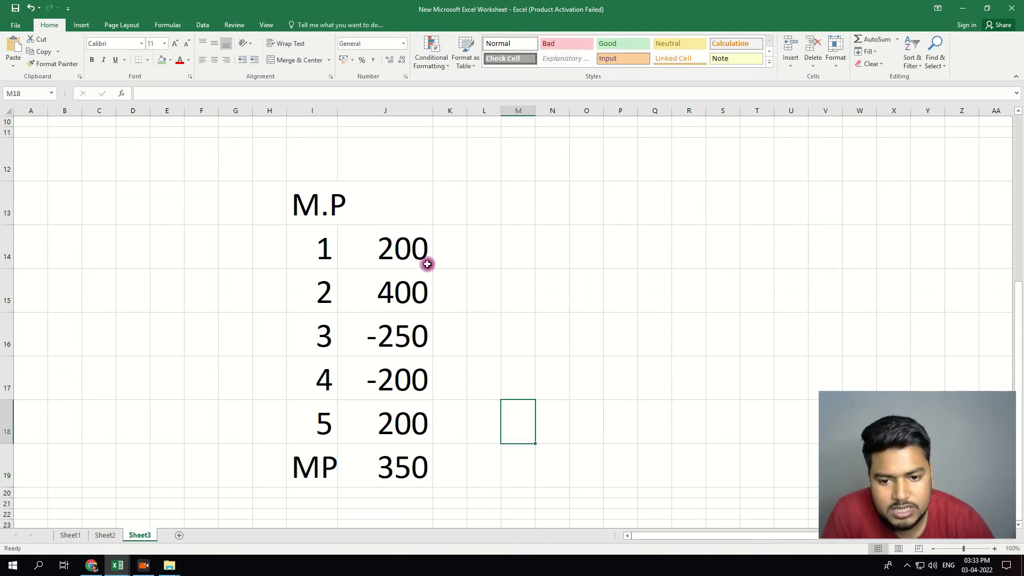
{"action": "left_click_drag", "start_coordinate": [425, 262], "coordinate": [400, 423]}
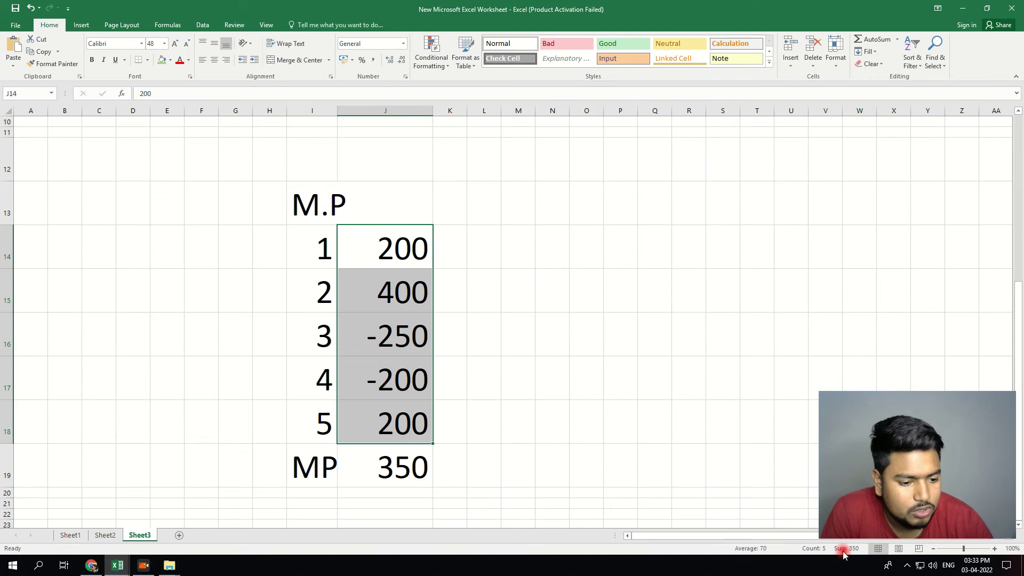
{"action": "left_click", "coordinate": [395, 462]}
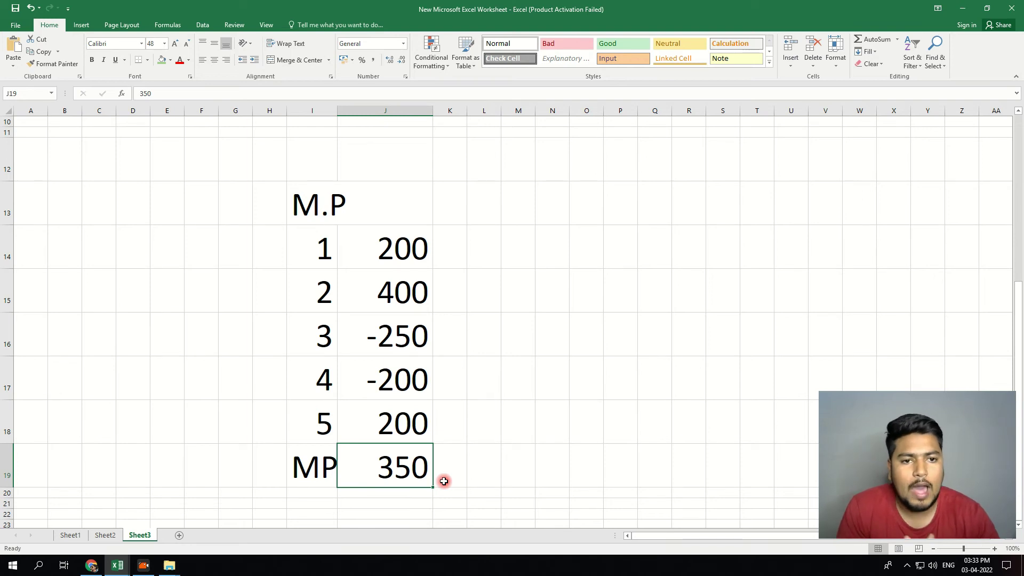
{"action": "left_click", "coordinate": [392, 337]}
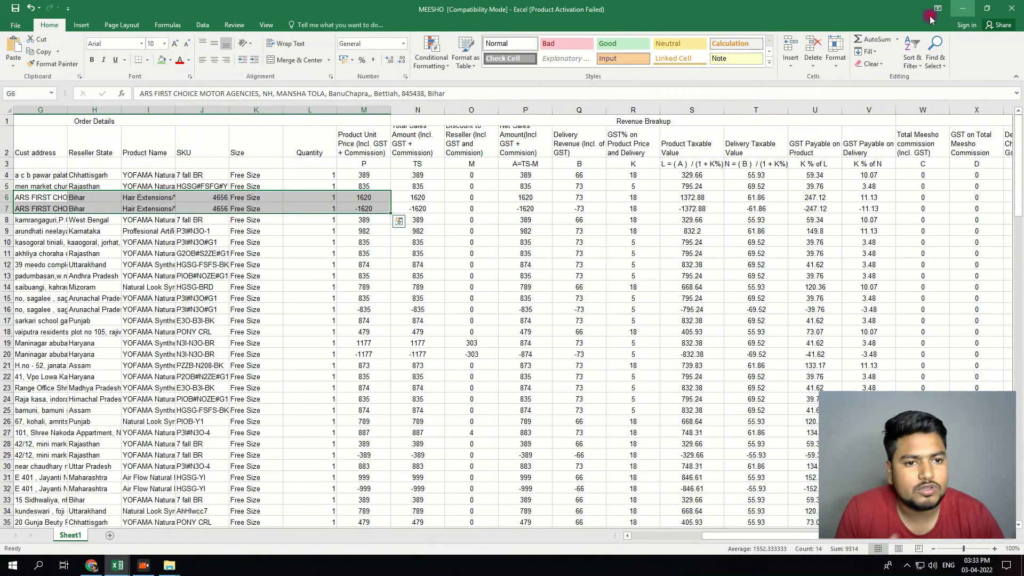
- Open b2cs from gst_offline_tool > Section_wise_CSV_files > GSTR1 in Excel
{"action": "left_click", "coordinate": [967, 6]}
{"action": "left_click", "coordinate": [962, 8]}
{"action": "left_click", "coordinate": [965, 7]}
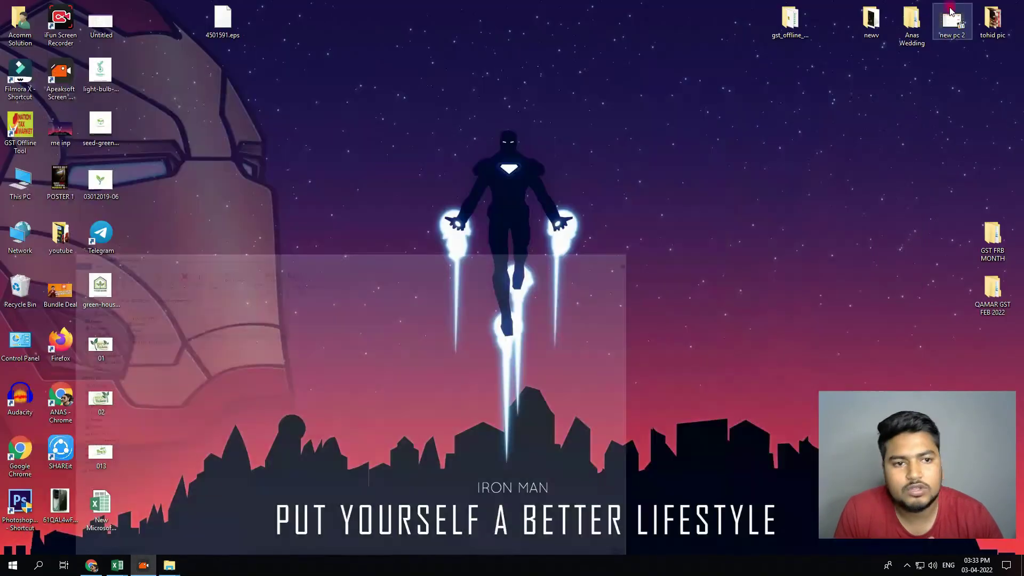
{"action": "double_click", "coordinate": [789, 19]}
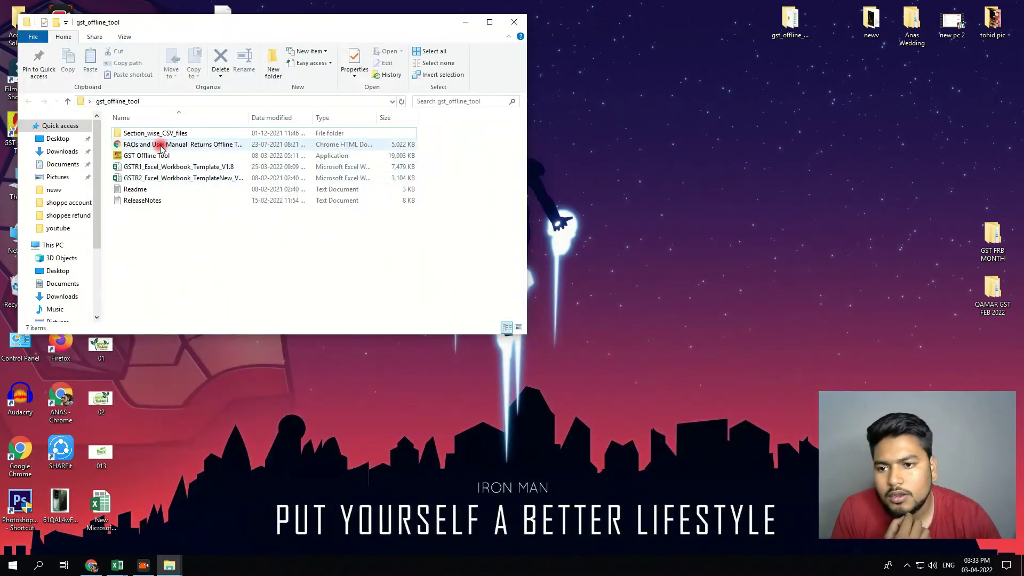
{"action": "left_click", "coordinate": [158, 135]}
{"action": "double_click", "coordinate": [158, 134]}
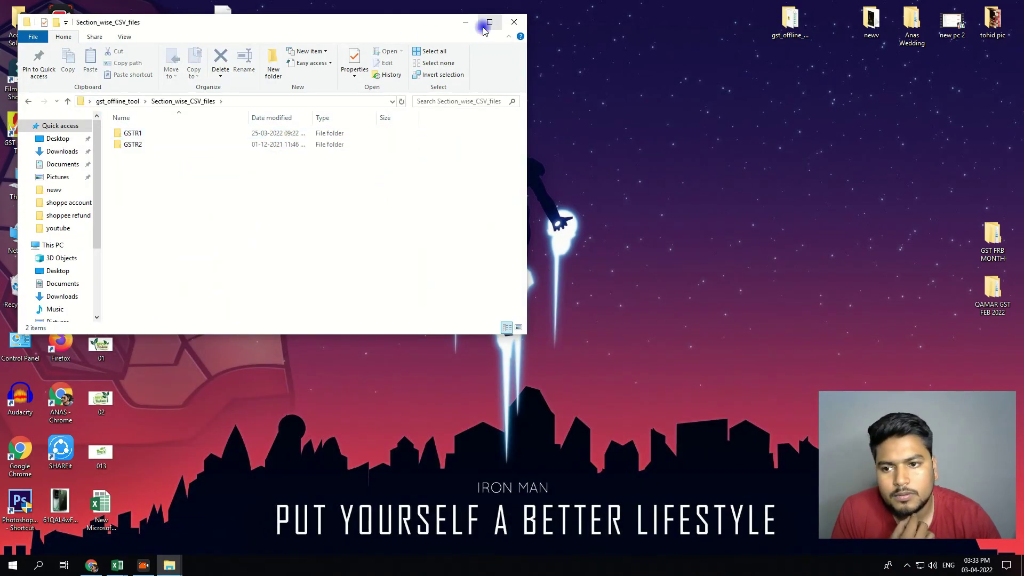
{"action": "left_click", "coordinate": [490, 22]}
{"action": "double_click", "coordinate": [114, 125]}
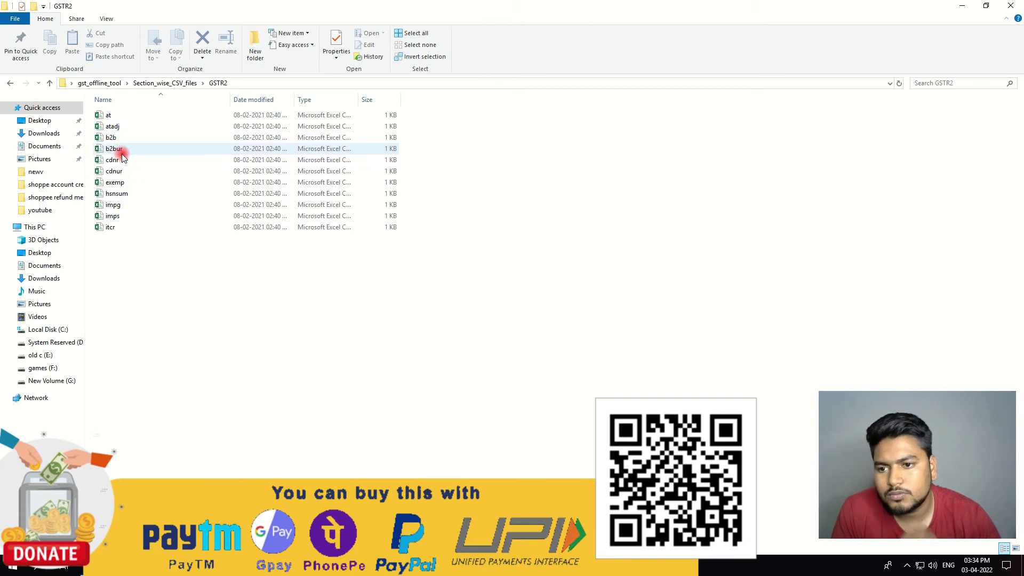
{"action": "key", "text": "BackSpace"}
{"action": "double_click", "coordinate": [118, 115]}
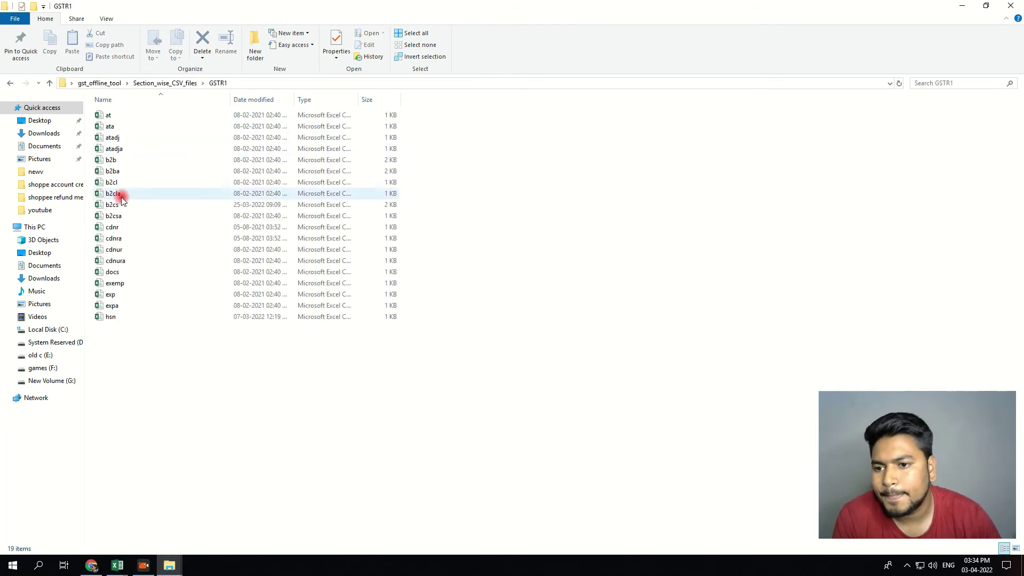
{"action": "left_click", "coordinate": [127, 206]}
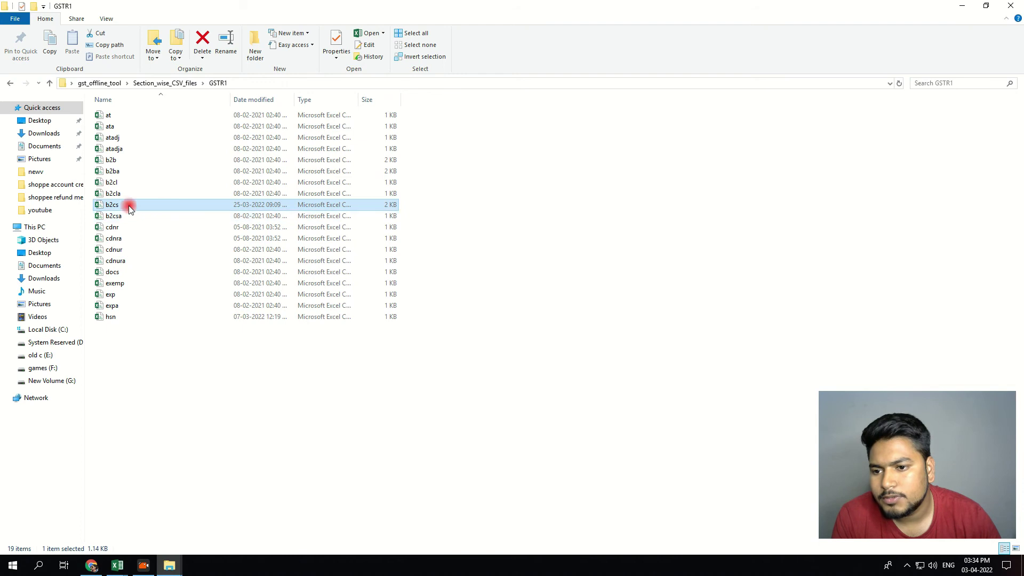
{"action": "double_click", "coordinate": [126, 205]}
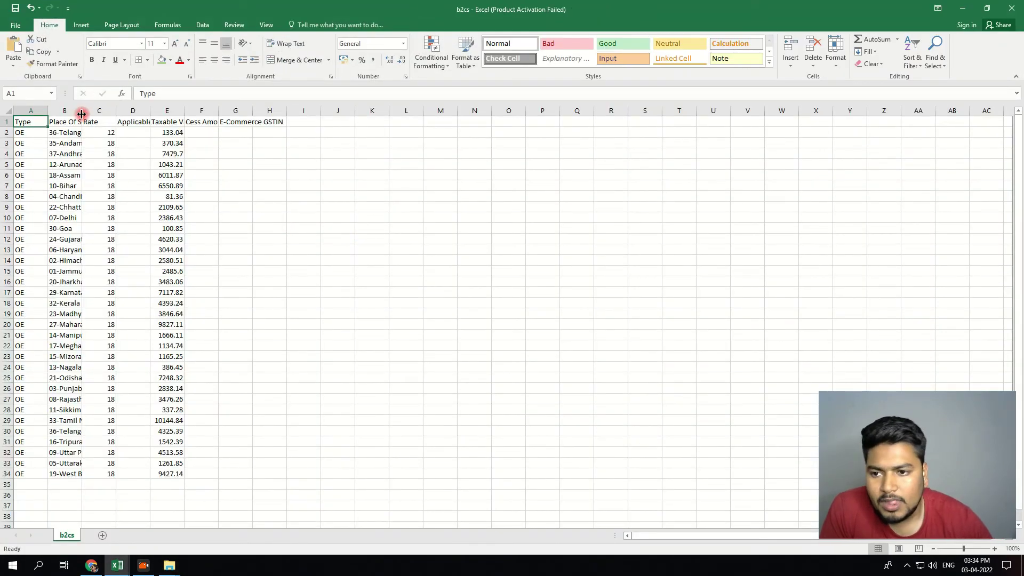
- Widen column B, then point out 36-Telangana (133.04) and 27-Maharashtra (9827.11)
{"action": "left_click_drag", "start_coordinate": [83, 112], "coordinate": [128, 127]}
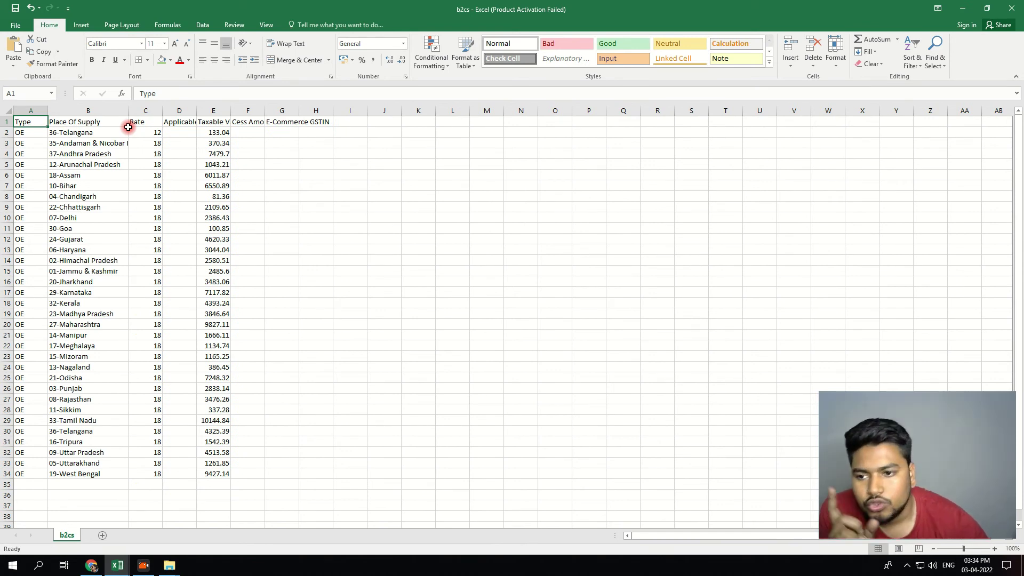
{"action": "left_click", "coordinate": [62, 134]}
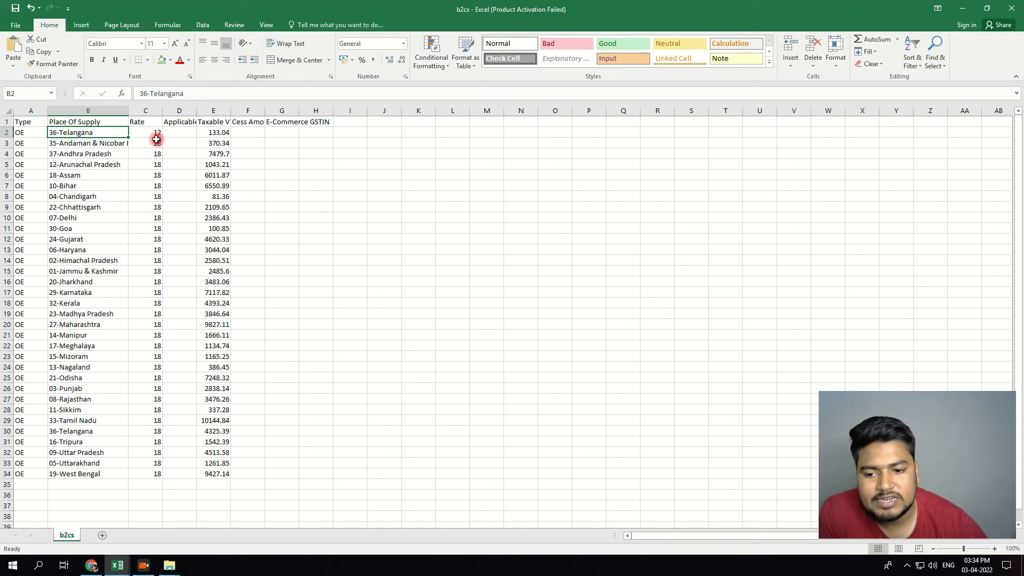
{"action": "left_click", "coordinate": [223, 136]}
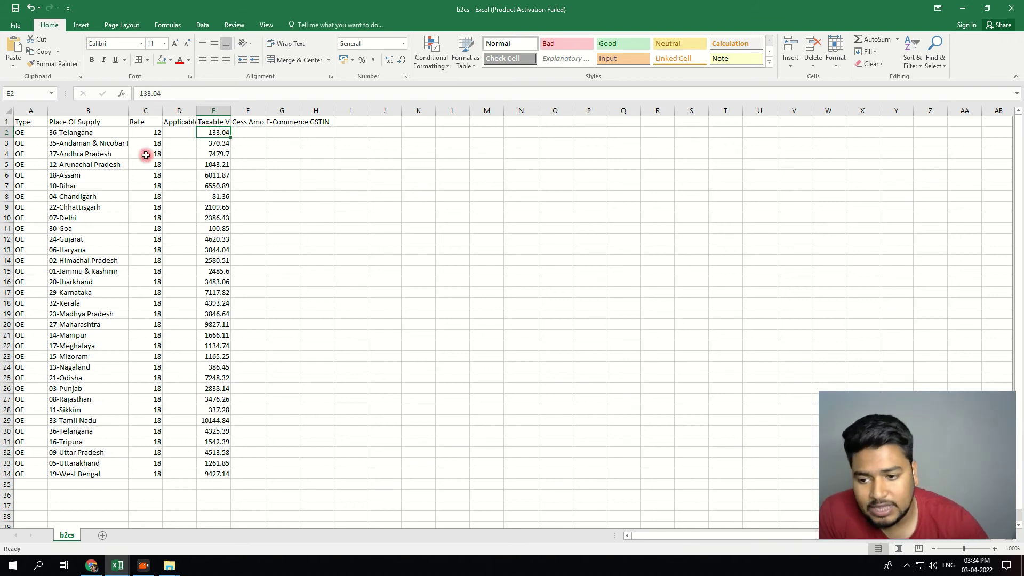
{"action": "left_click", "coordinate": [99, 326]}
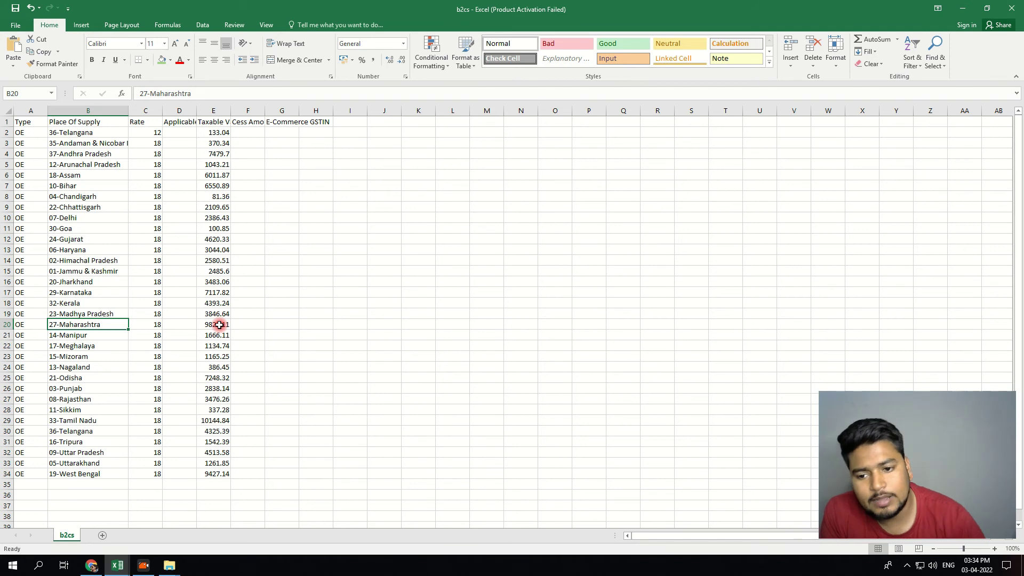
{"action": "left_click", "coordinate": [216, 326]}
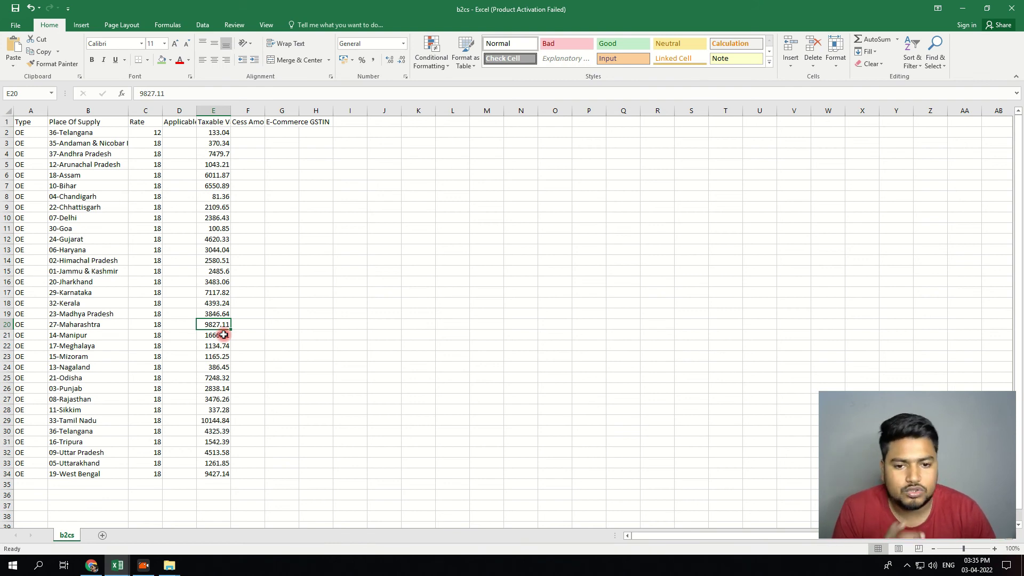
- Enter a phone number in M14 and set its font size to 72
{"action": "left_click", "coordinate": [479, 260]}
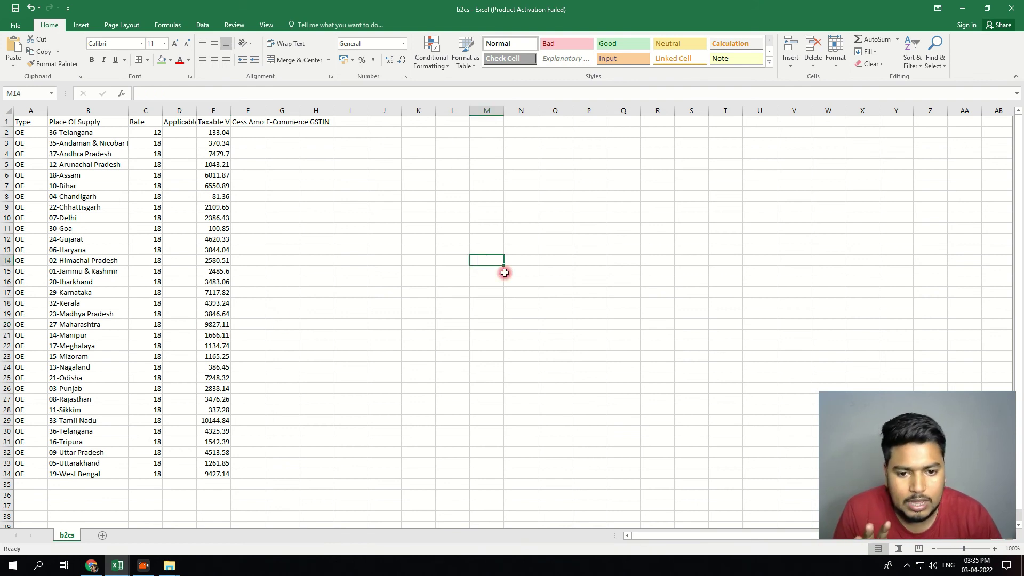
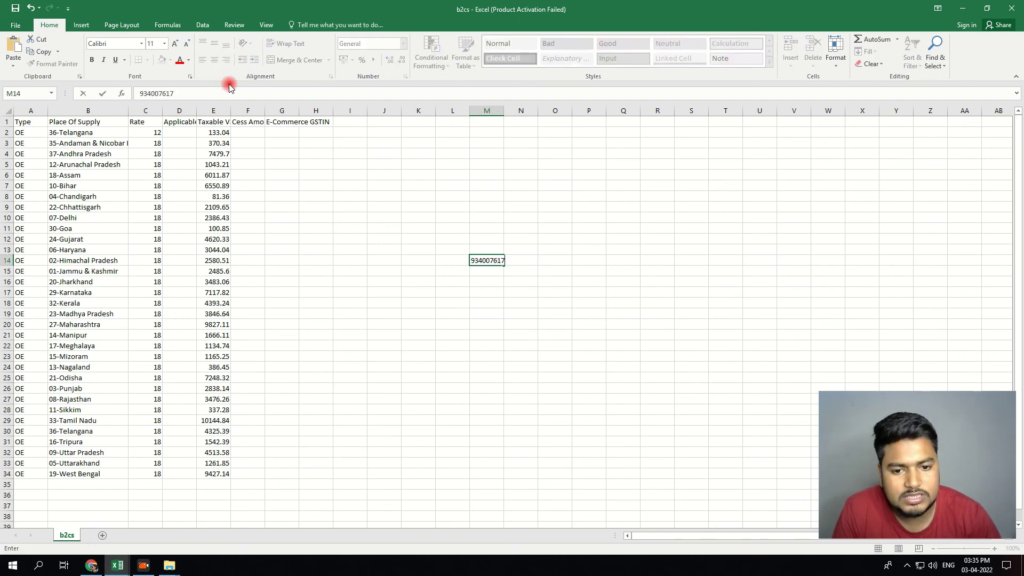
{"action": "left_click", "coordinate": [164, 45]}
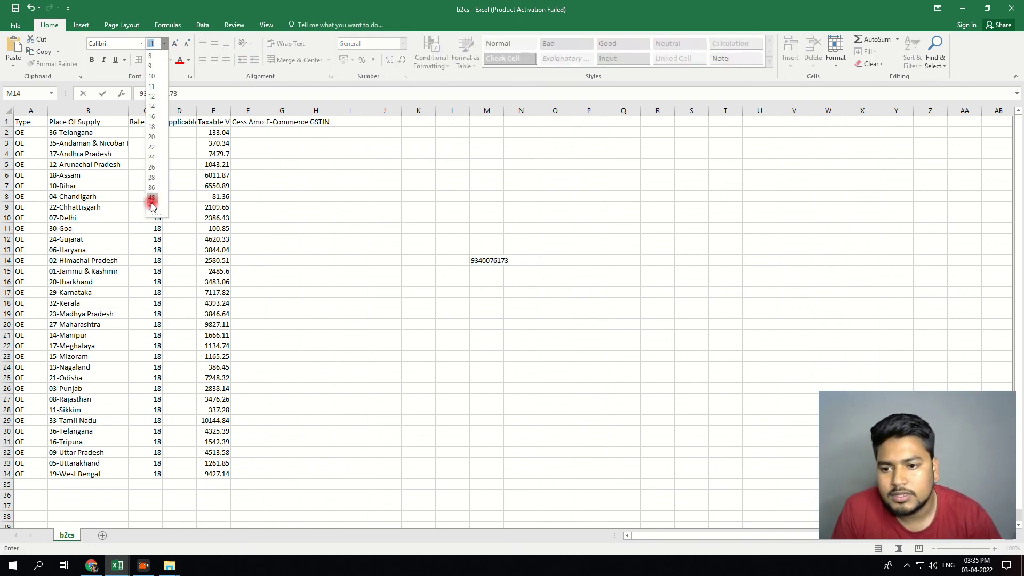
{"action": "key", "text": "Escape"}
{"action": "left_click", "coordinate": [472, 315]}
{"action": "left_click", "coordinate": [485, 261]}
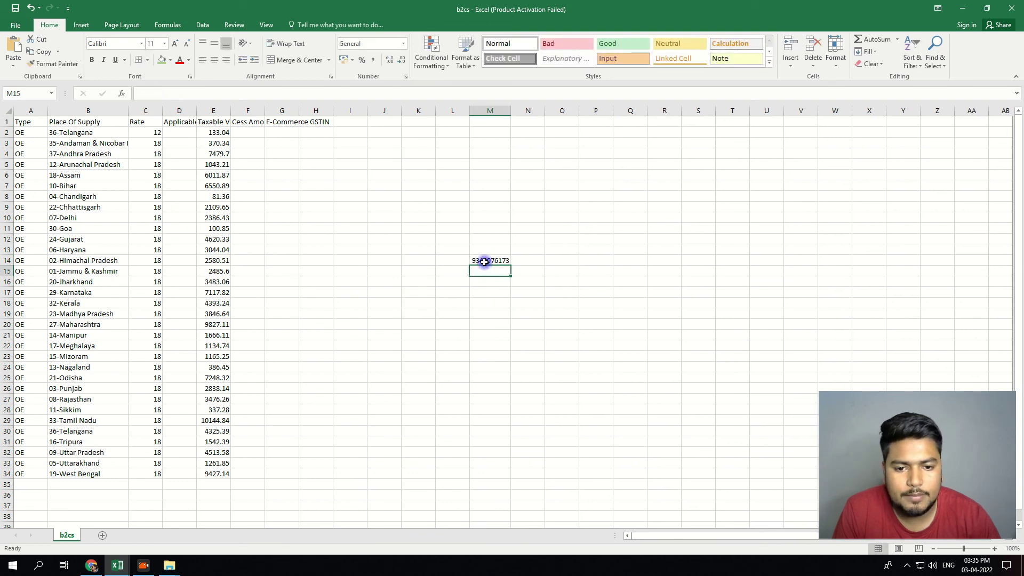
{"action": "left_click", "coordinate": [165, 43]}
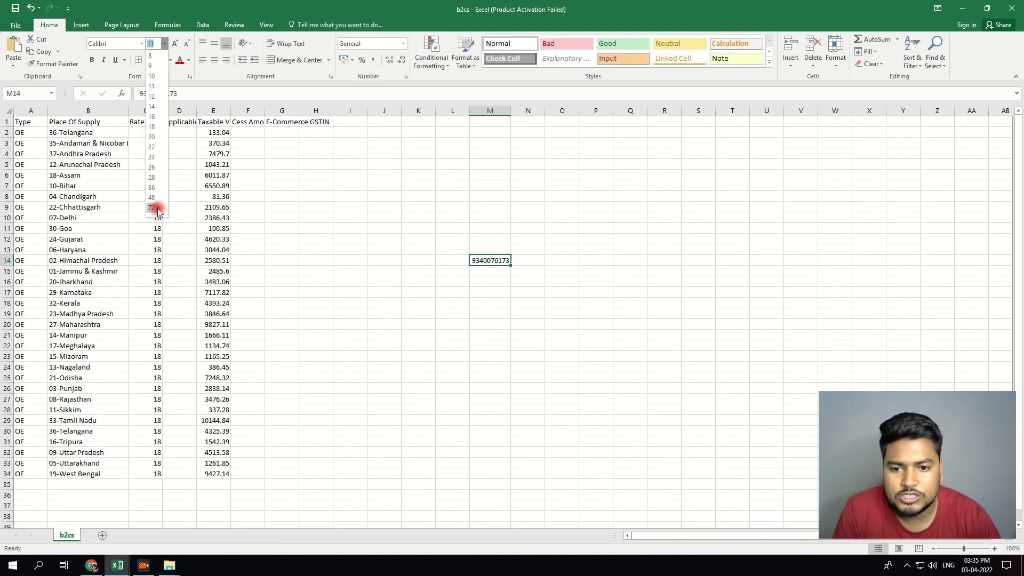
{"action": "left_click", "coordinate": [152, 208]}
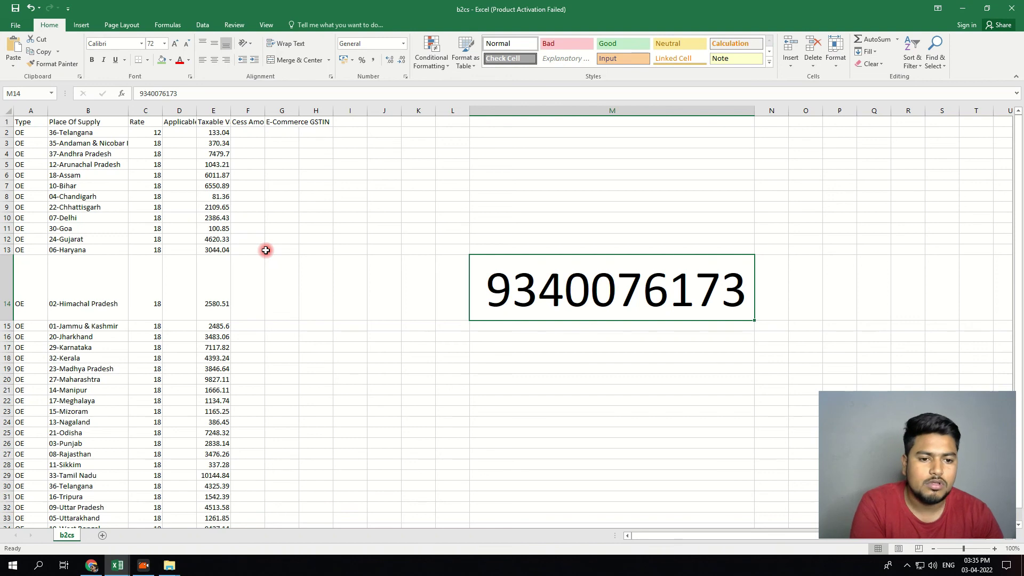